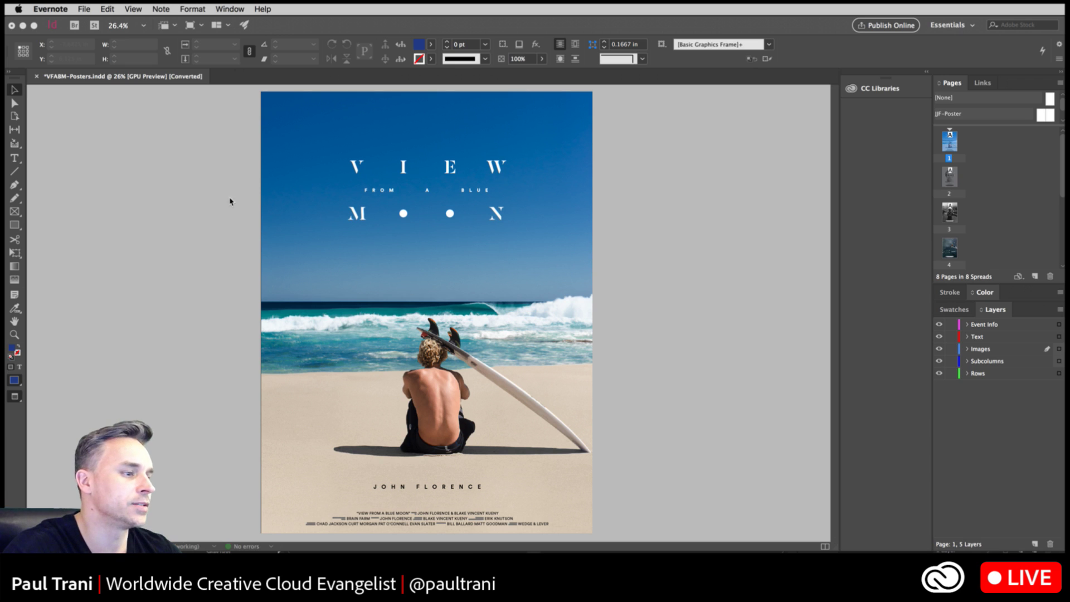
- Switch to Illustrator and collapse both panel docks to icons beside the Spectrum interface spec sheet
left_click(228, 201)
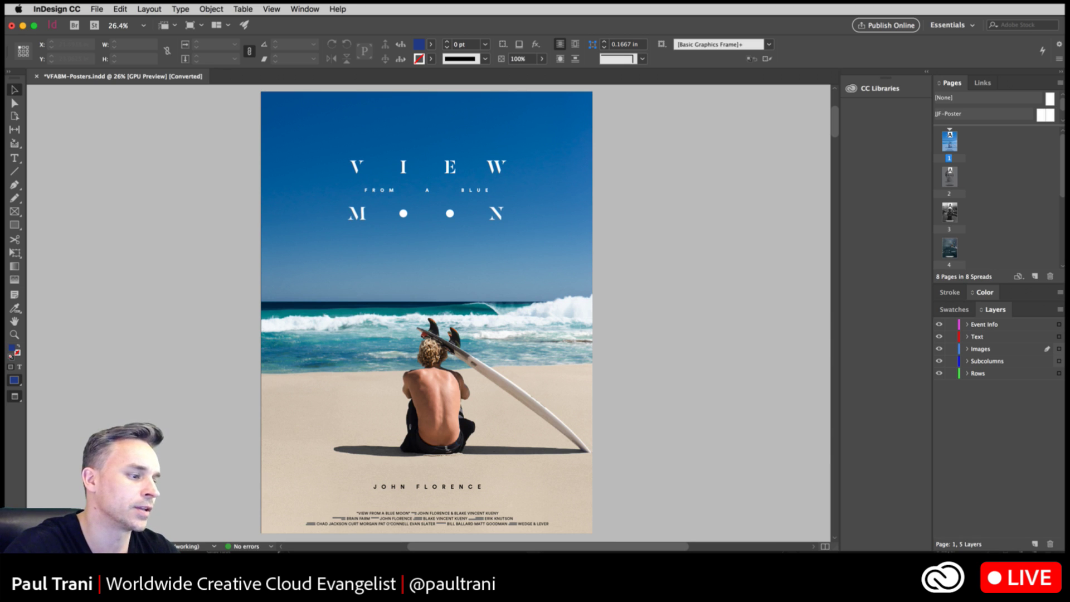
key("super+Tab")
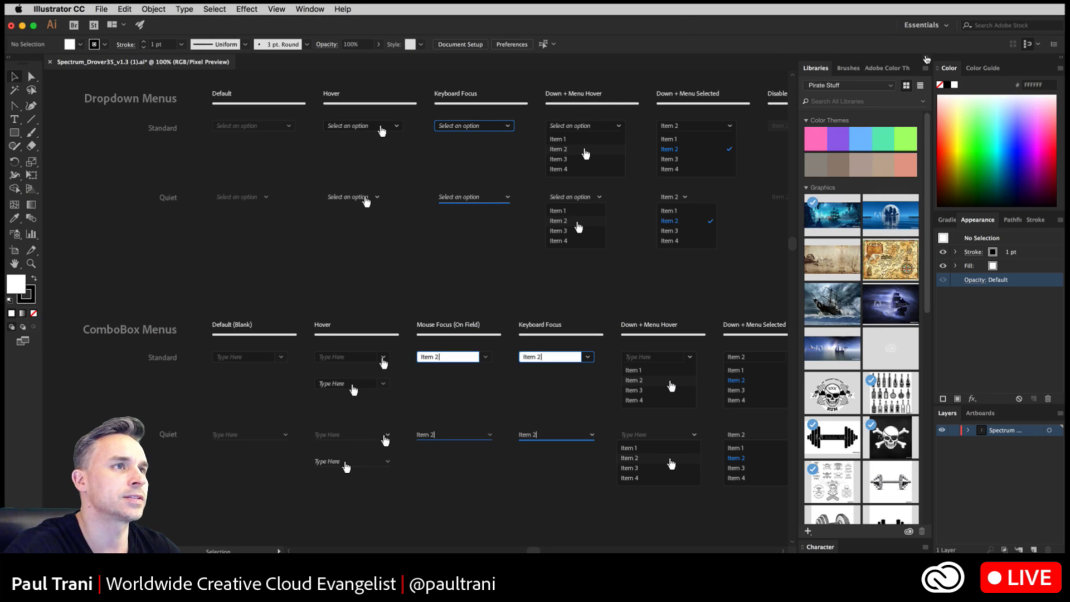
left_click(926, 58)
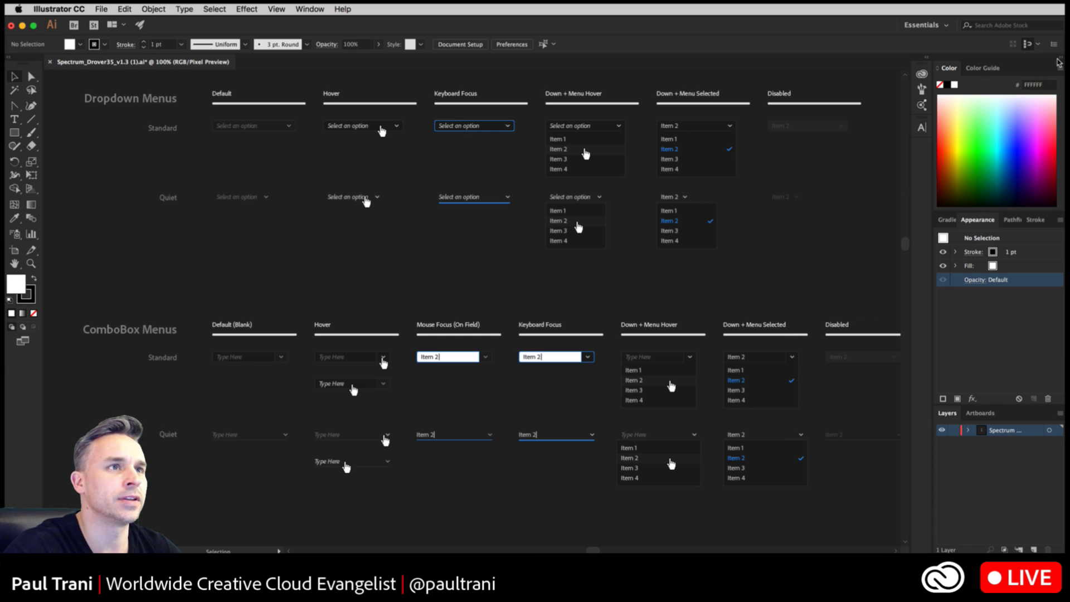
left_click(1060, 60)
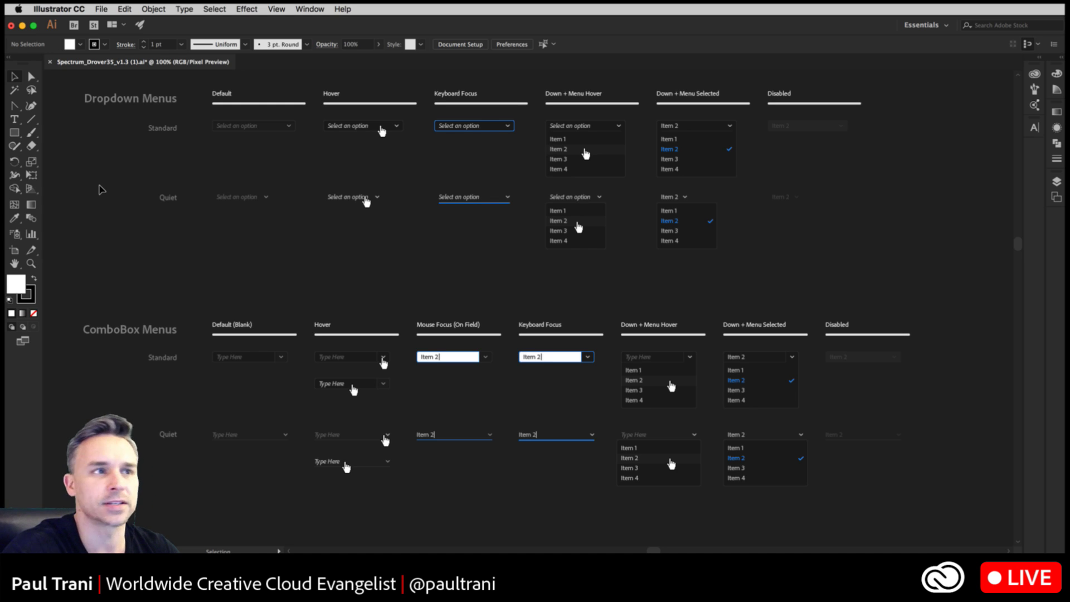
- Look through the spec sheet's Buttons, Dropdown Menus, ComboBox Menus, Stepper and Text Fields sections, and minimize Illustrator to return to InDesign
left_click_drag(152, 229, 170, 374)
scroll(170, 375, "up", 8)
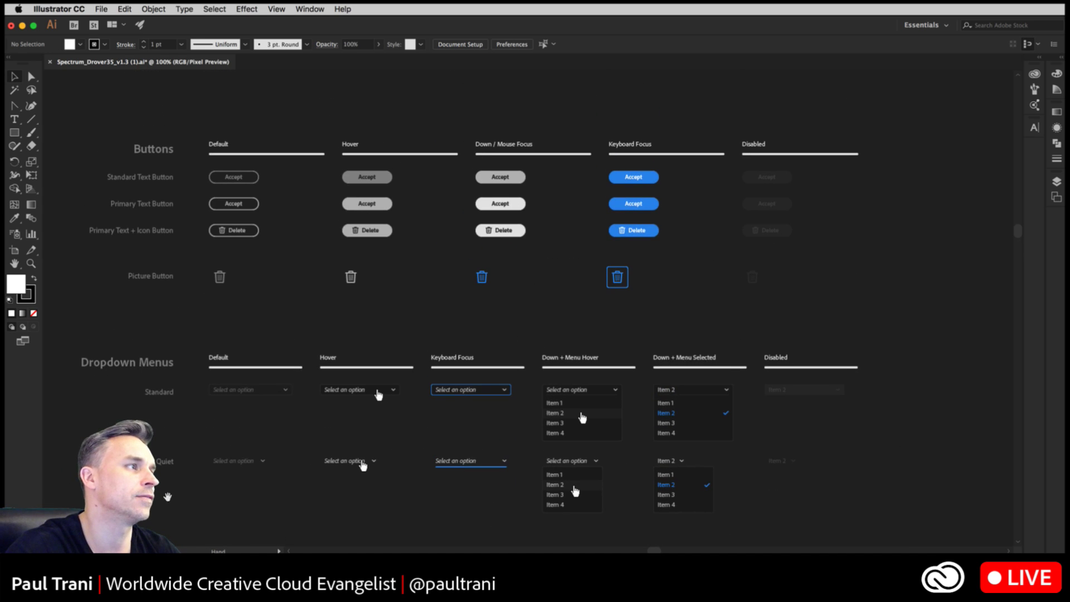
scroll(164, 165, "down", 15)
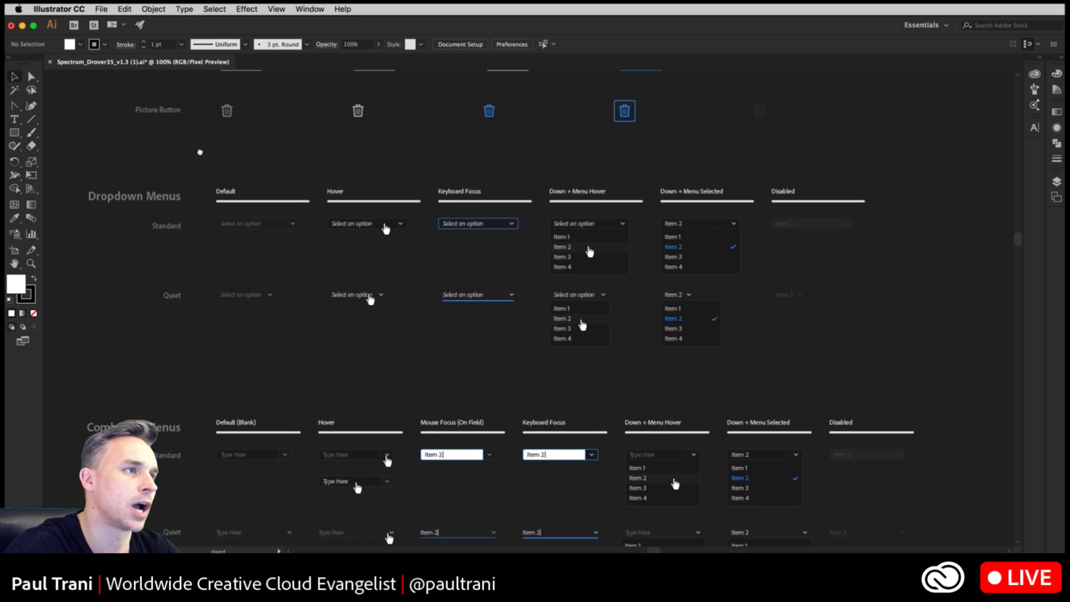
scroll(164, 165, "down", 11)
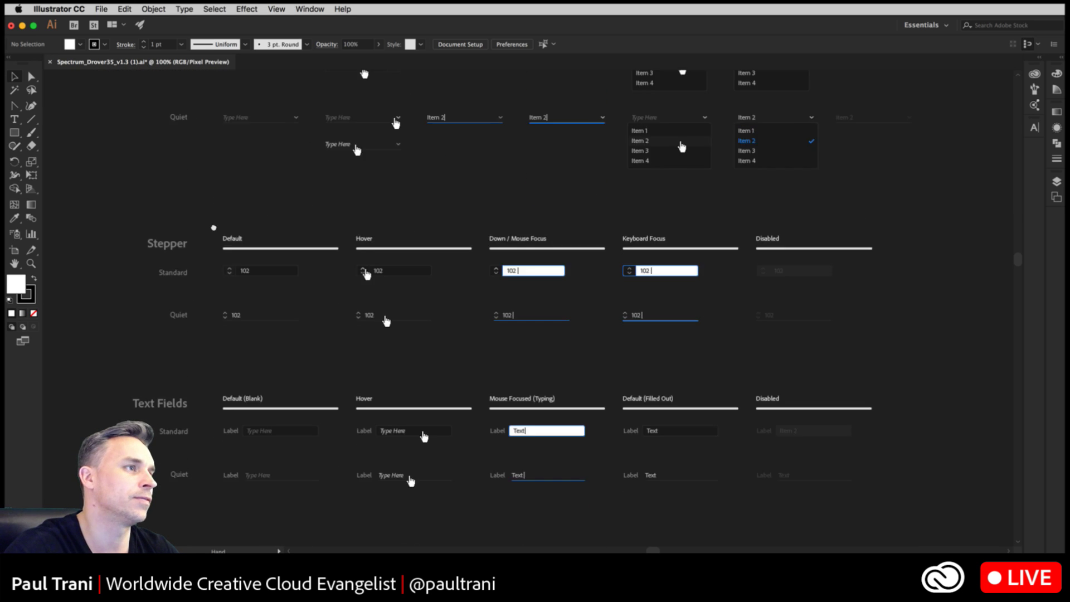
left_click(22, 26)
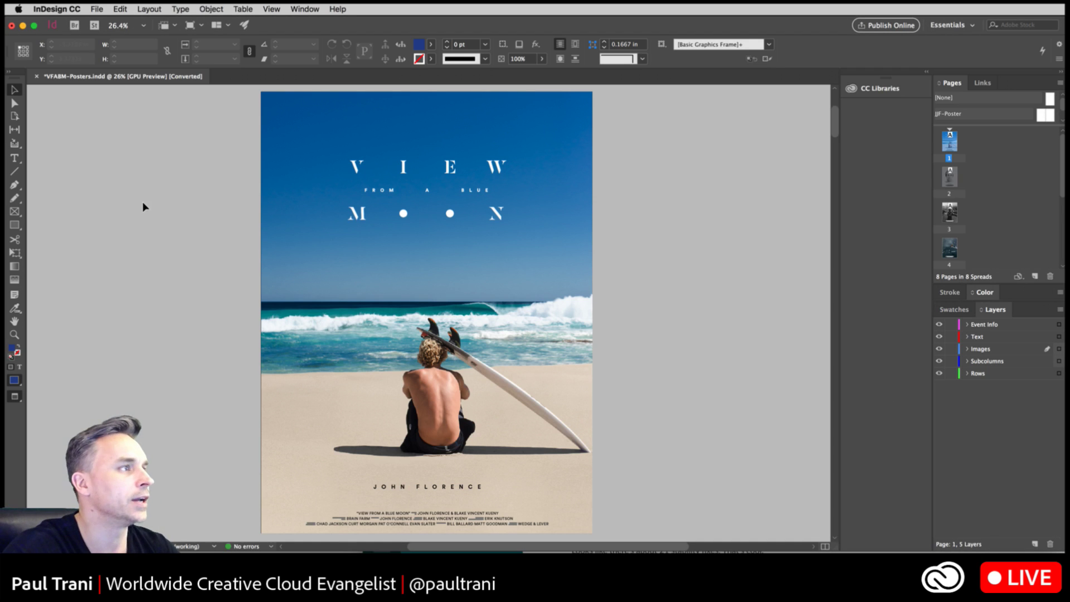
- Open InDesign's Interface preferences and move the dialog over the poster so that all its options are in view
left_click(56, 9)
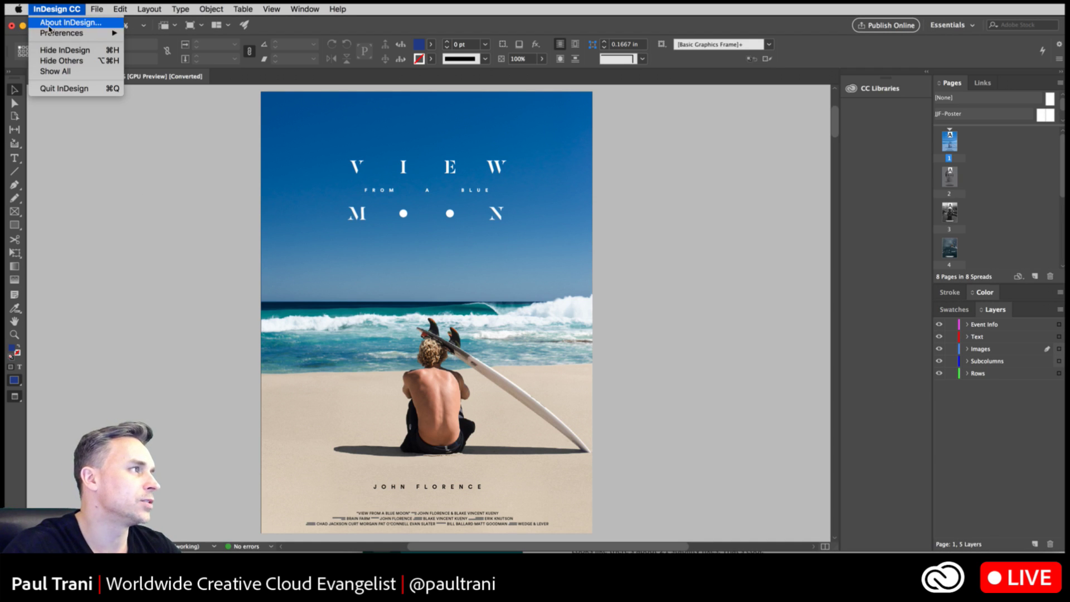
mouse_move(84, 33)
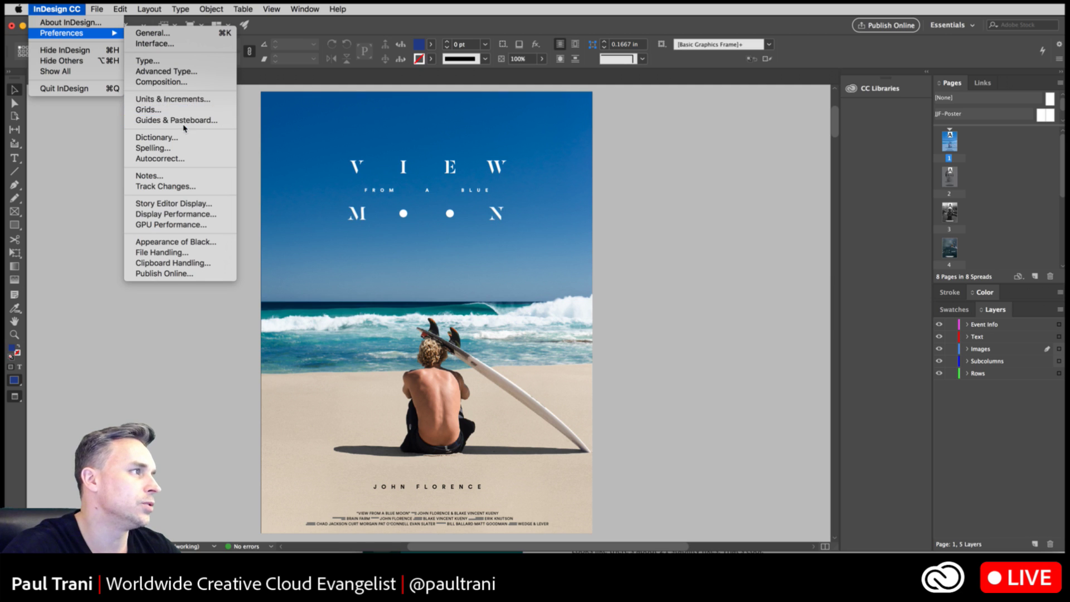
left_click(180, 44)
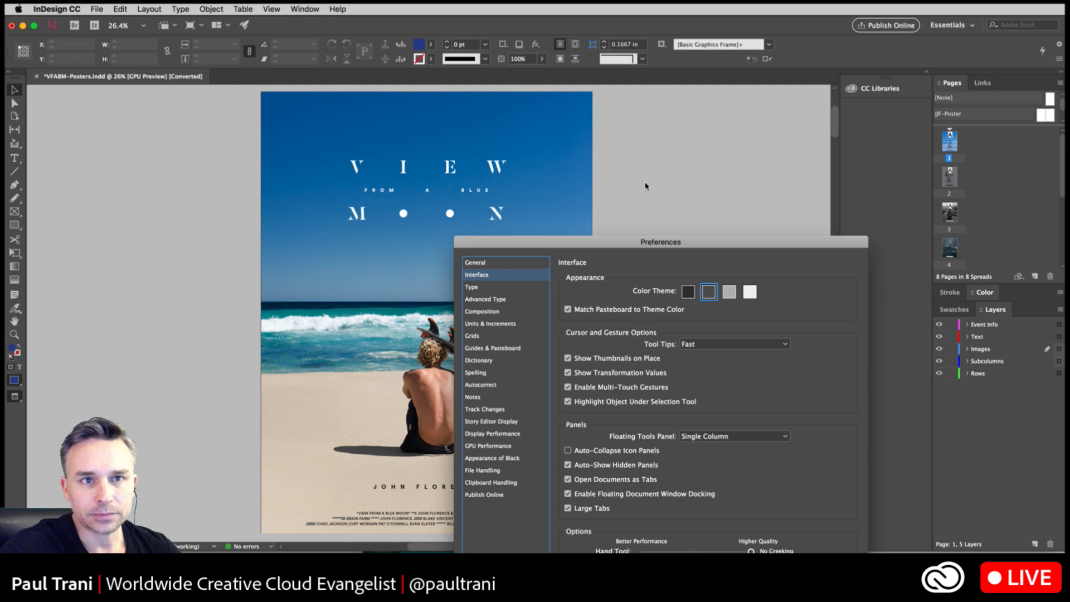
left_click_drag(717, 248, 593, 76)
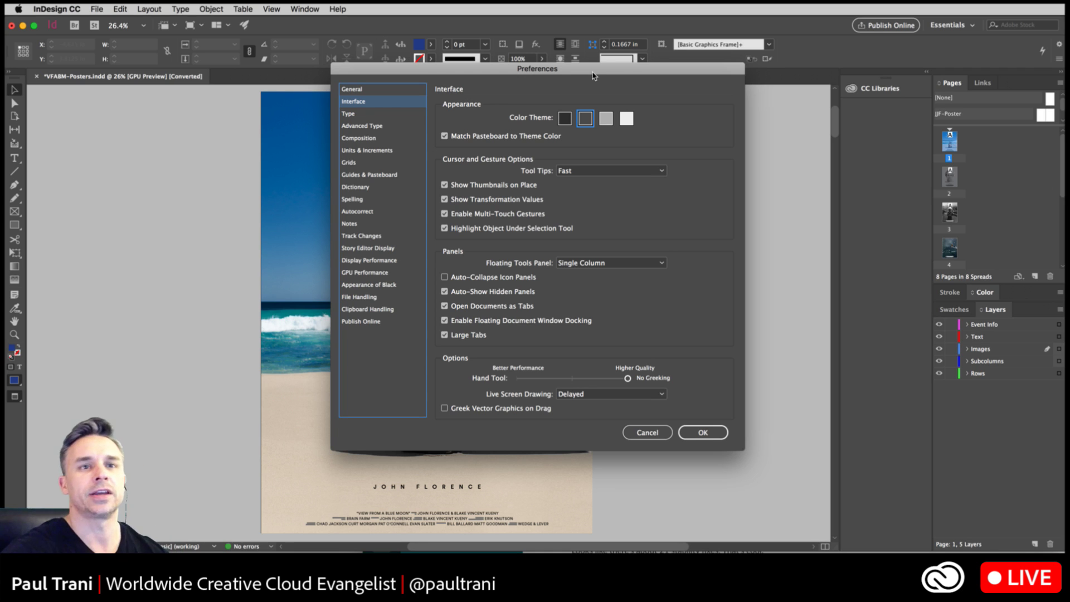
left_click_drag(593, 76, 583, 90)
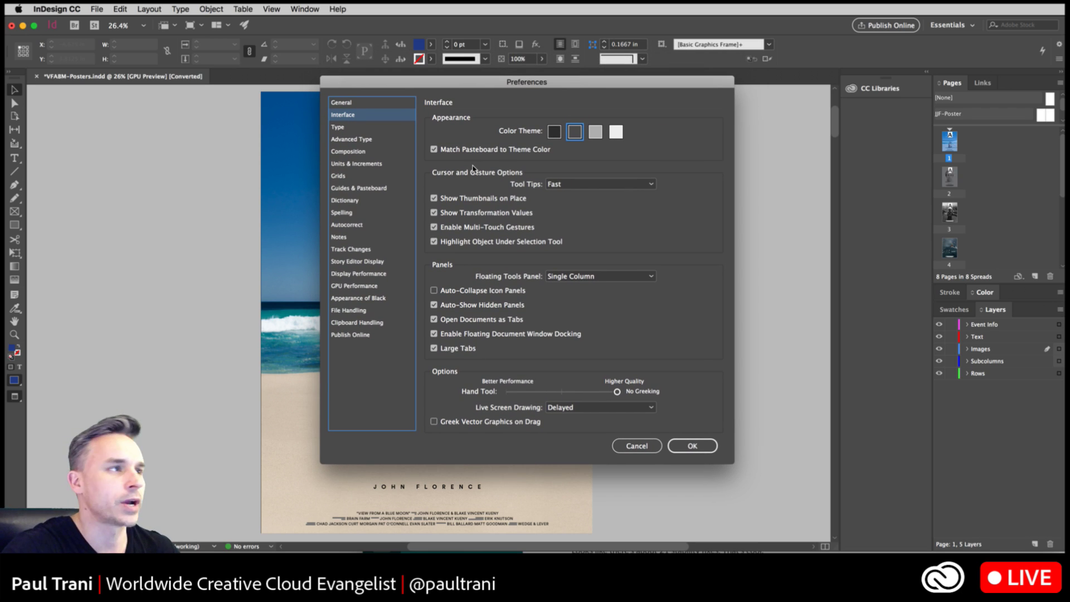
- Preview the Medium Light and Light interface color themes, and return to Medium Dark
left_click(594, 133)
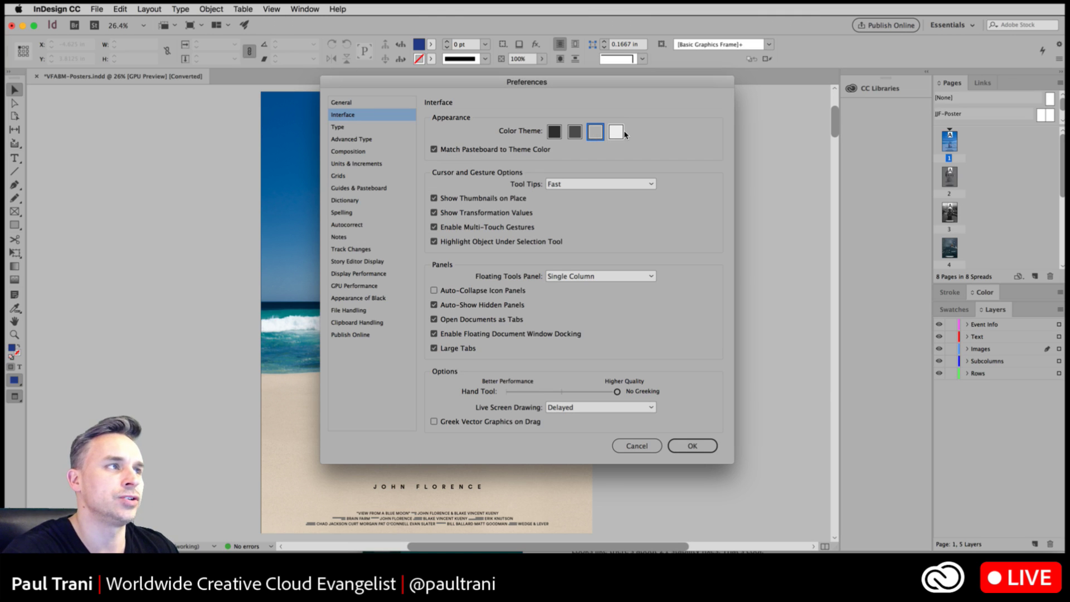
left_click(616, 132)
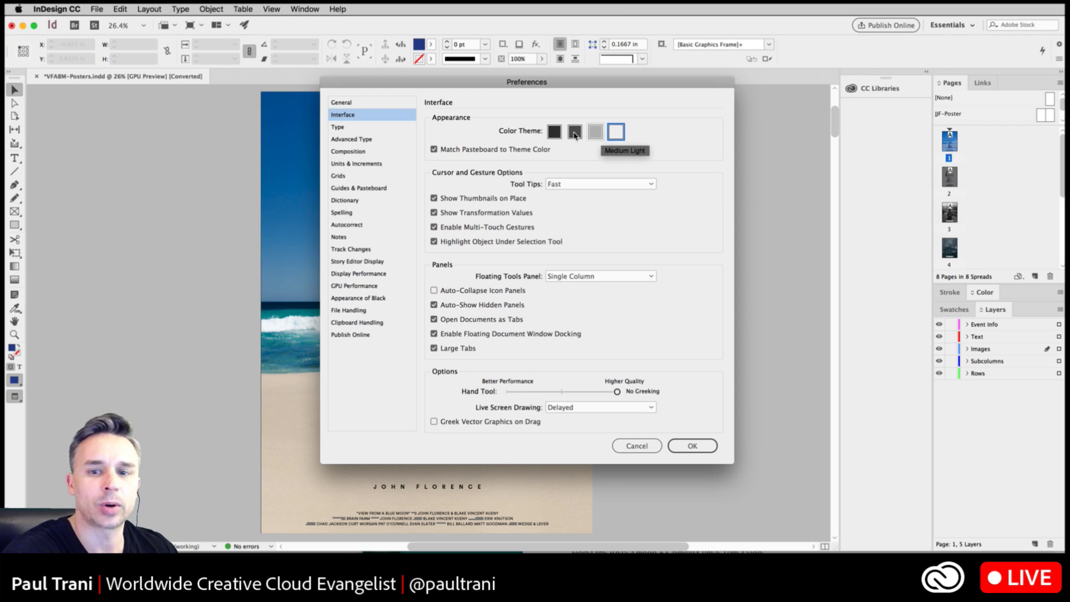
left_click(594, 133)
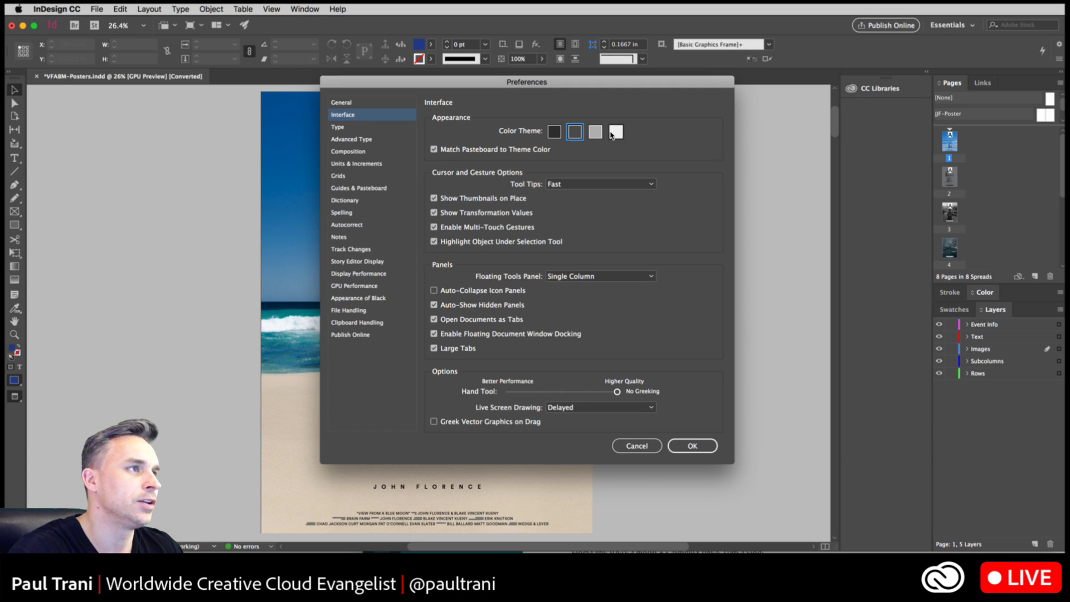
left_click(615, 133)
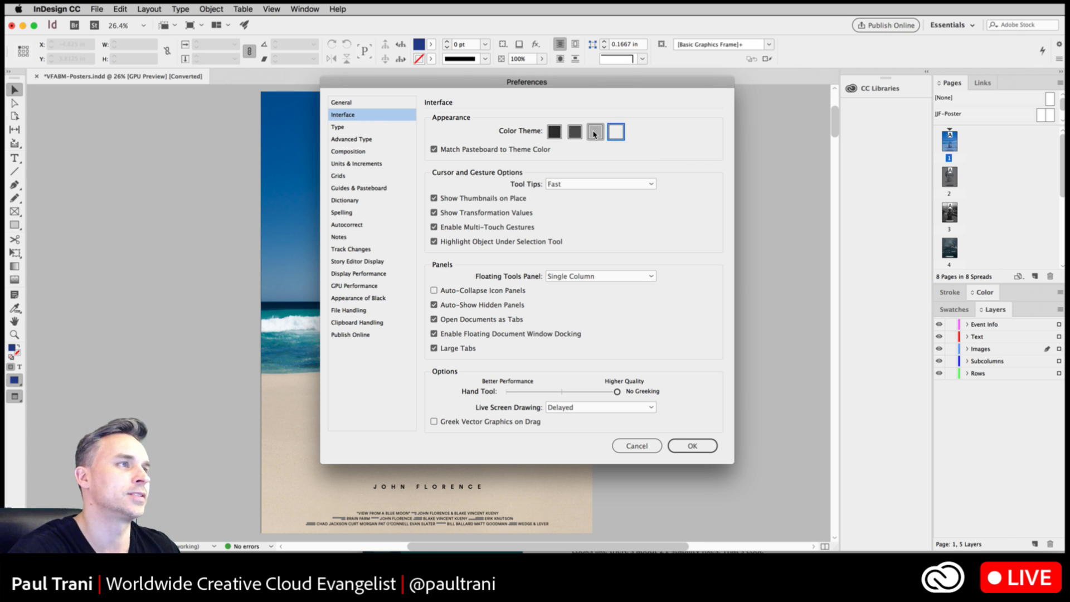
left_click(595, 132)
left_click(573, 133)
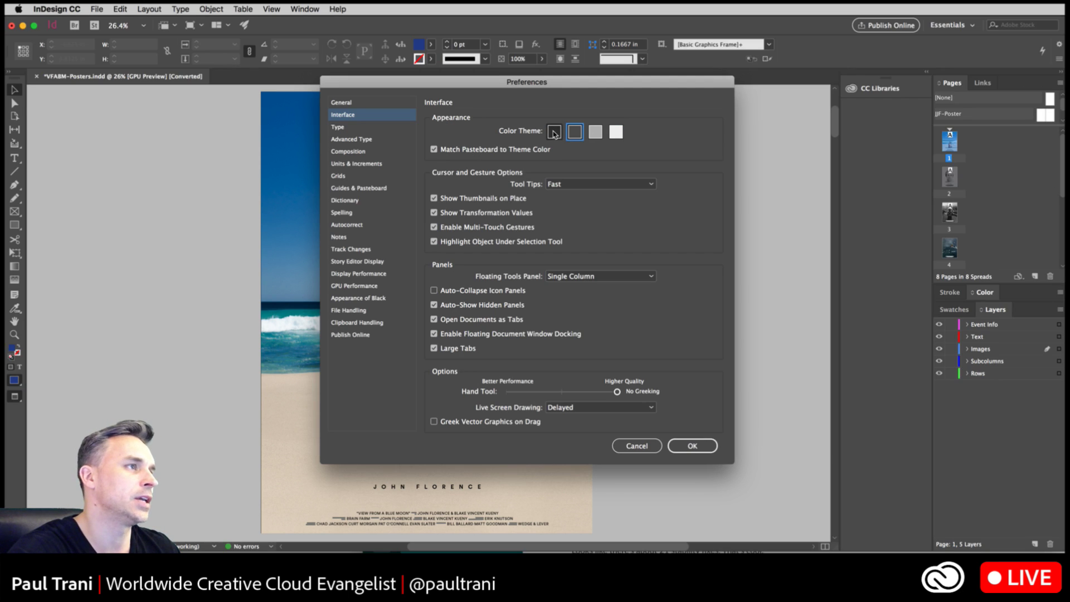
- Preview the Dark and Medium Light interface color themes, and switch back to Medium Dark
left_click(553, 133)
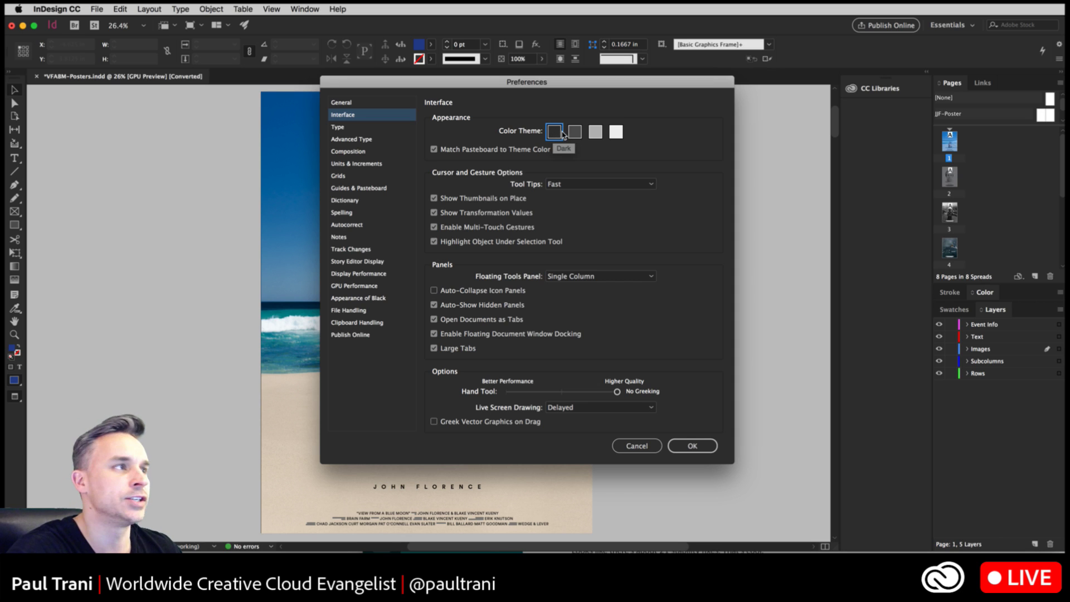
left_click(575, 133)
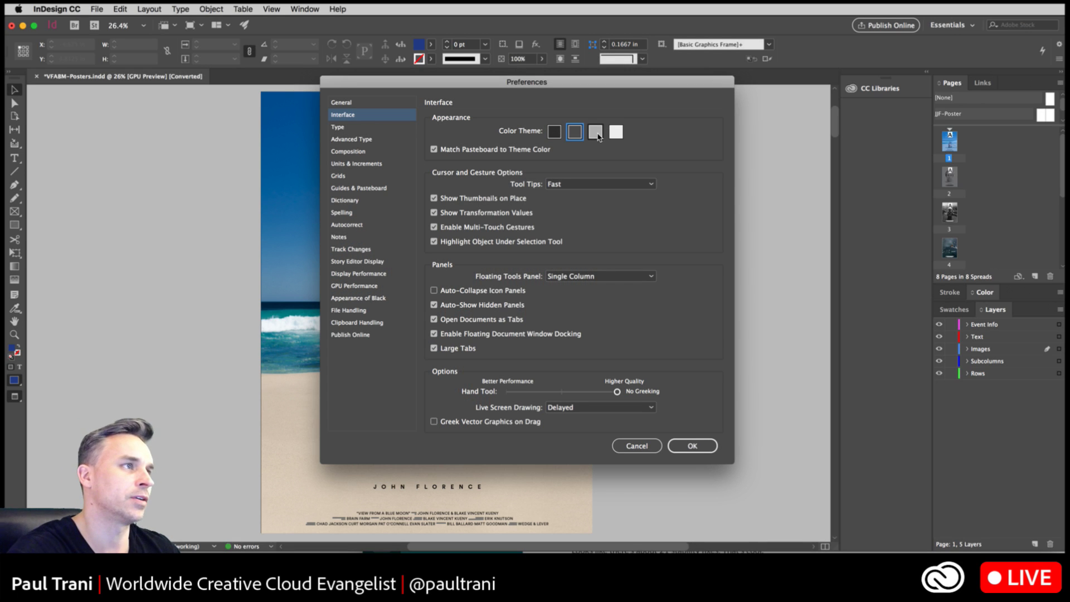
left_click(592, 134)
left_click(575, 134)
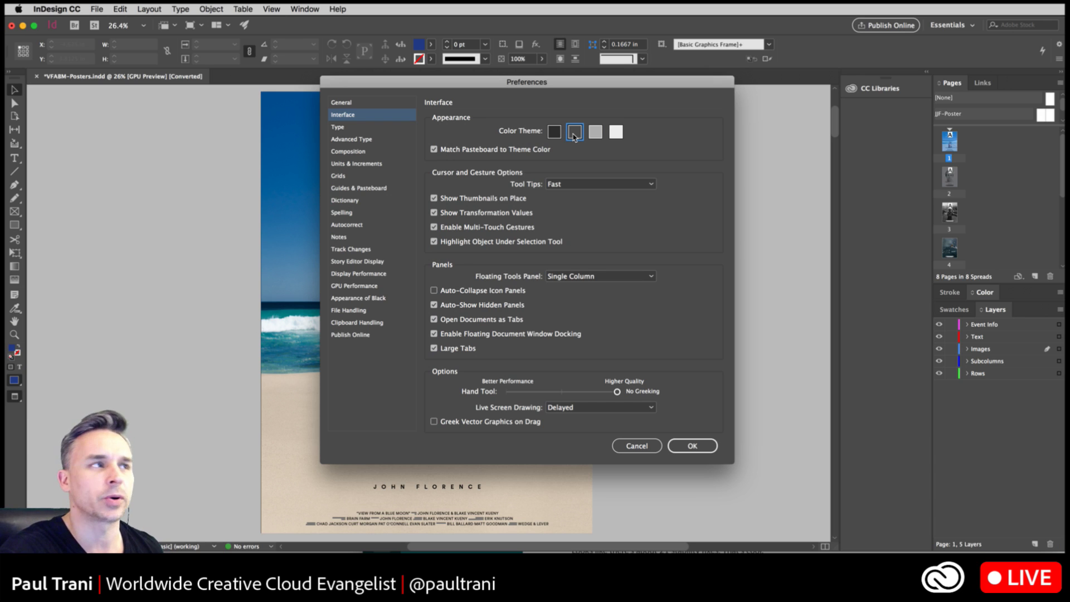
- Compare the Light color theme with Medium Dark several times, and apply the preferences with Medium Dark selected
left_click(613, 132)
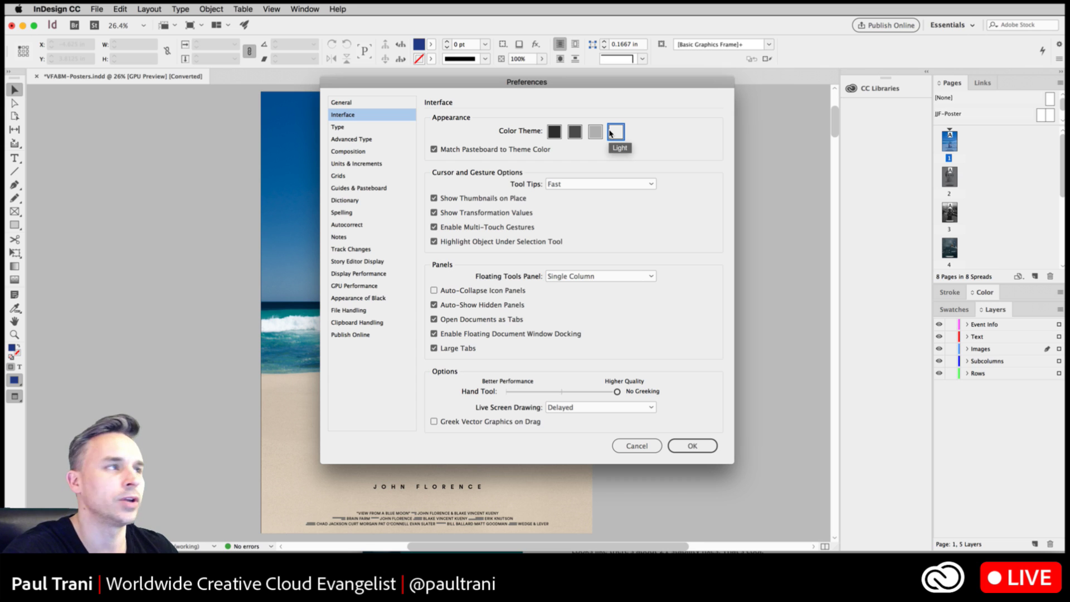
left_click(574, 132)
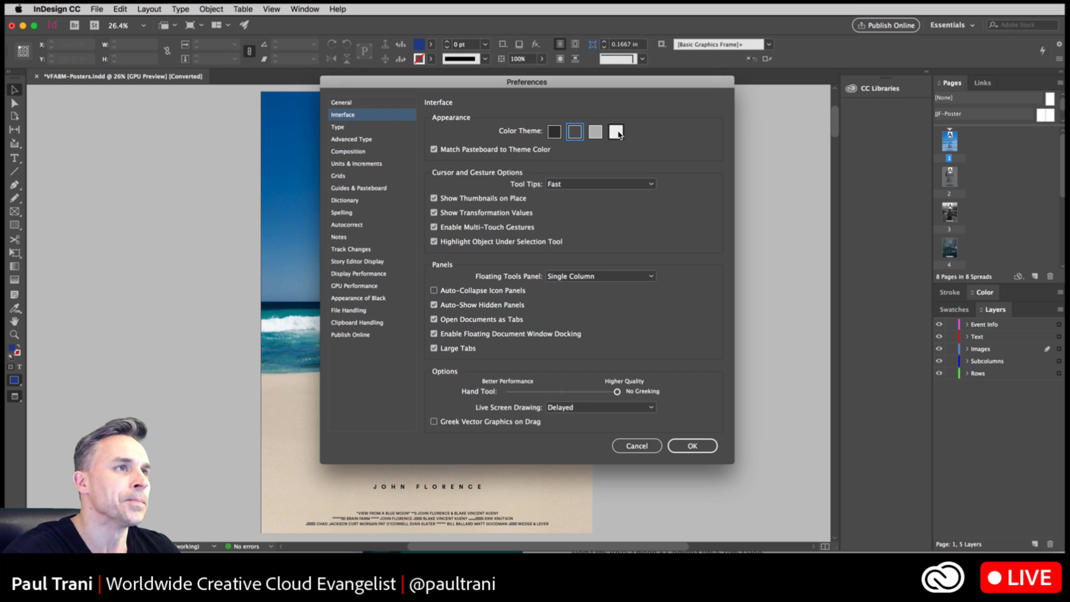
left_click(618, 133)
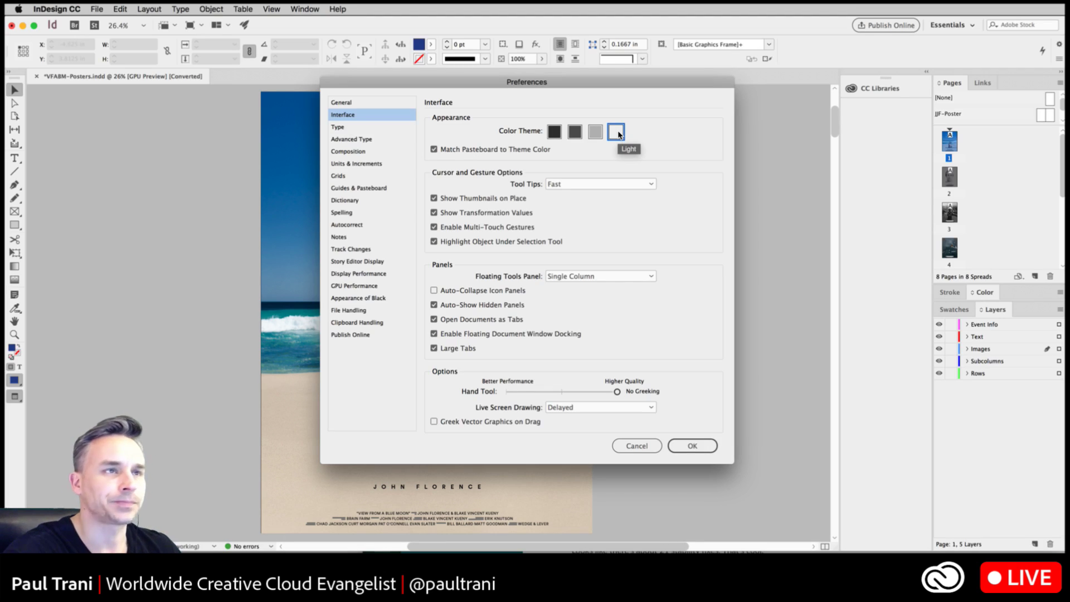
left_click(575, 133)
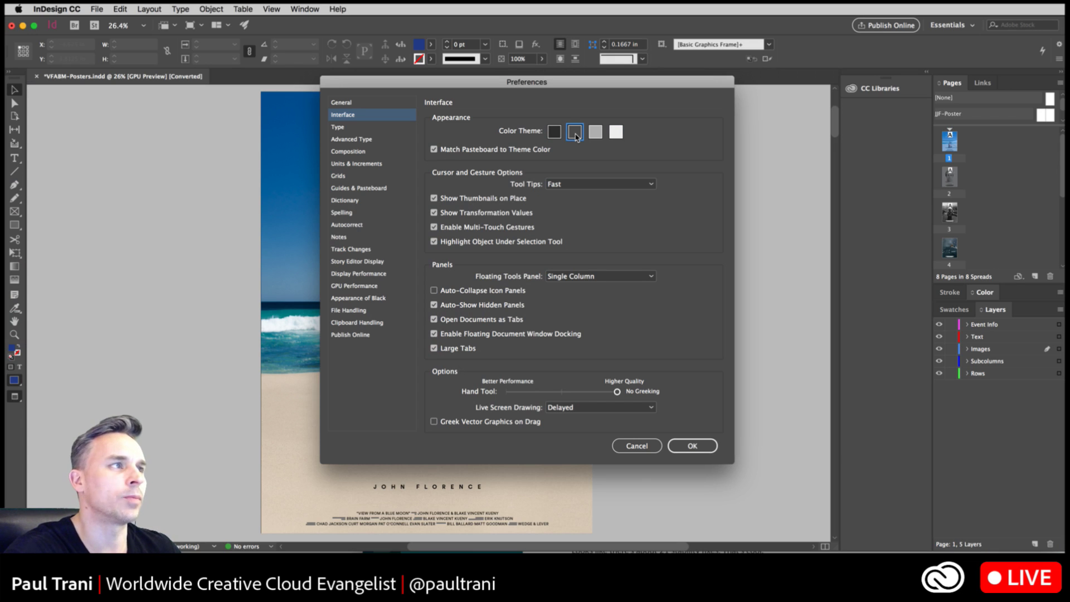
left_click(614, 131)
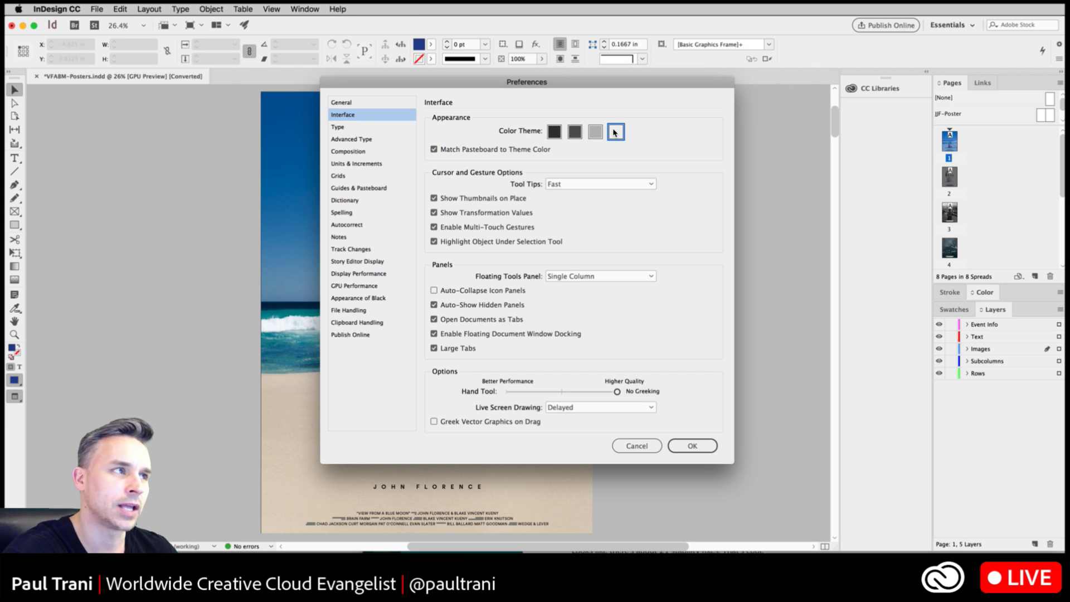
left_click(574, 131)
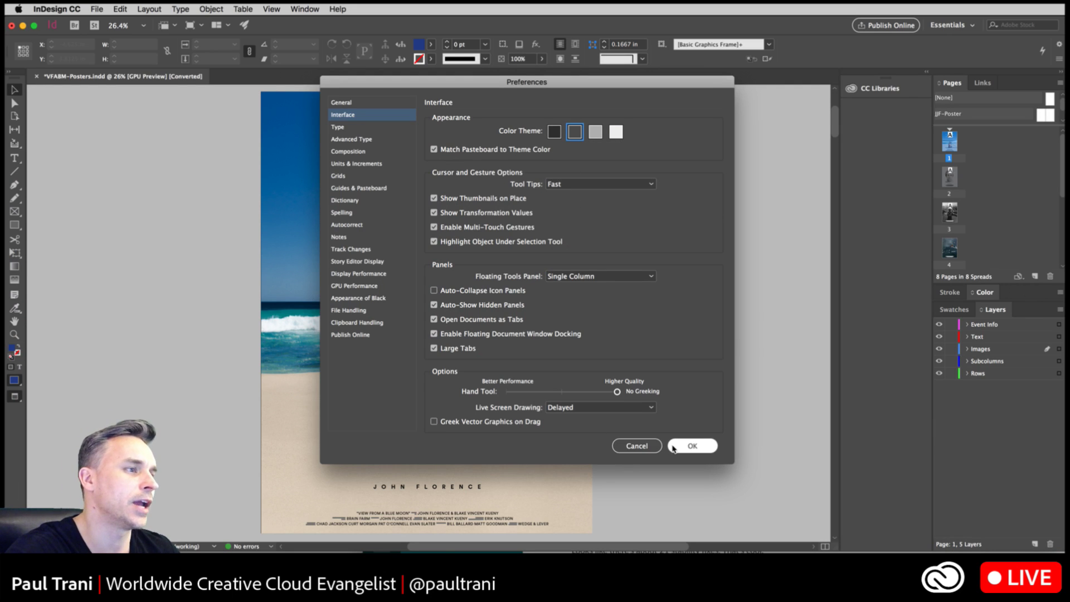
left_click(673, 444)
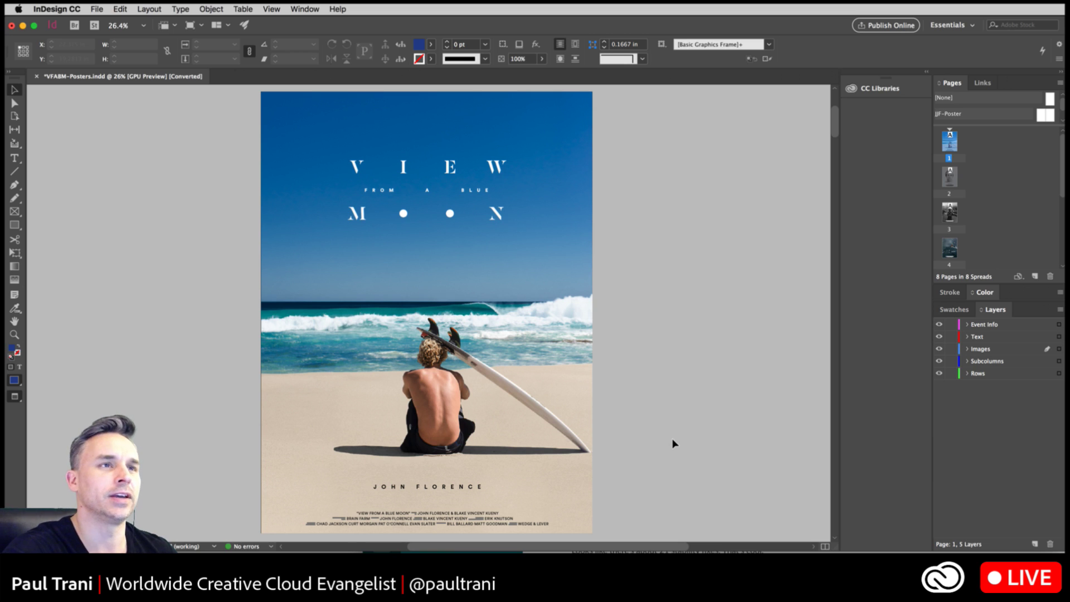
- Switch to Chrome, open the bookmarked InDesign CC new features page in a separate window, and enlarge that window to full width
key("super+Tab")
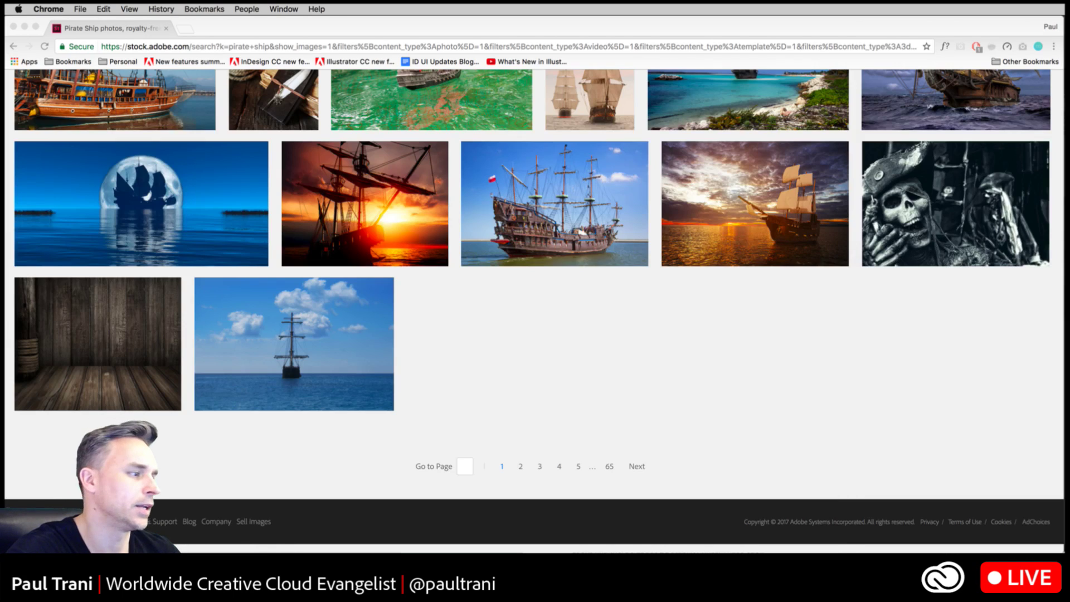
left_click(270, 62, "shift")
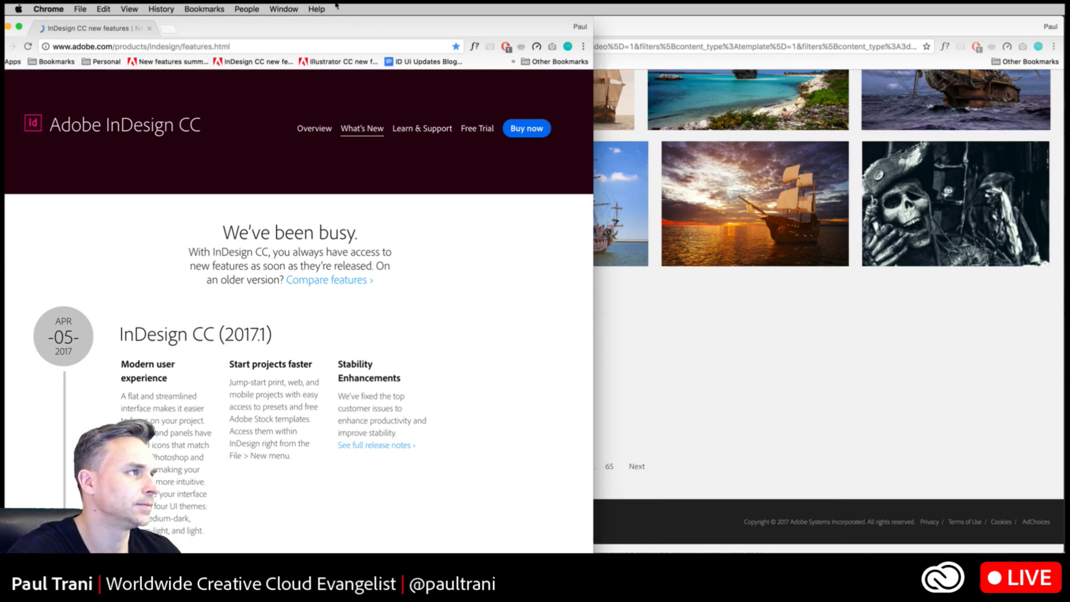
key("ctrl+Up")
left_click(399, 306)
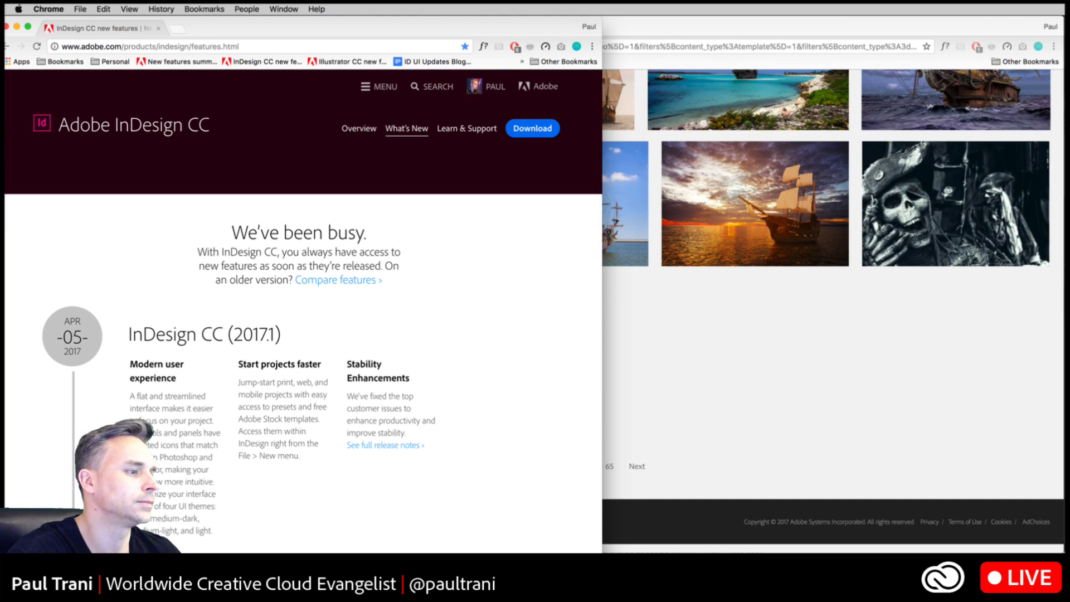
key("super+alt+f")
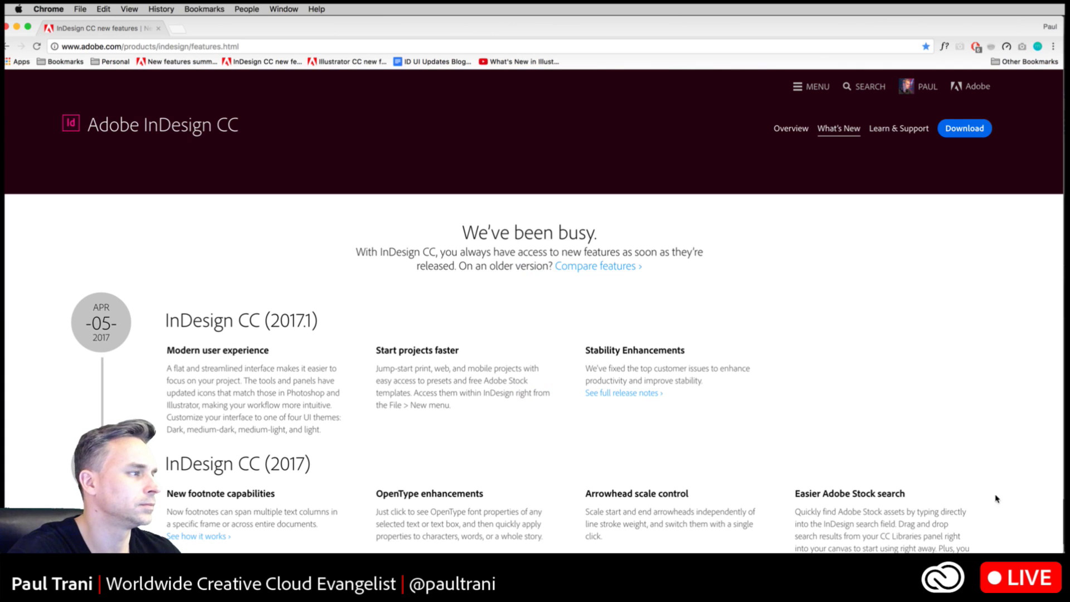
- Review the InDesign CC (2017.1) feature list, close its window, and minimize the Adobe Stock browser window to return to InDesign
scroll(885, 391, "down", 3)
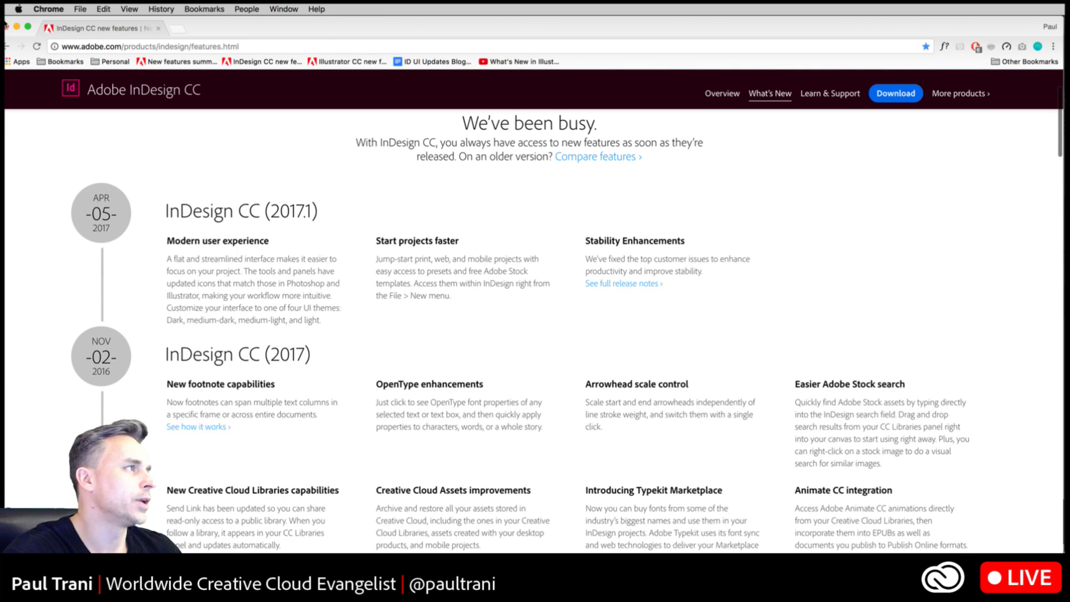
left_click(18, 26)
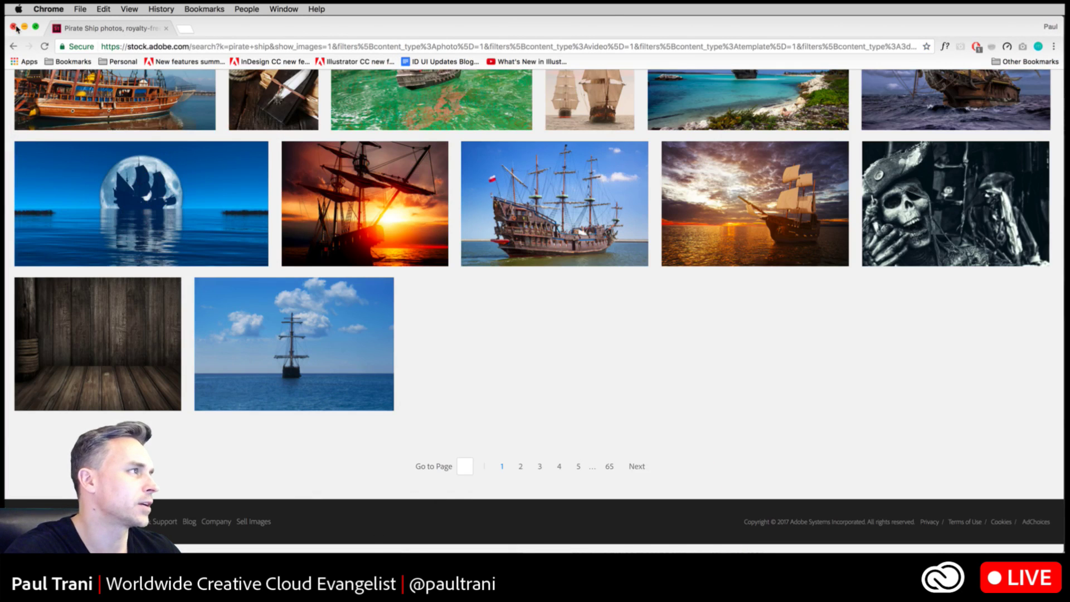
left_click(25, 28)
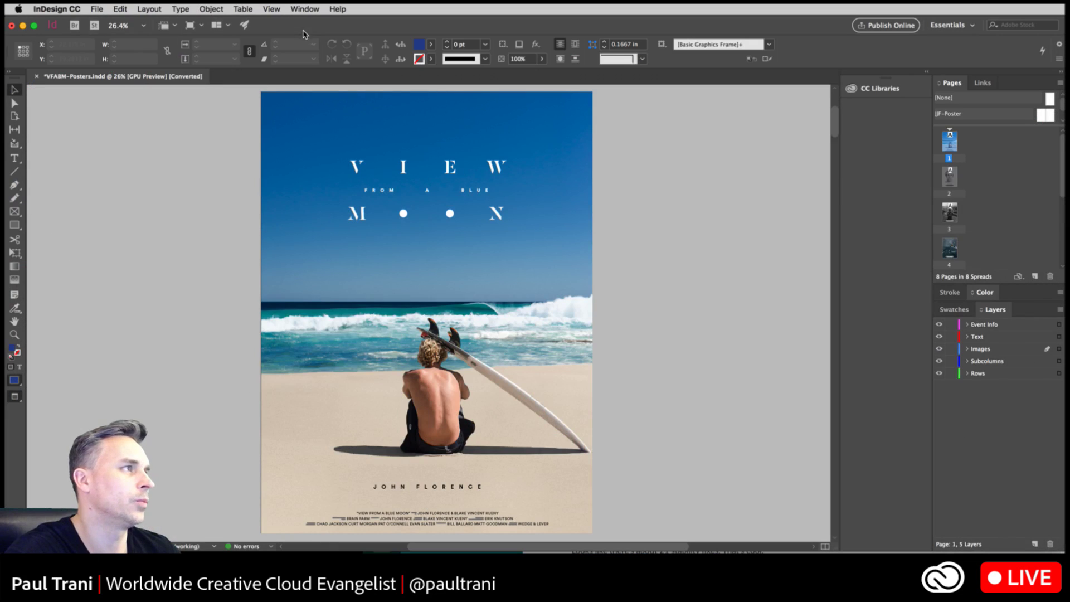
- Start a new document and display the Print category's blank presets and templates
left_click(97, 9)
left_click(97, 9)
left_click(97, 9)
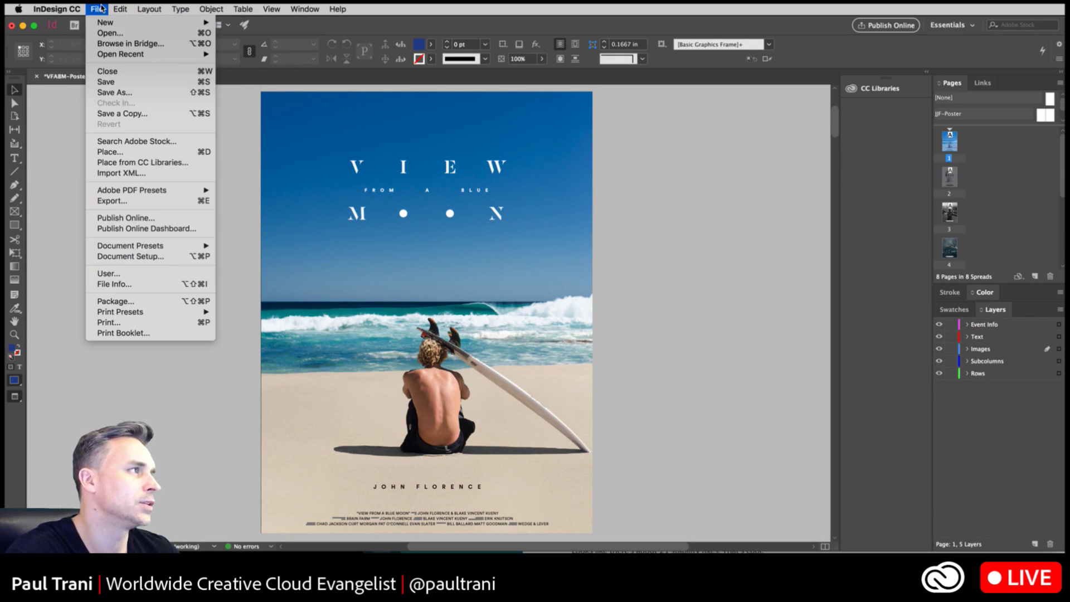
mouse_move(112, 22)
left_click(238, 28)
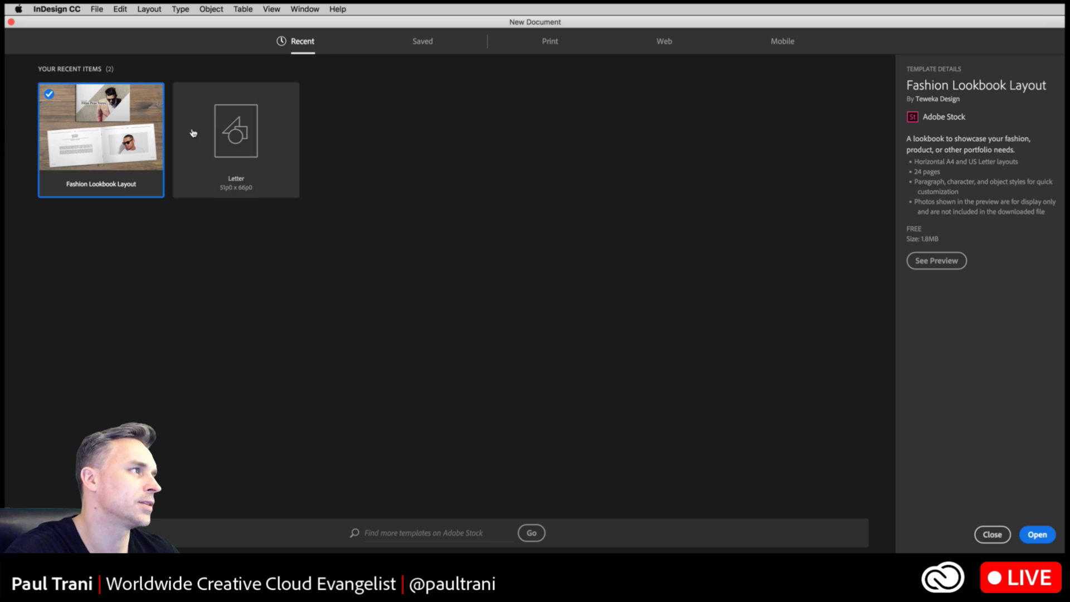
left_click(550, 45)
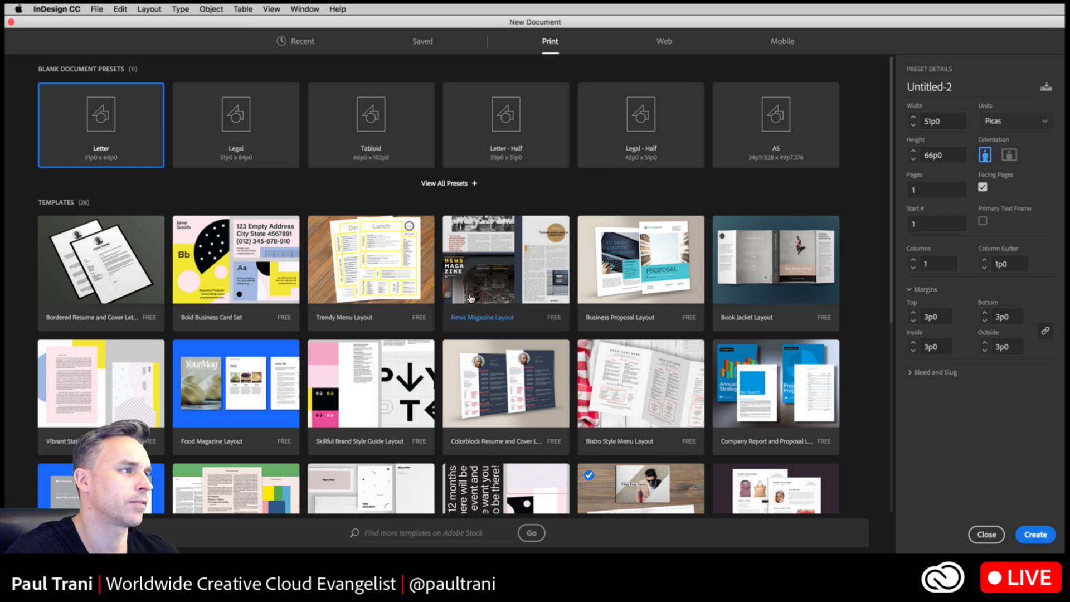
- Preview the pages of the free News Magazine Layout template, and download it to open as a new document
left_click(475, 278)
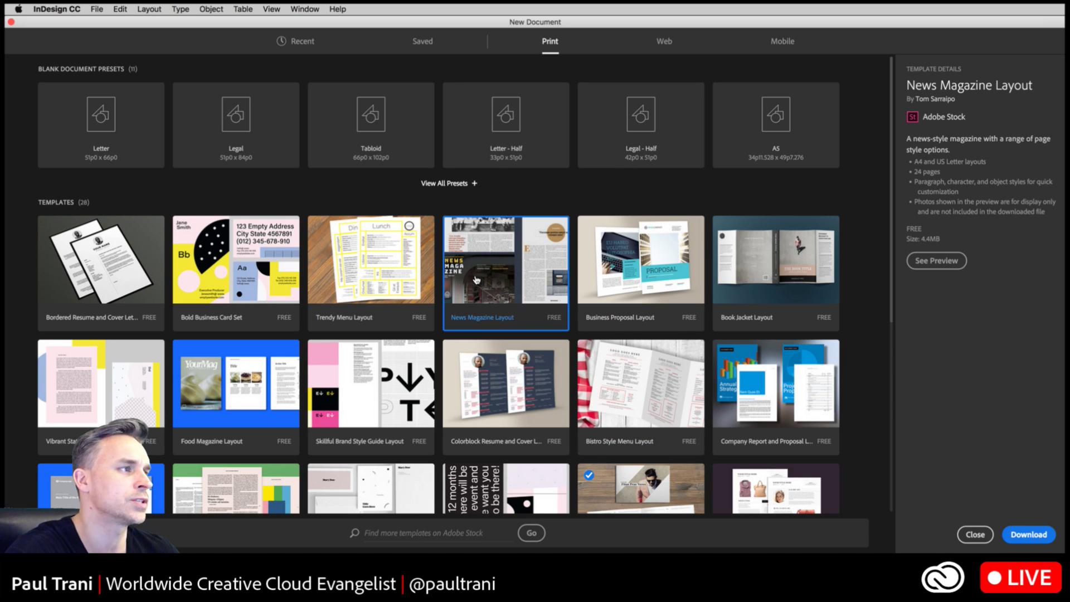
left_click(935, 263)
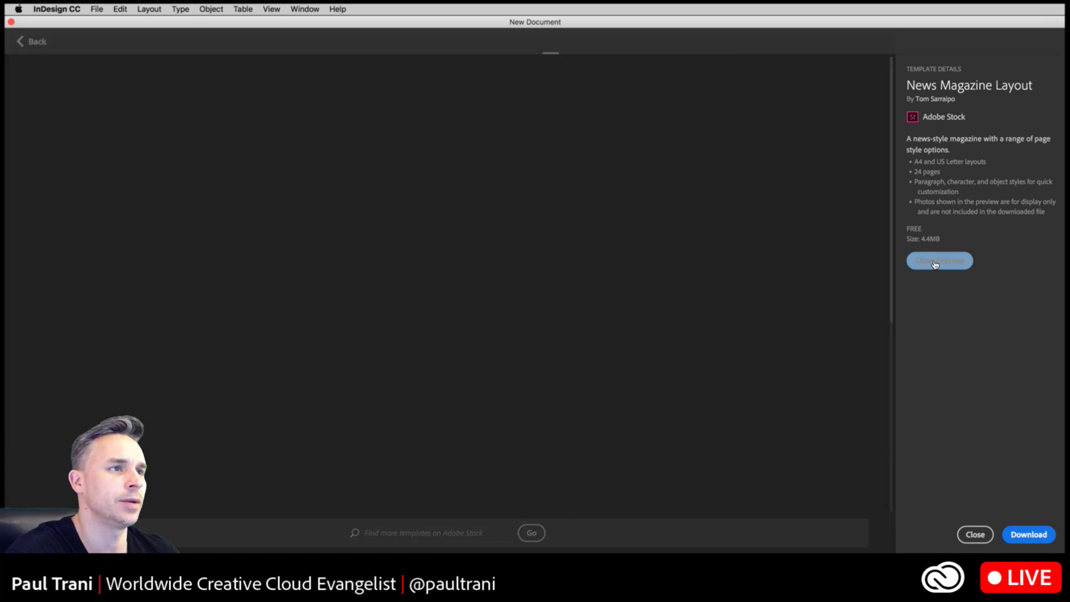
scroll(304, 277, "down", 5)
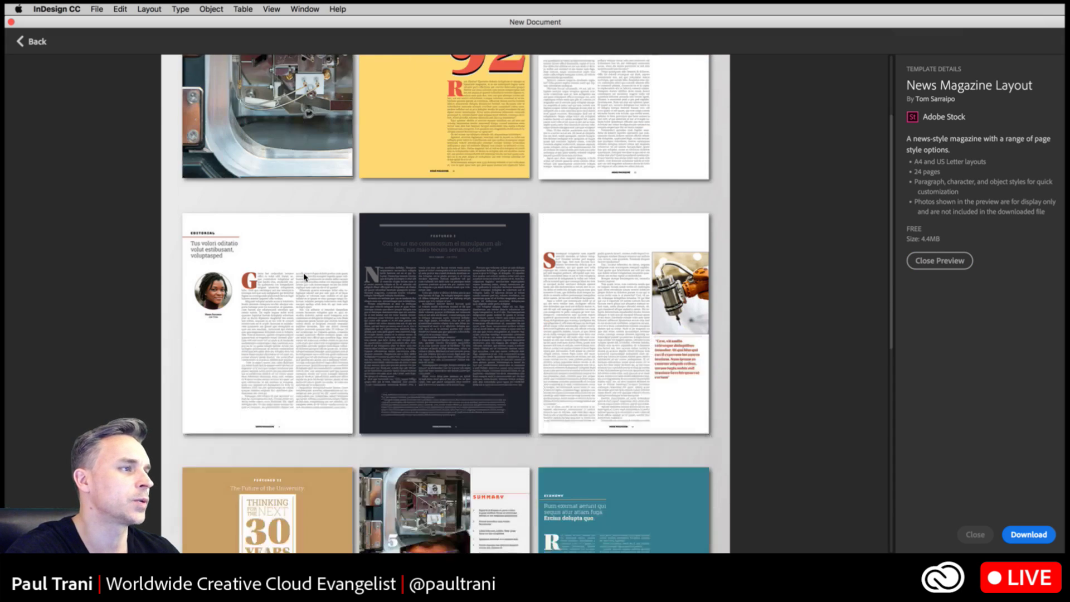
scroll(305, 277, "down", 2)
scroll(304, 277, "up", 6)
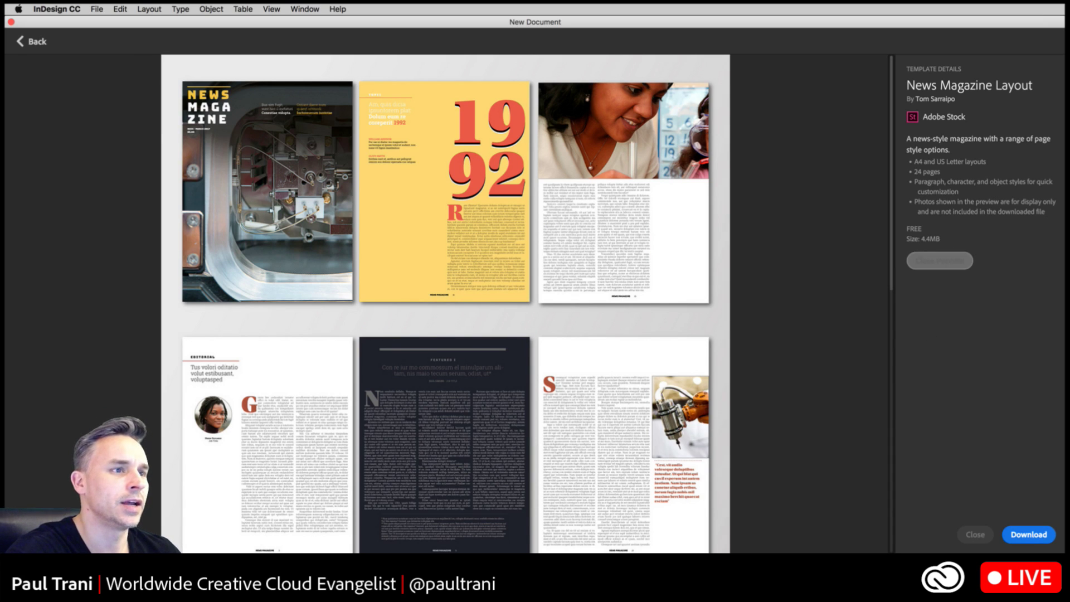
left_click(1026, 536)
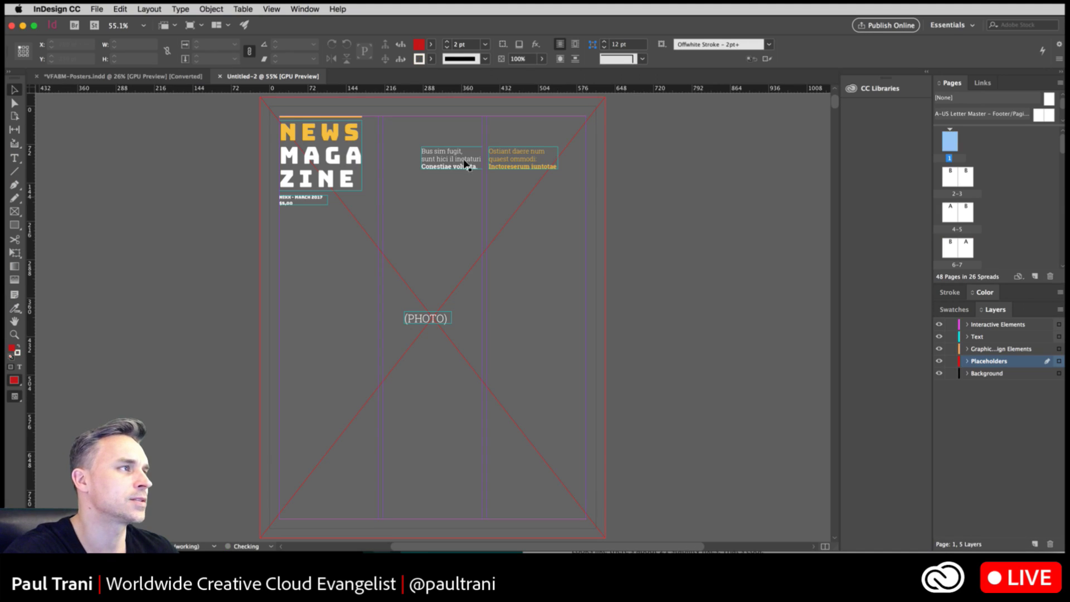
- Replace the issue date and price text below the cover's magazine title with "2ND EDITION"
left_click(298, 256)
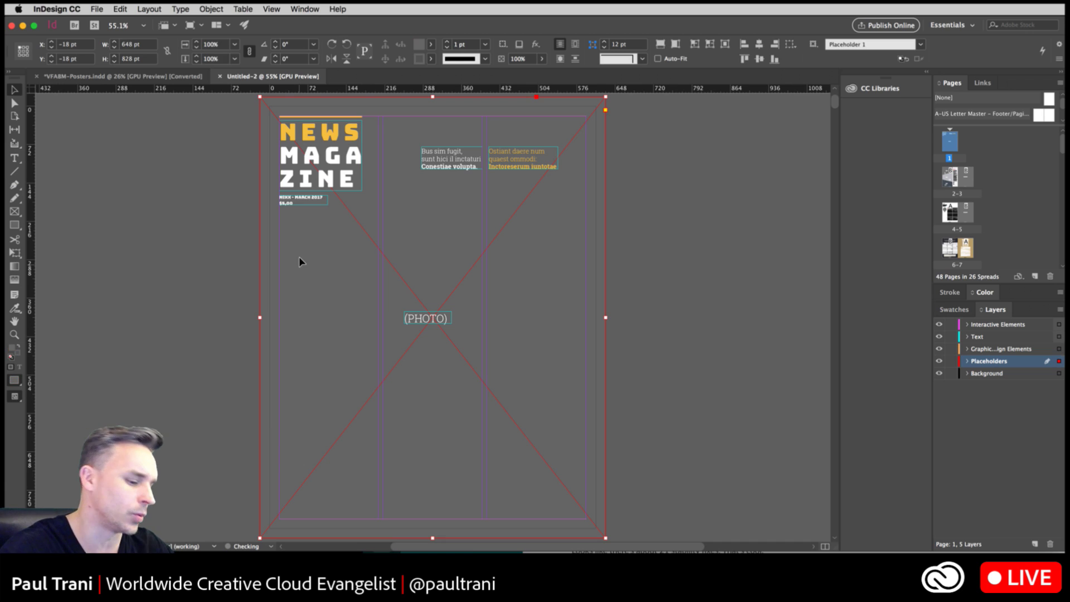
key("super+1")
left_click_drag(290, 254, 466, 401)
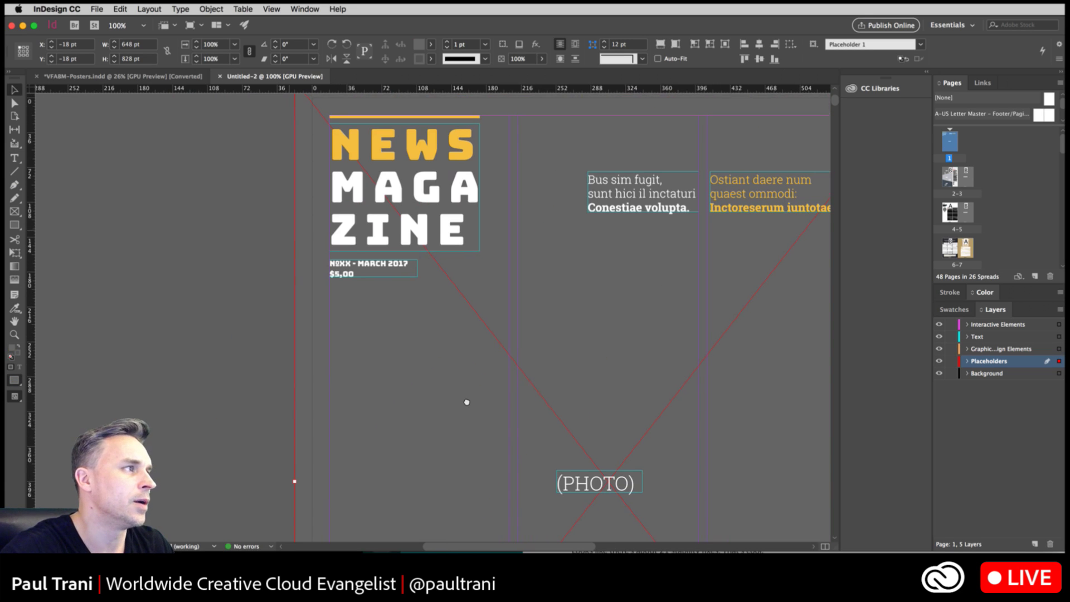
key("super+equal")
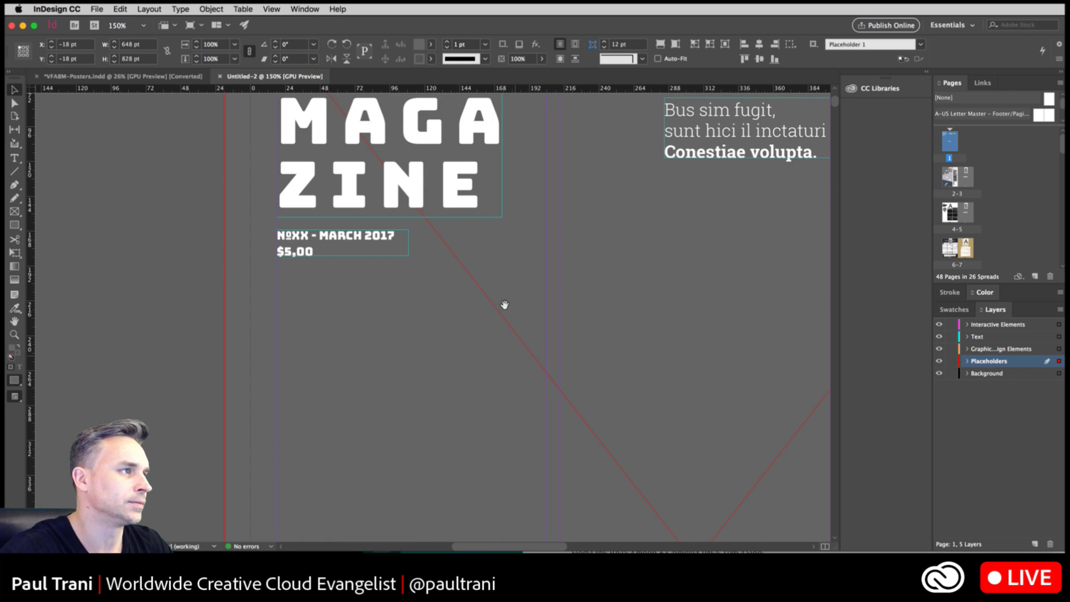
left_click_drag(502, 304, 556, 342)
double_click(333, 273)
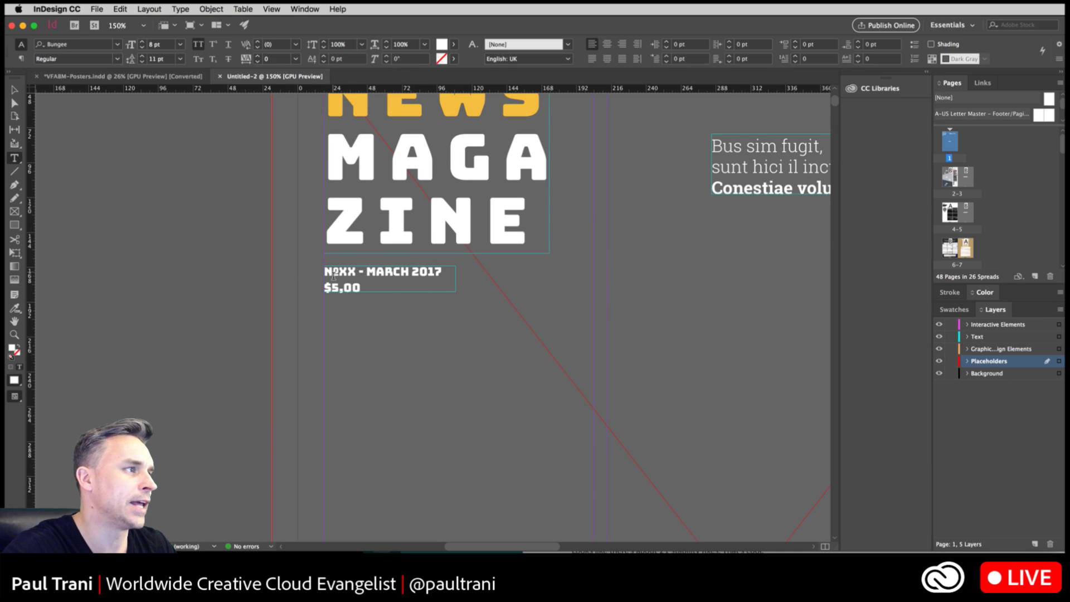
key("super+a")
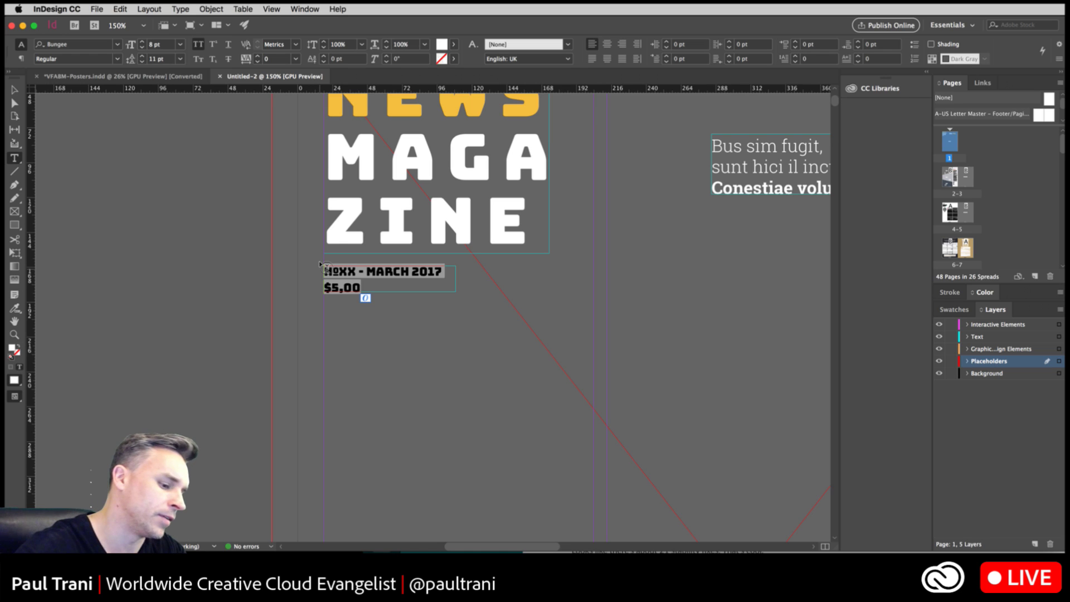
key("BackSpace")
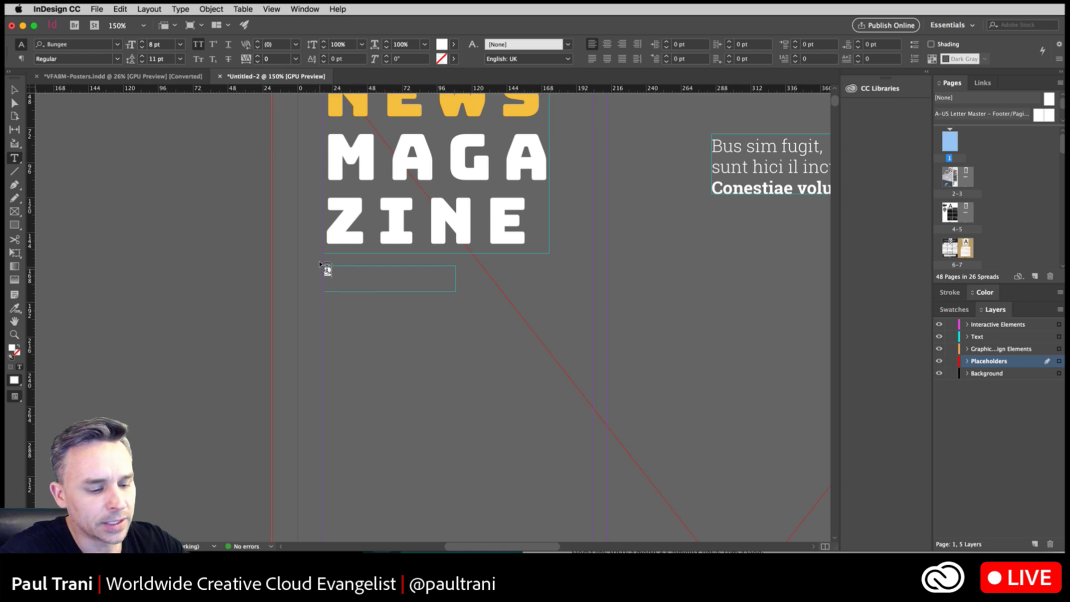
type("2ND EDIT")
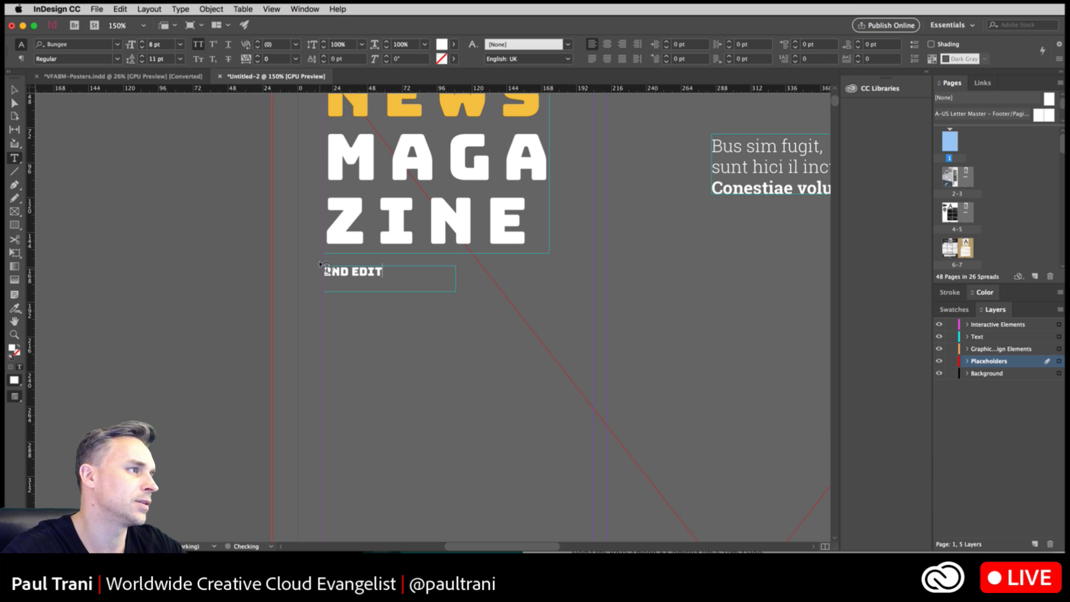
type("ION")
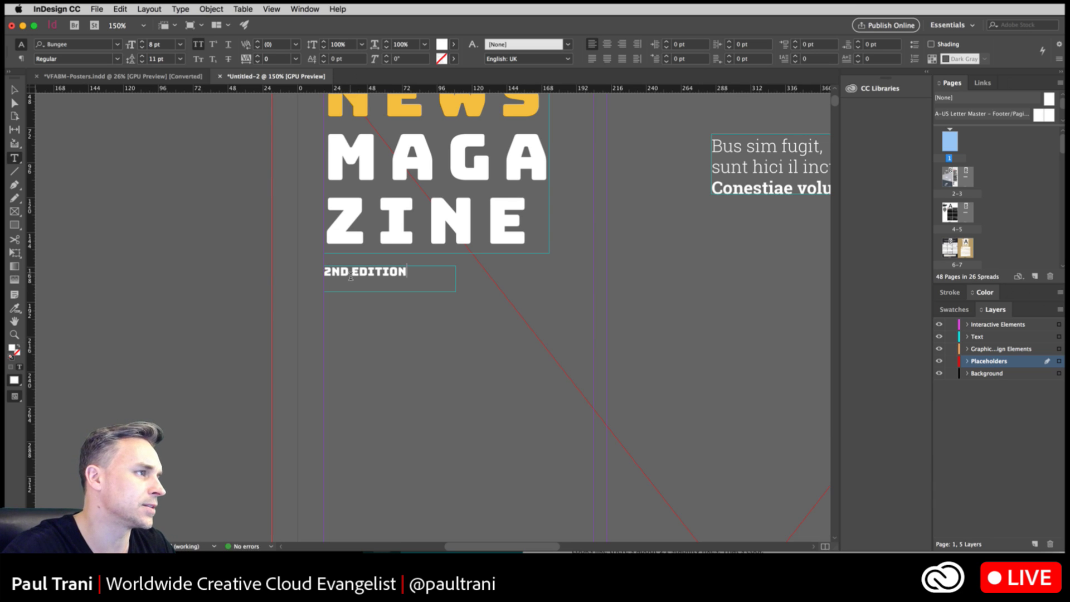
- Select "2ND" in the edition line and examine the OpenType options offered for it
left_click_drag(351, 277, 335, 276)
left_click(340, 276)
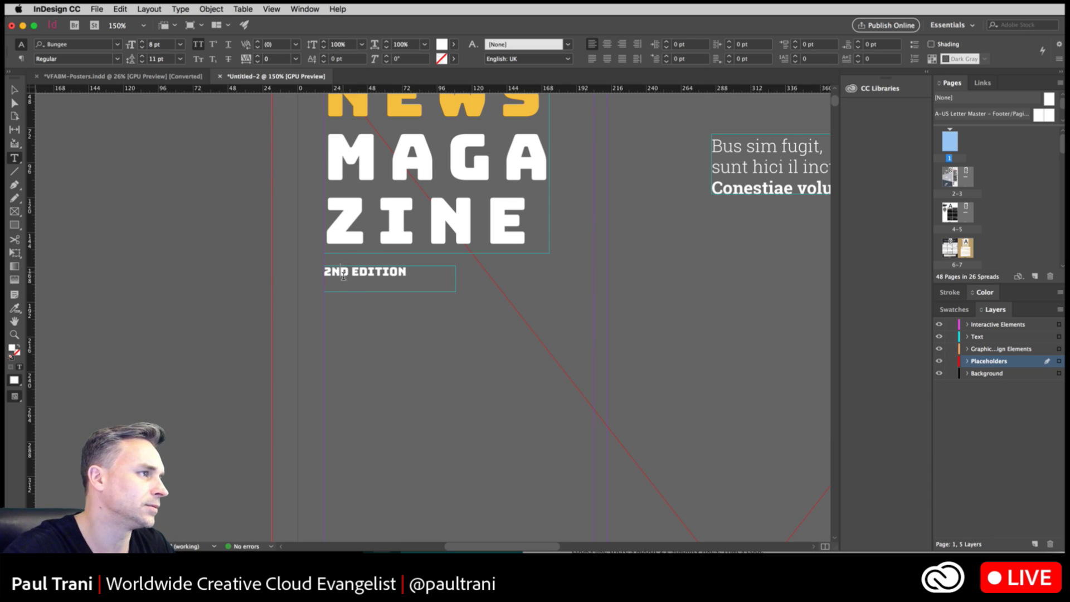
double_click(348, 277)
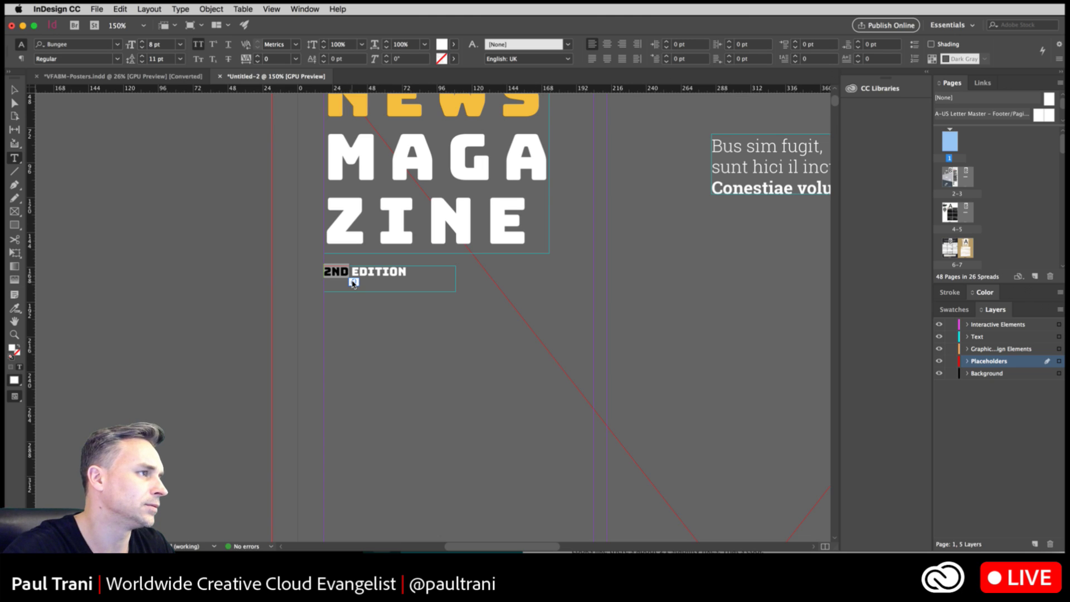
left_click(352, 280)
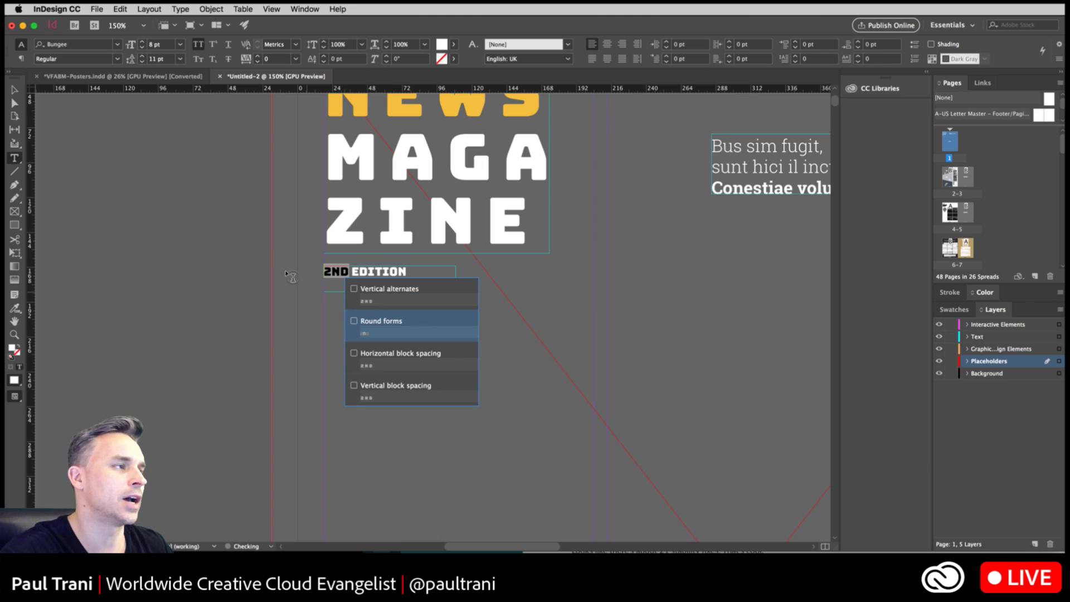
left_click(332, 272)
double_click(348, 277)
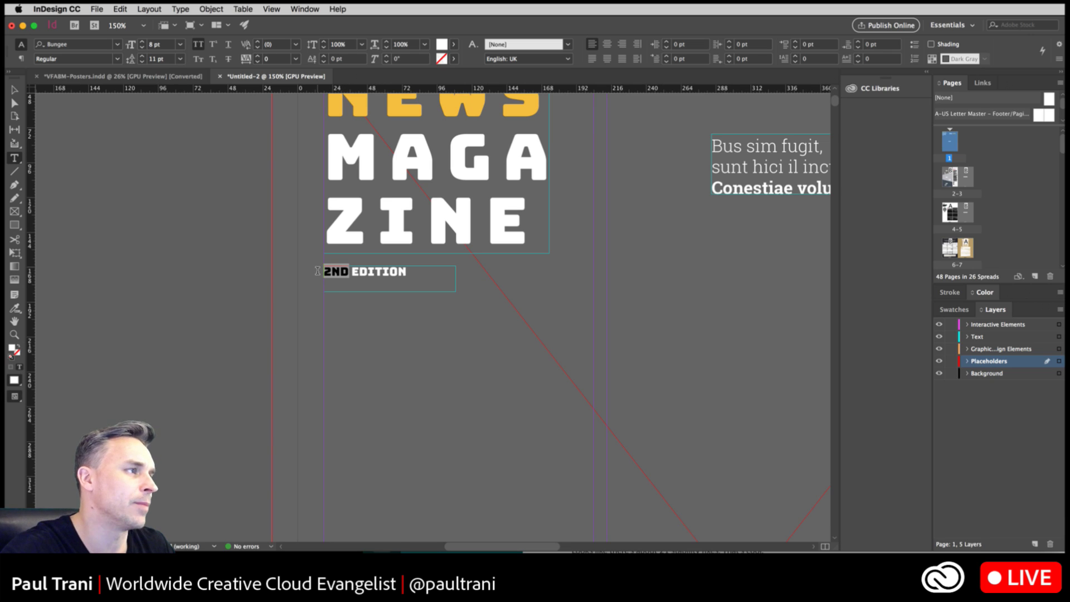
- Change the font of the whole "2ND EDITION" line to Abril Fatface
left_click_drag(423, 278, 266, 262)
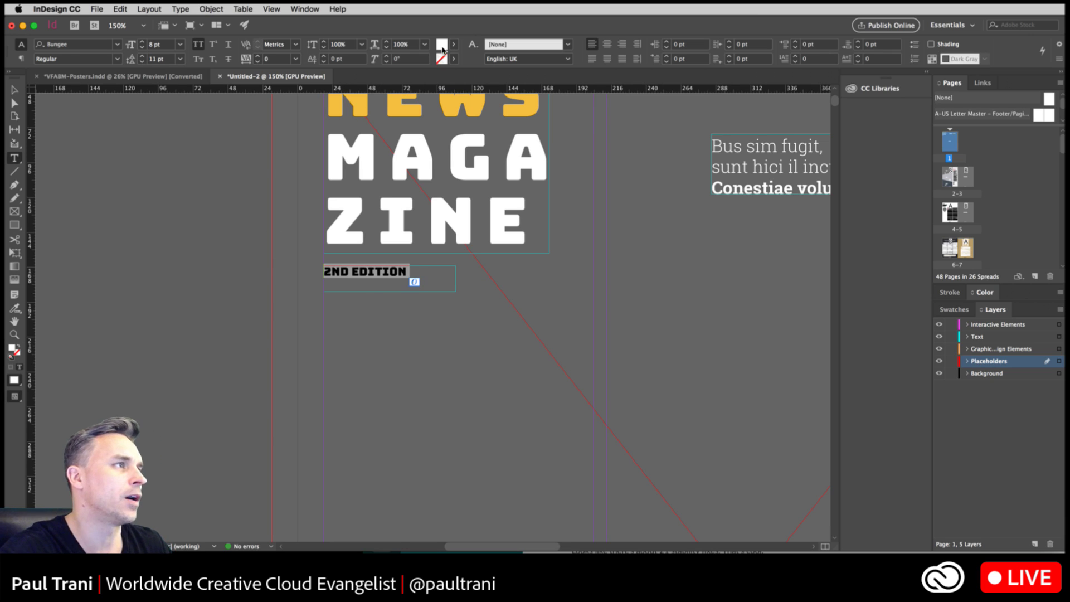
left_click(117, 45)
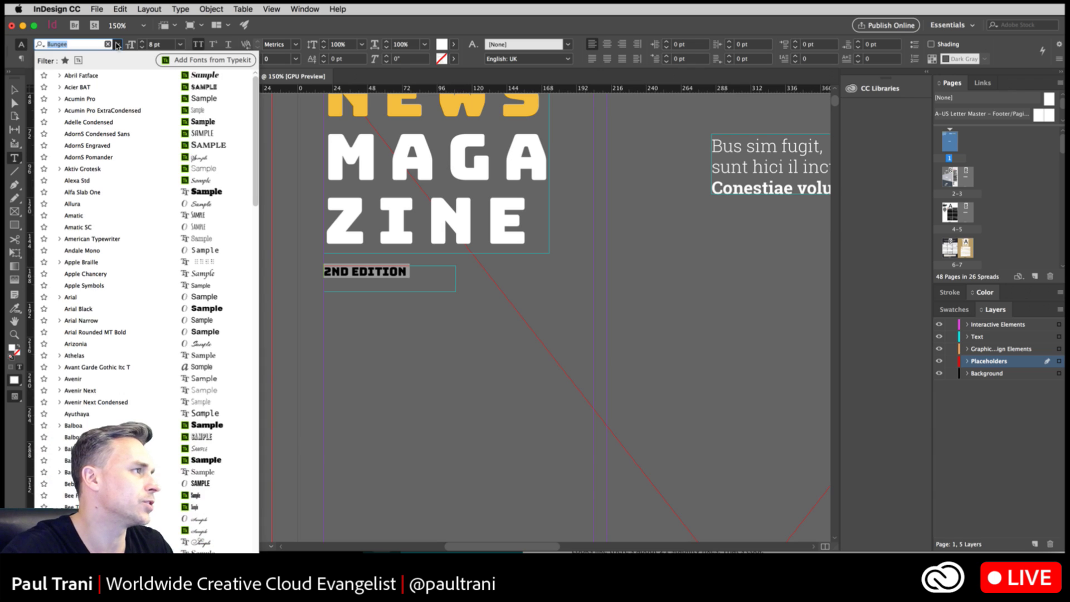
left_click(104, 77)
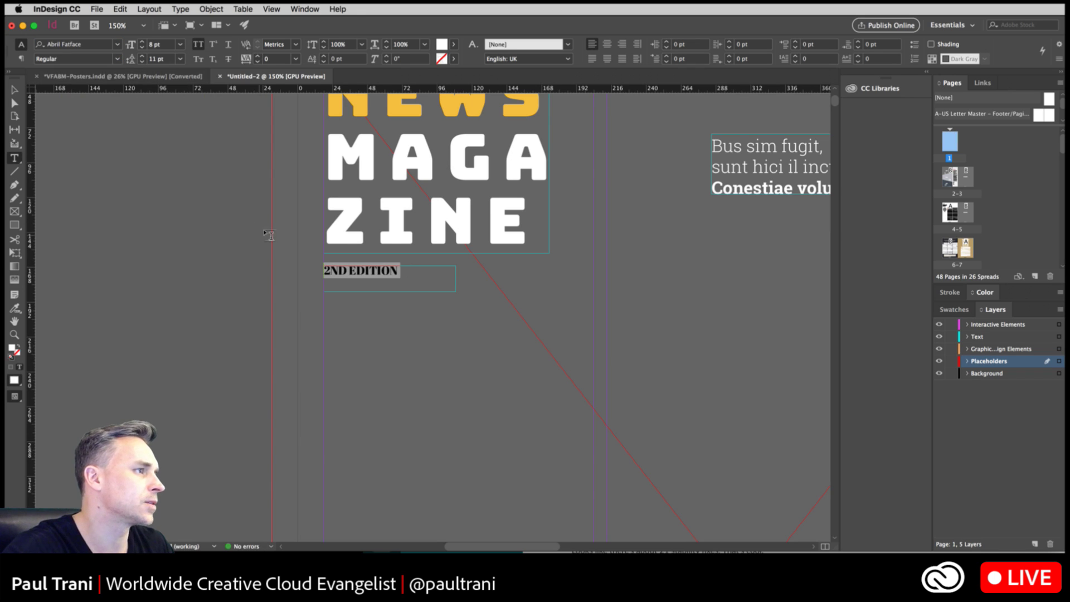
- Retype the letters ND in the "2ND EDITION" line, select "2ND" to check for OpenType options, and deselect the text frame
key("super+equal")
key("super+equal")
key("super+equal")
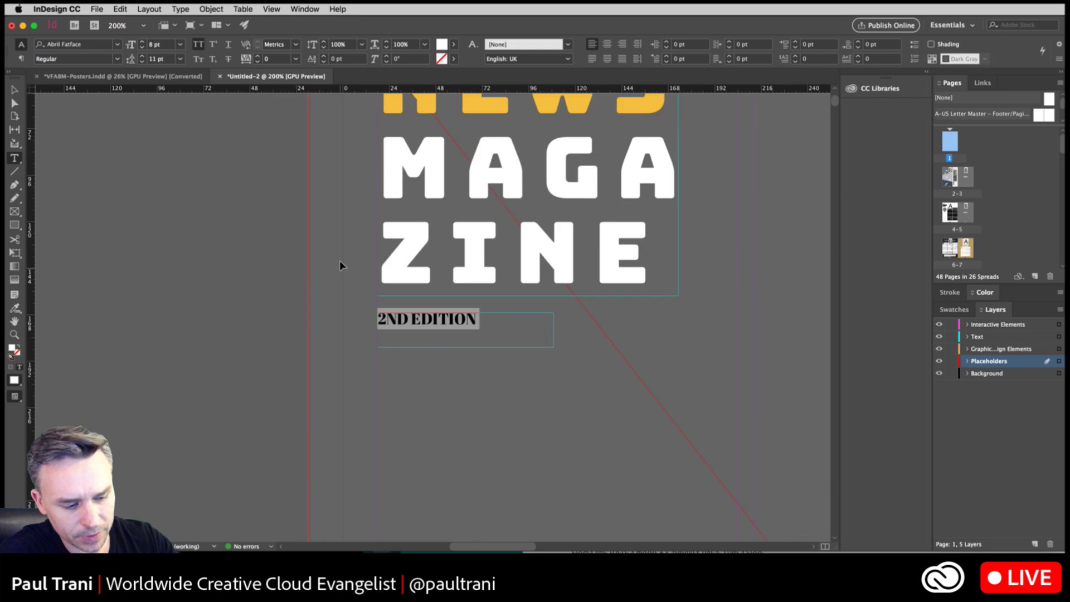
left_click(375, 324)
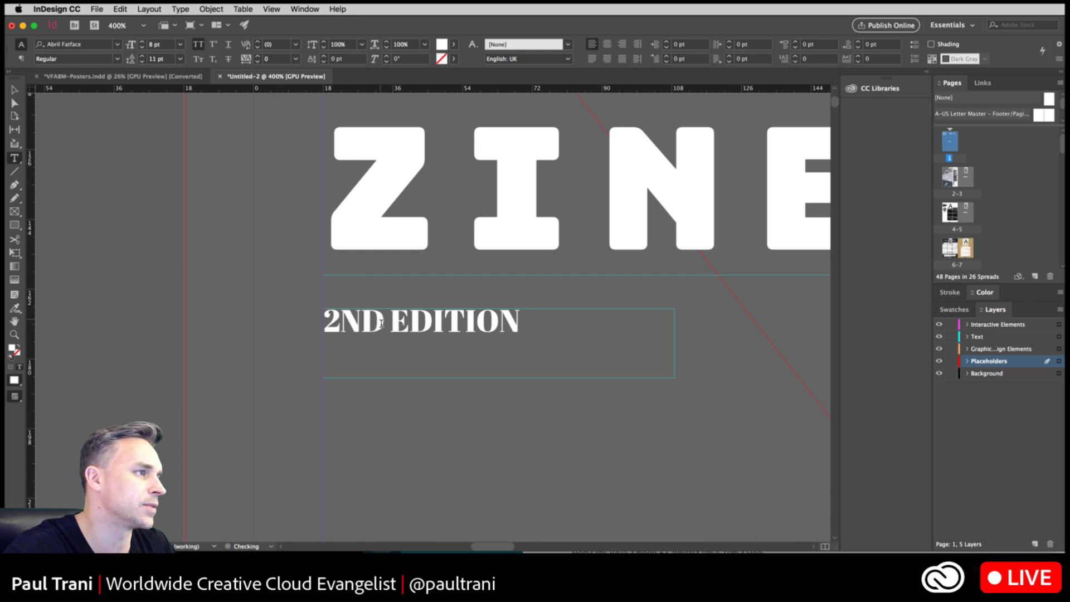
left_click_drag(384, 323, 323, 329)
left_click(350, 326)
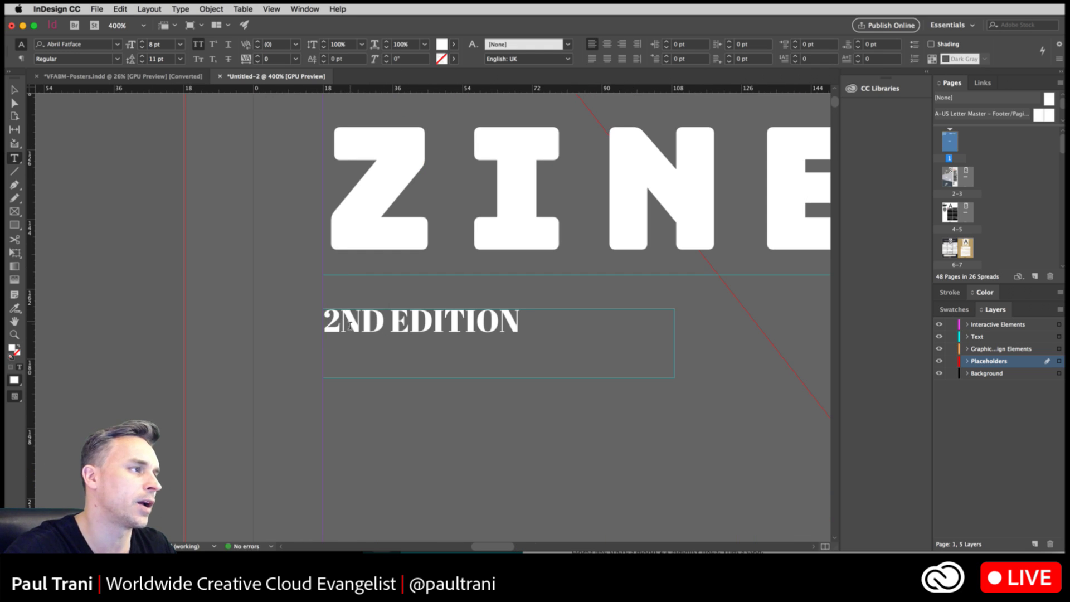
left_click_drag(384, 326, 343, 326)
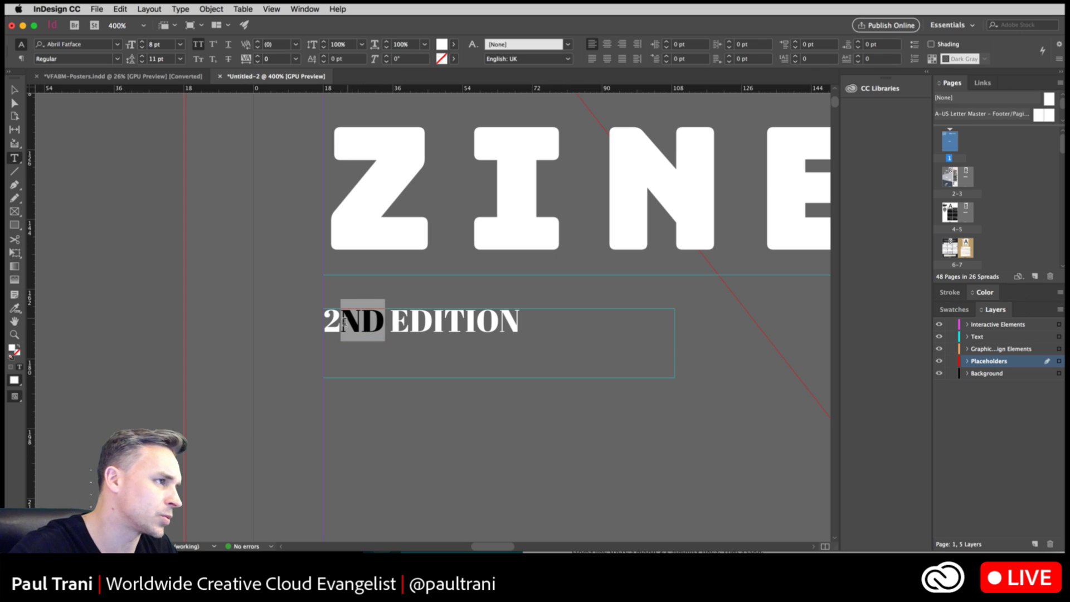
type("ND")
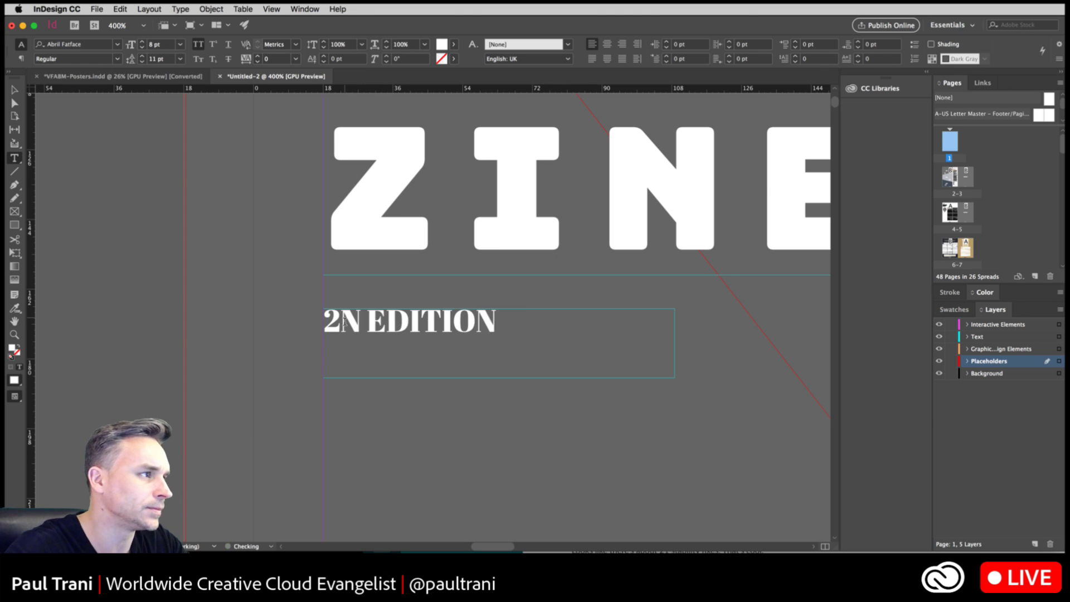
left_click_drag(387, 323, 269, 309)
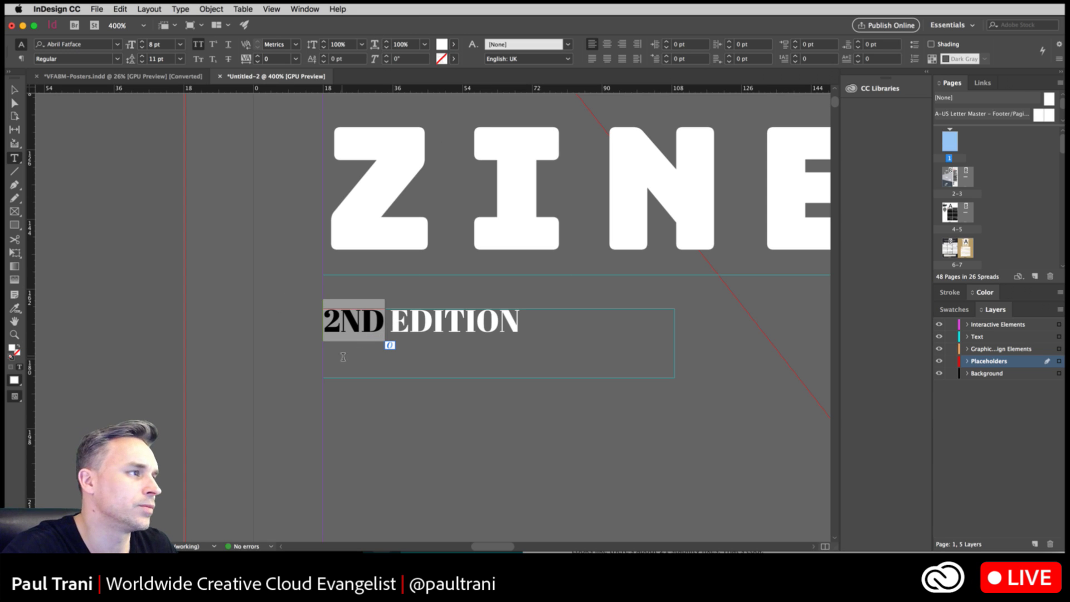
left_click(15, 90)
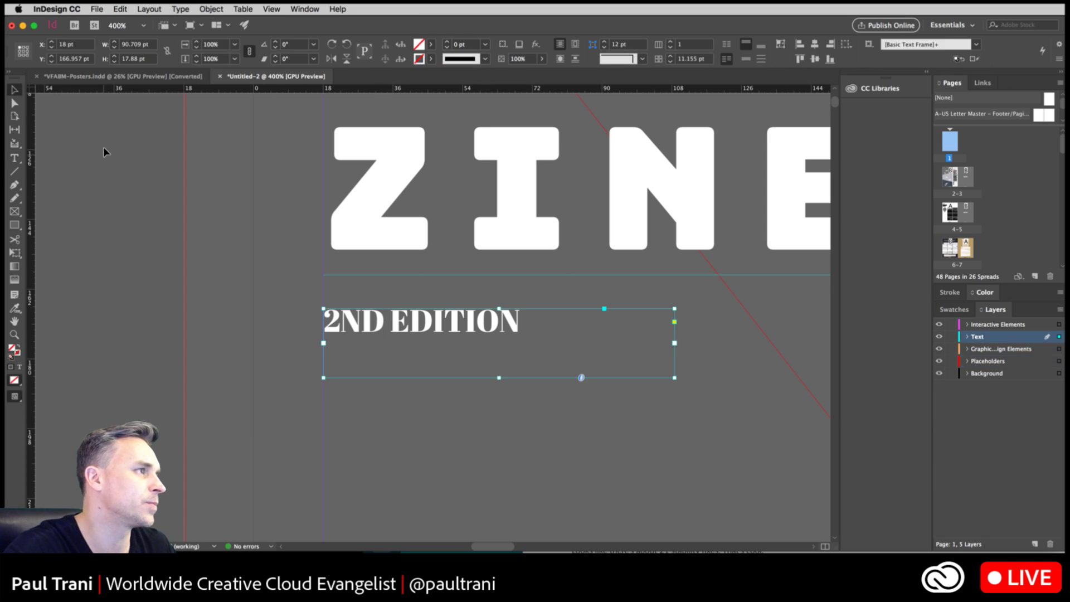
left_click(106, 144)
- Fit the cover in view and browse the magazine template's interior spreads from pages 2-3 through 12-13
key("super+0")
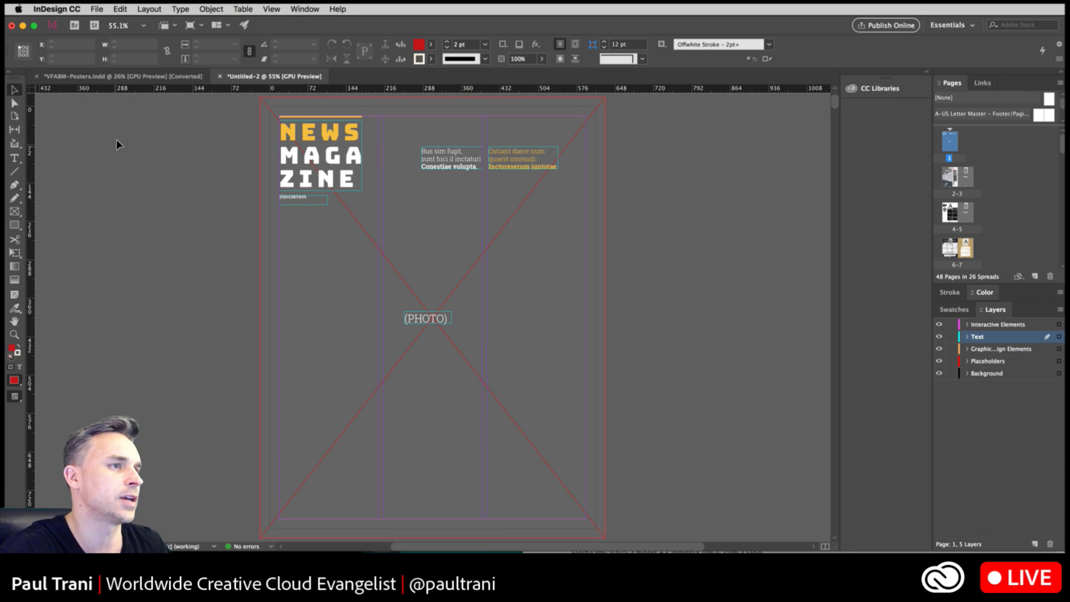
double_click(950, 177)
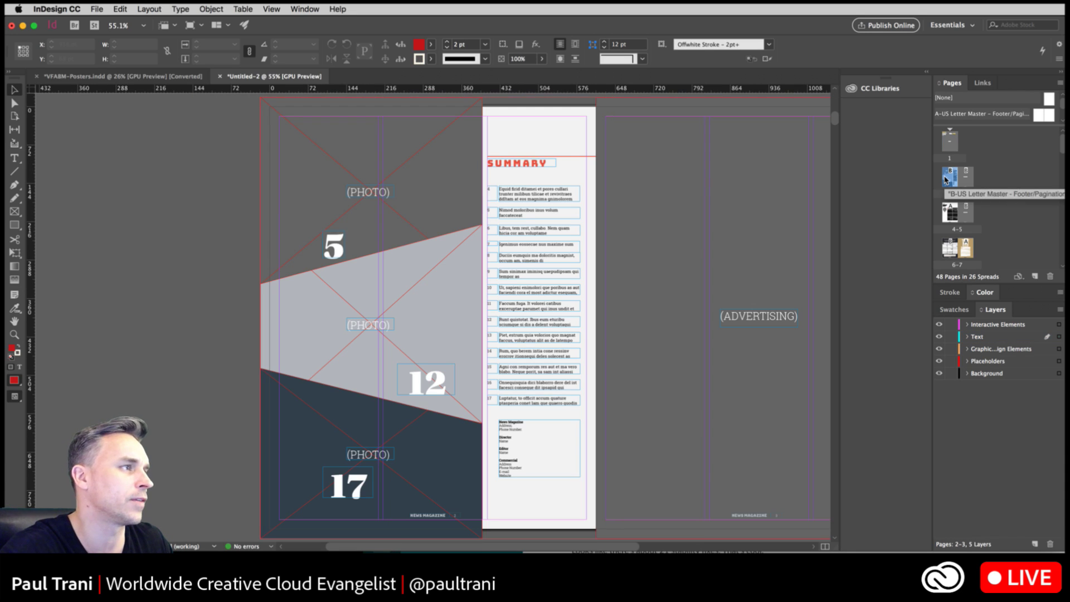
double_click(949, 214)
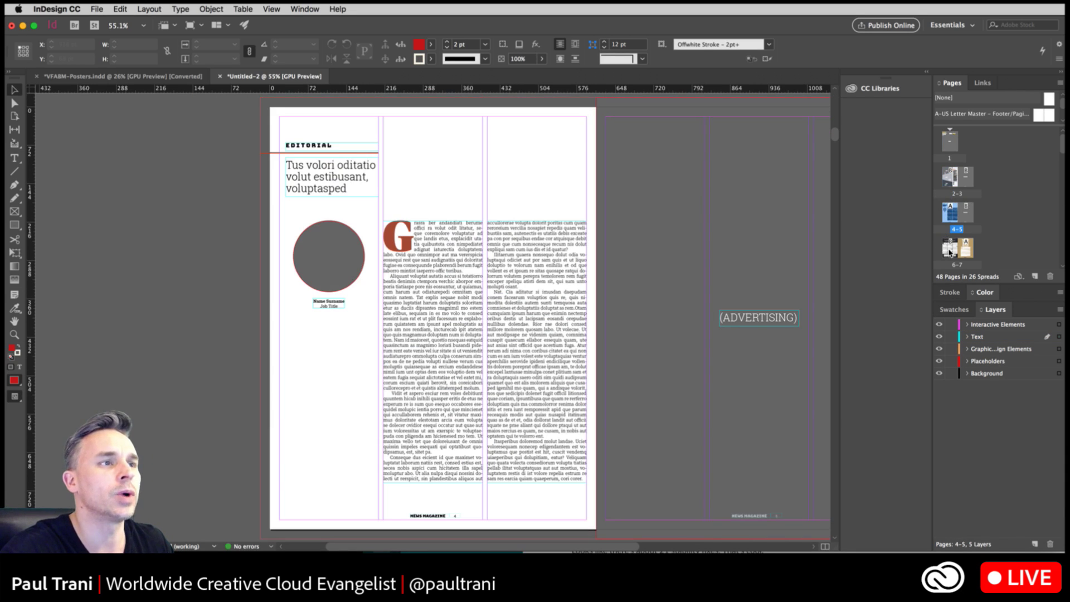
double_click(949, 251)
scroll(949, 251, "down", 2)
double_click(951, 245)
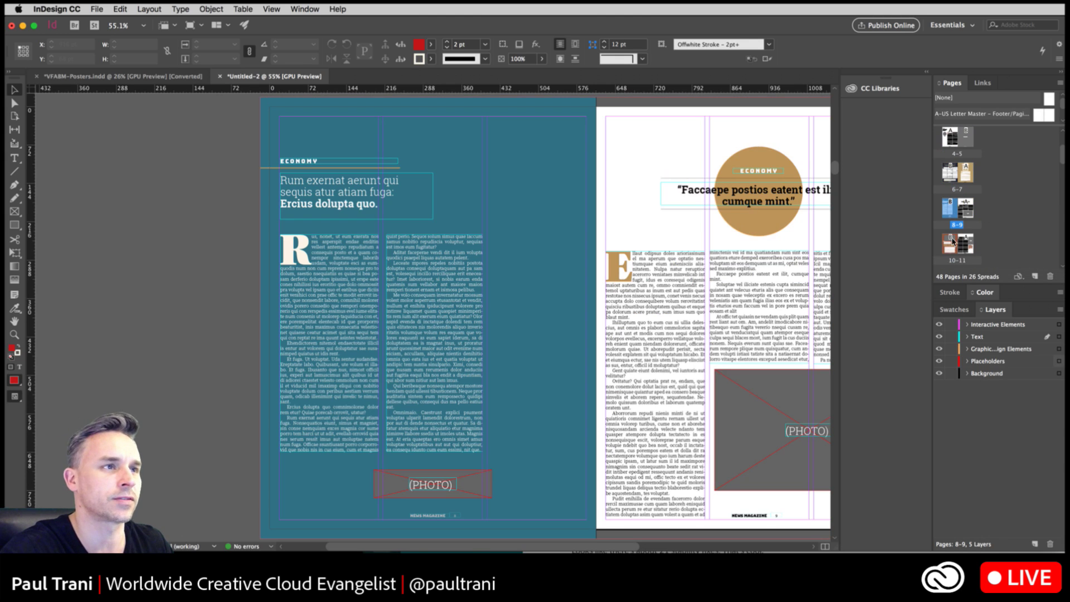
double_click(952, 240)
scroll(952, 234, "down", 1)
double_click(952, 211)
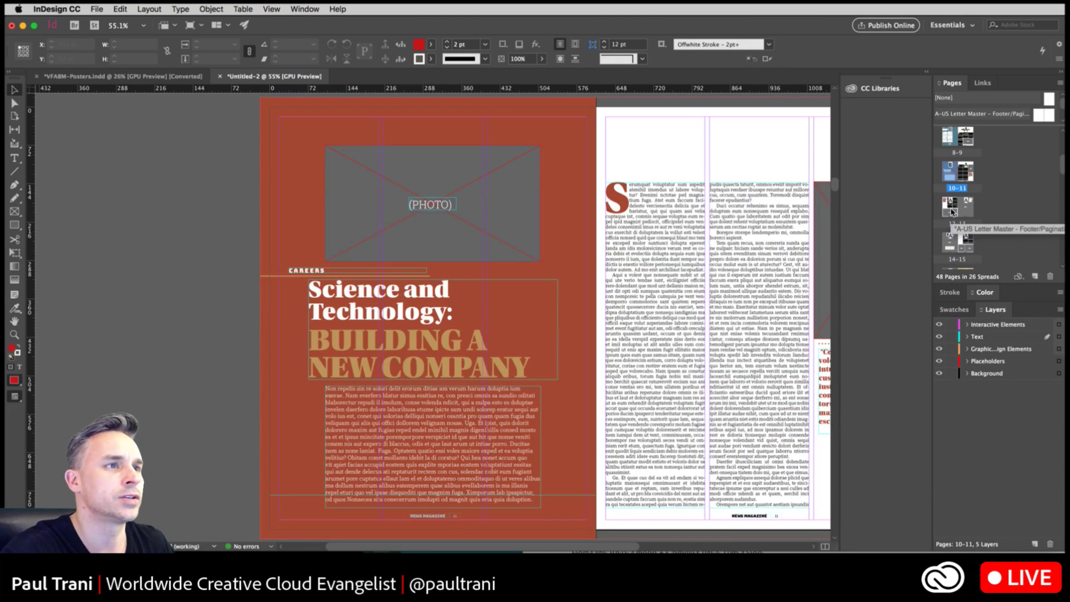
- Open spread 14-15 of the magazine template and examine both of its pages
double_click(949, 243)
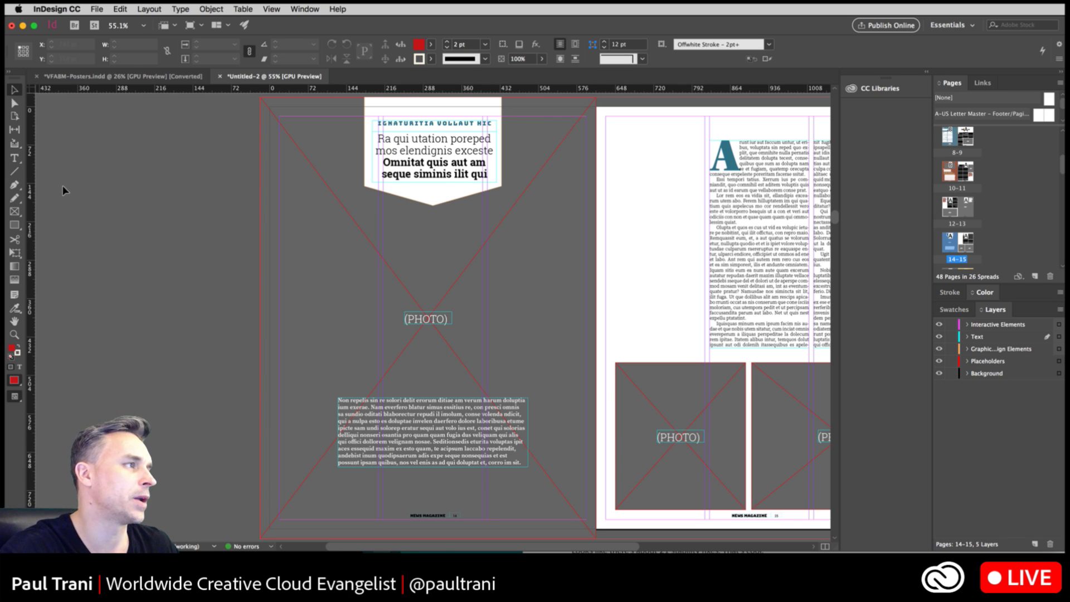
scroll(294, 289, "right", 5)
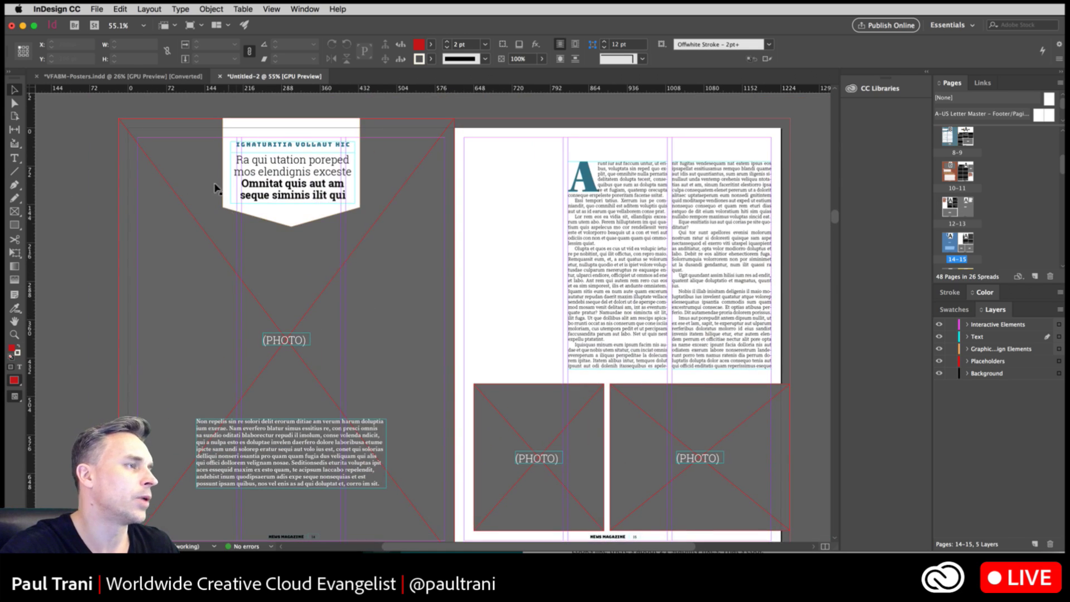
- Switch to the VFABM-Posters document and browse its poster designs on pages 2 through 7
left_click(143, 77)
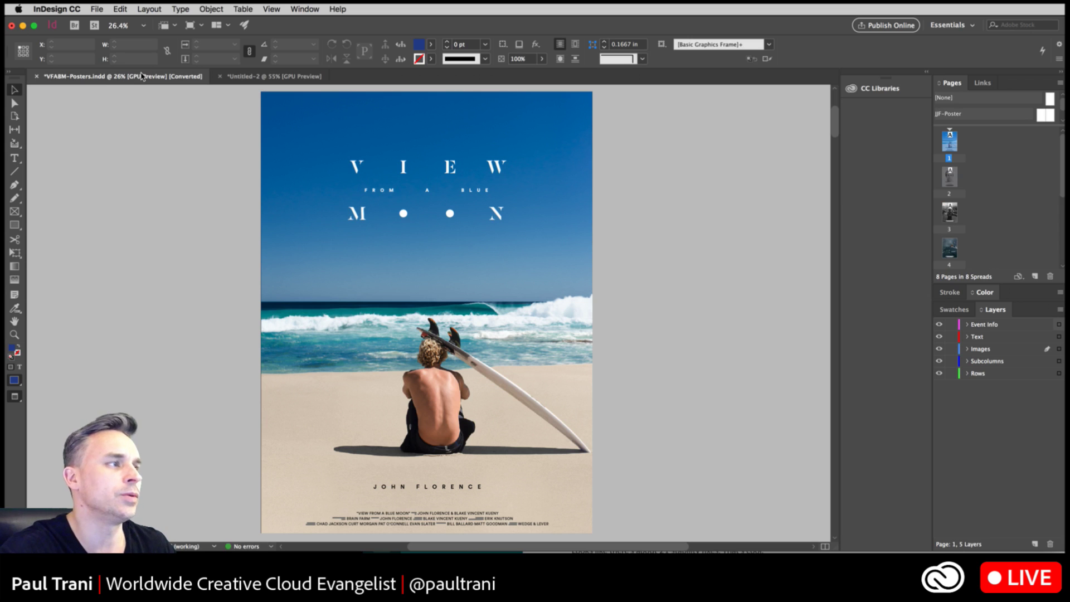
left_click(950, 183)
double_click(950, 183)
double_click(950, 212)
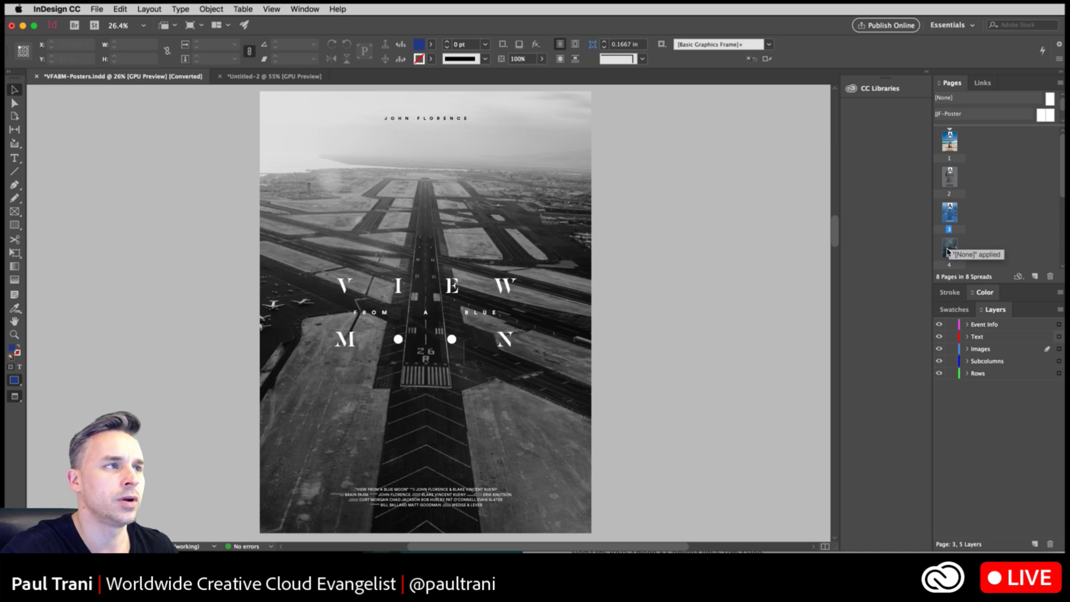
left_click(949, 250)
double_click(950, 250)
scroll(948, 234, "down", 3)
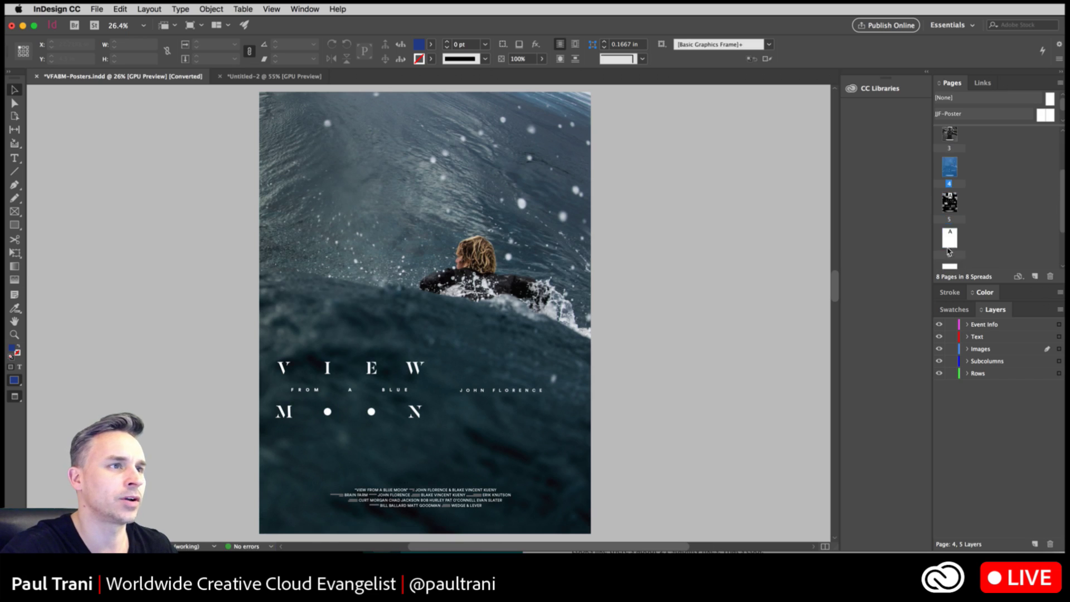
double_click(949, 206)
double_click(950, 238)
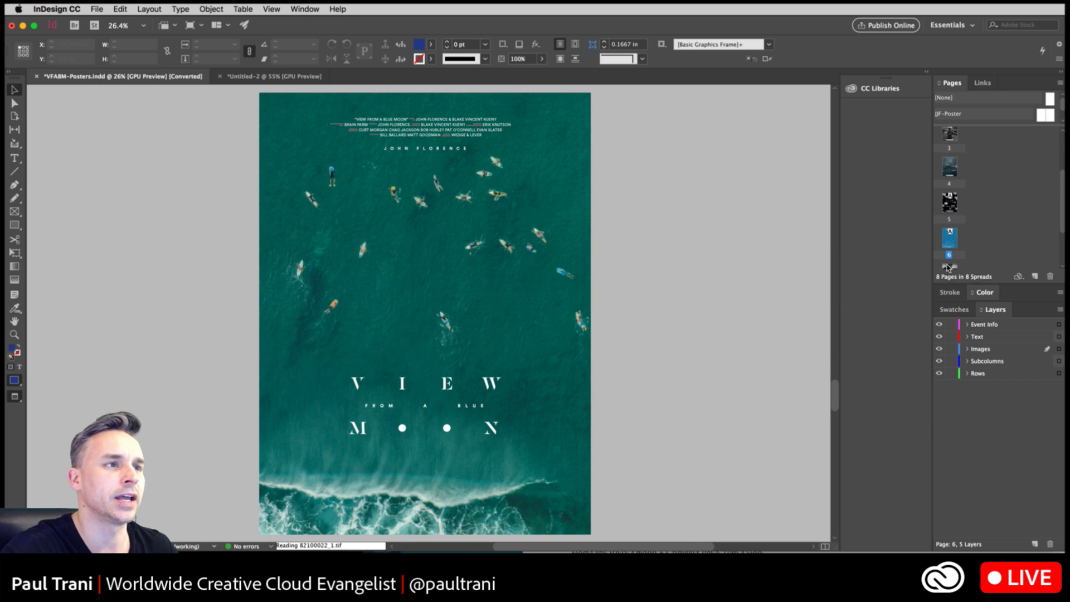
scroll(948, 269, "down", 1)
double_click(949, 249)
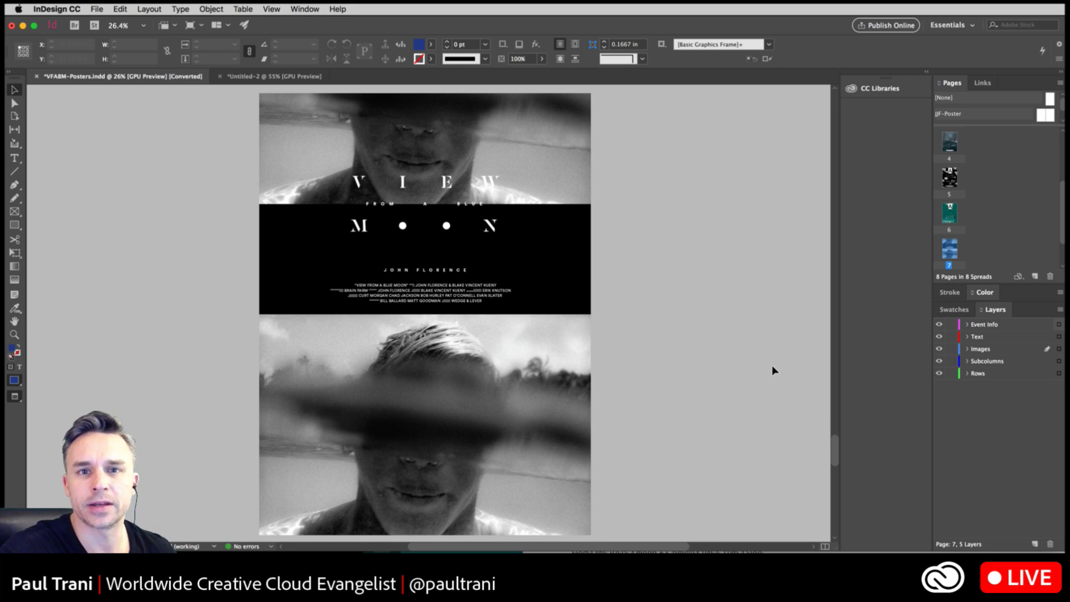
- Review the Color Theme options in the Interface preferences and close them without changing anything
left_click(56, 9)
mouse_move(78, 34)
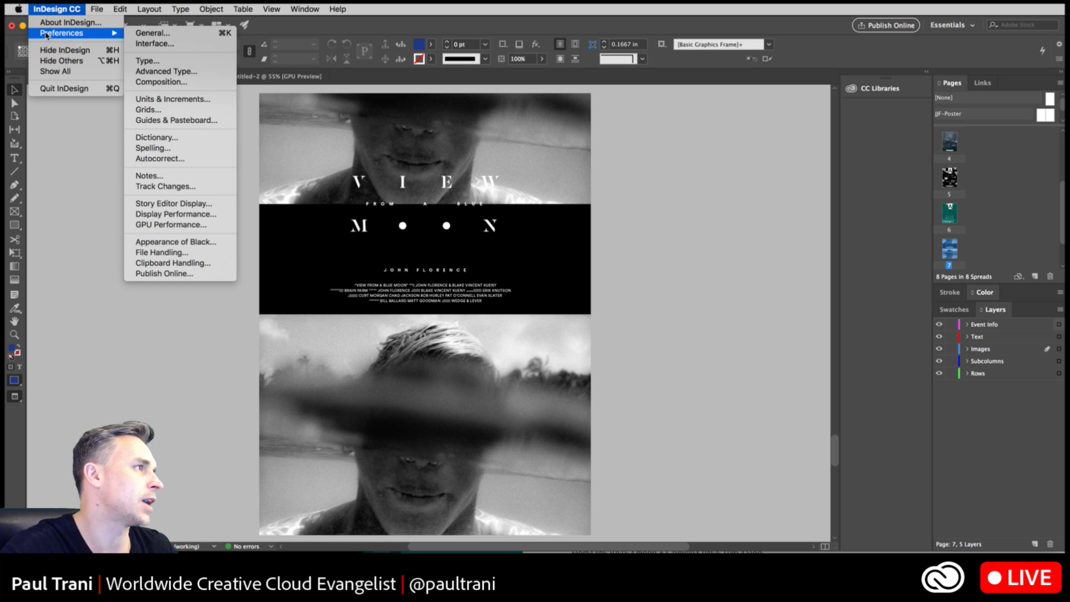
left_click(156, 43)
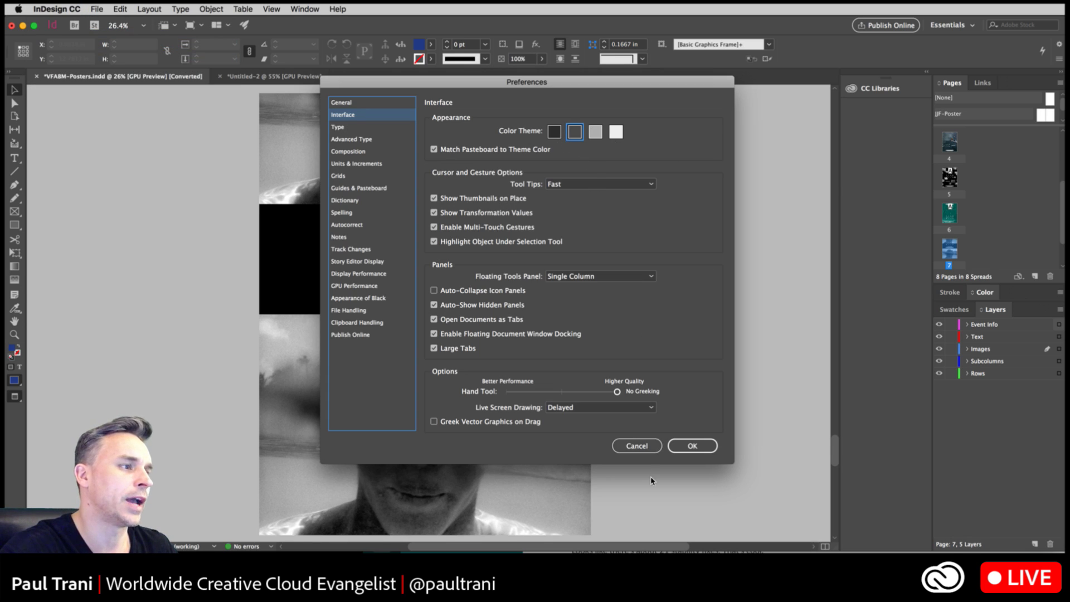
left_click(637, 446)
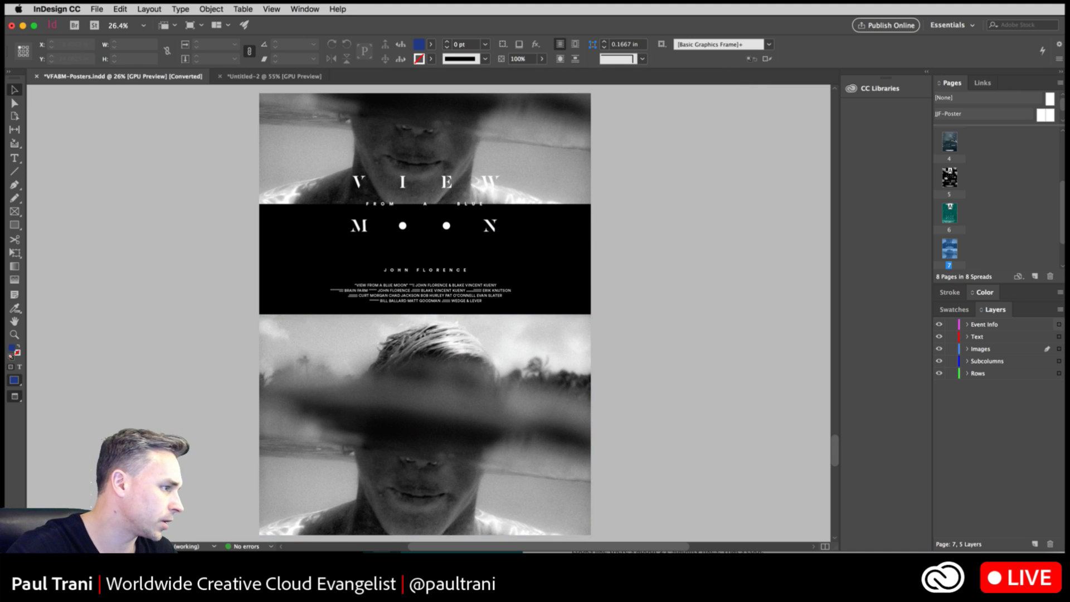
left_click(91, 348)
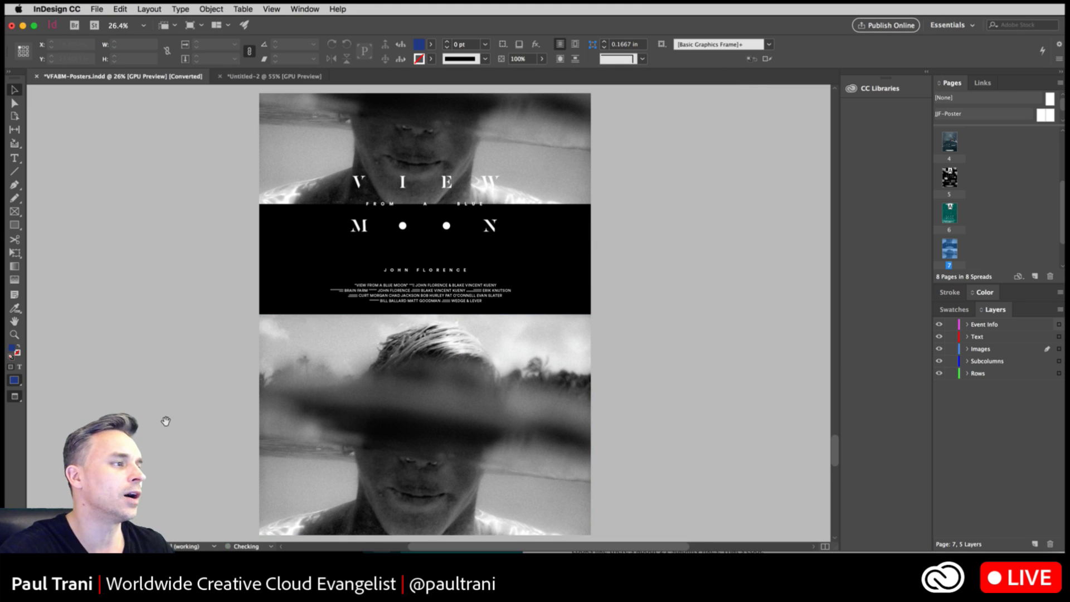
left_click_drag(166, 420, 186, 186)
left_click_drag(196, 310, 167, 506)
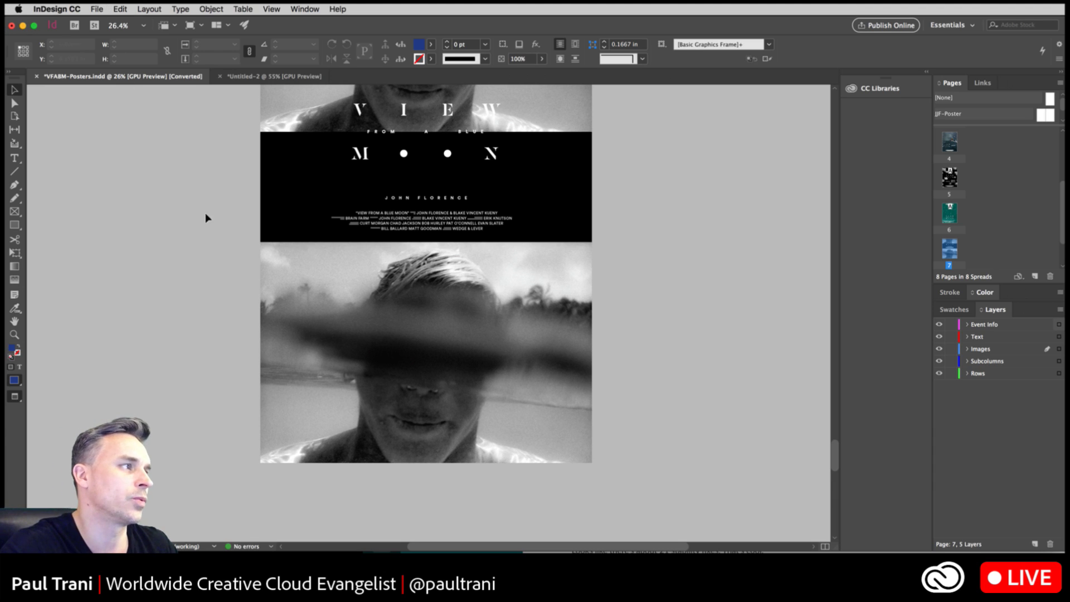
scroll(202, 304, "up", 5)
scroll(202, 305, "down", 2)
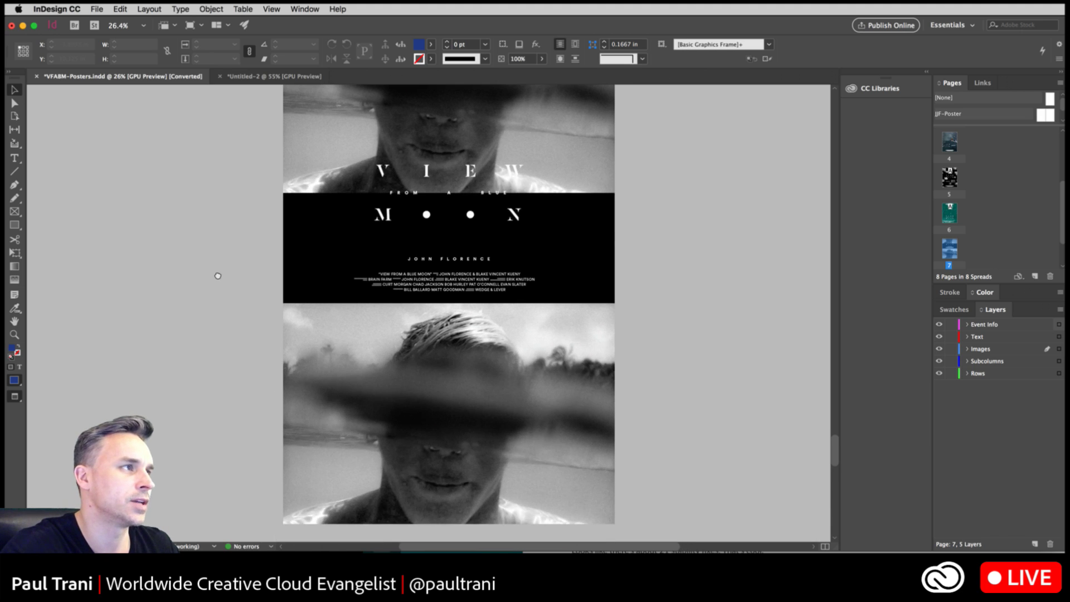
- Clear the desktop by minimizing the InDesign window, closing the Sound settings and minimizing the chat window
left_click(23, 26)
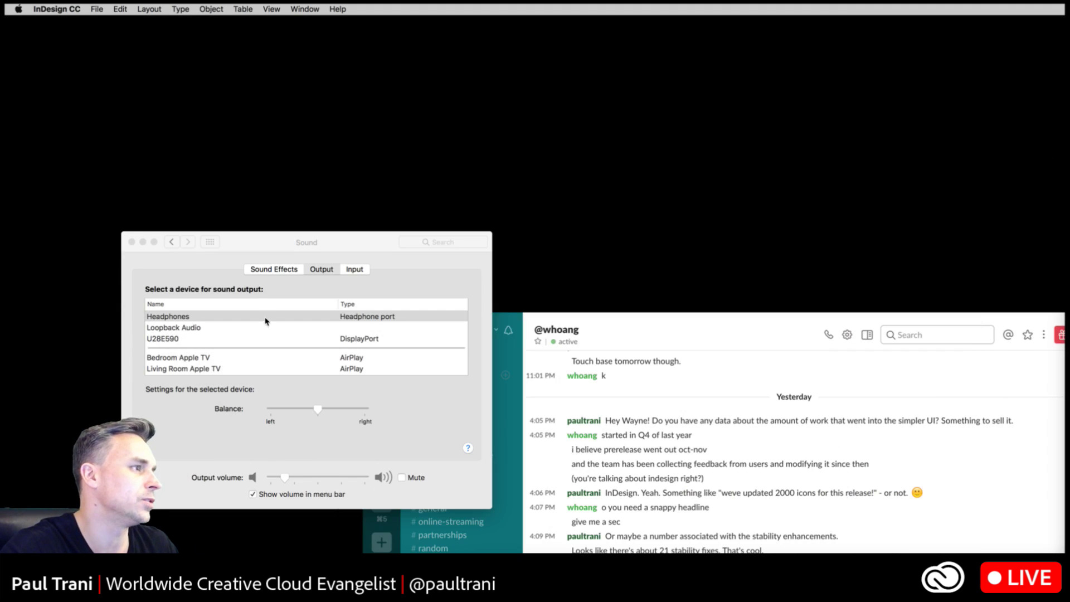
left_click(132, 240)
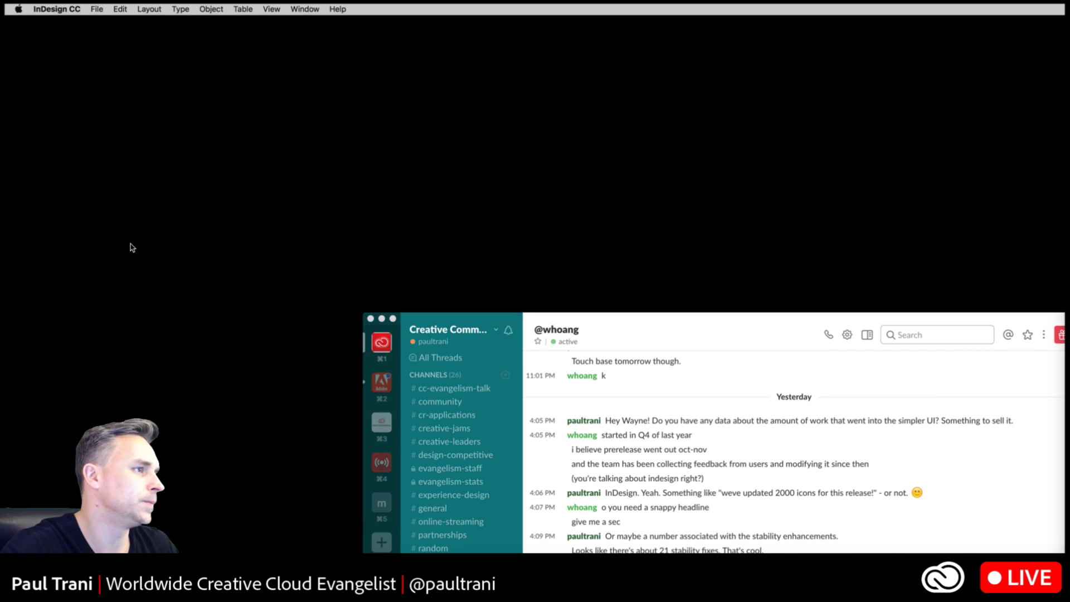
left_click(381, 318)
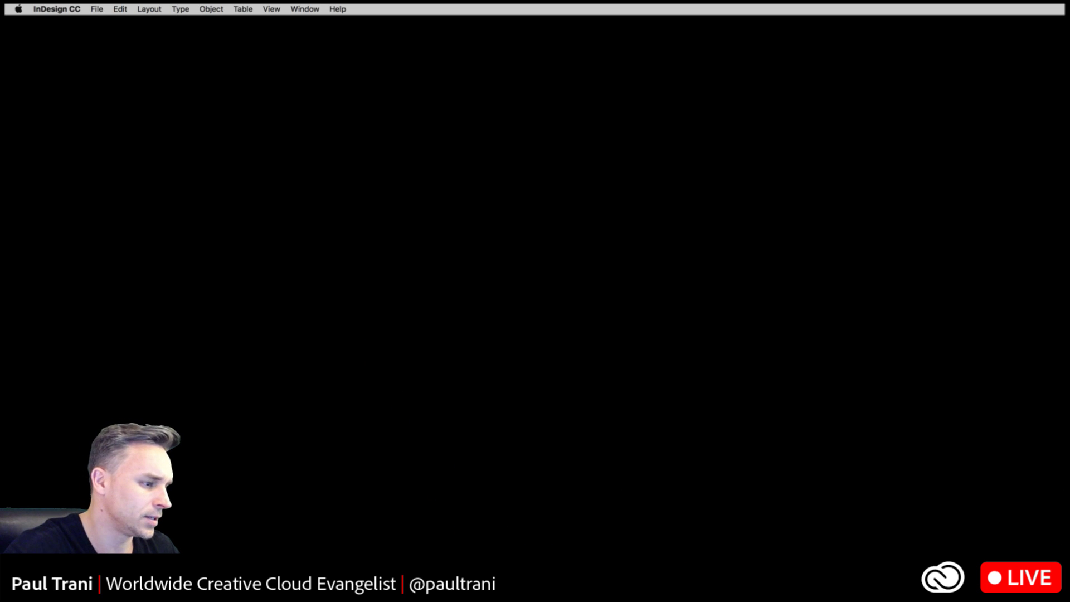
- Switch to Illustrator and open the recent file PirateStuff.ai
key("super+Tab")
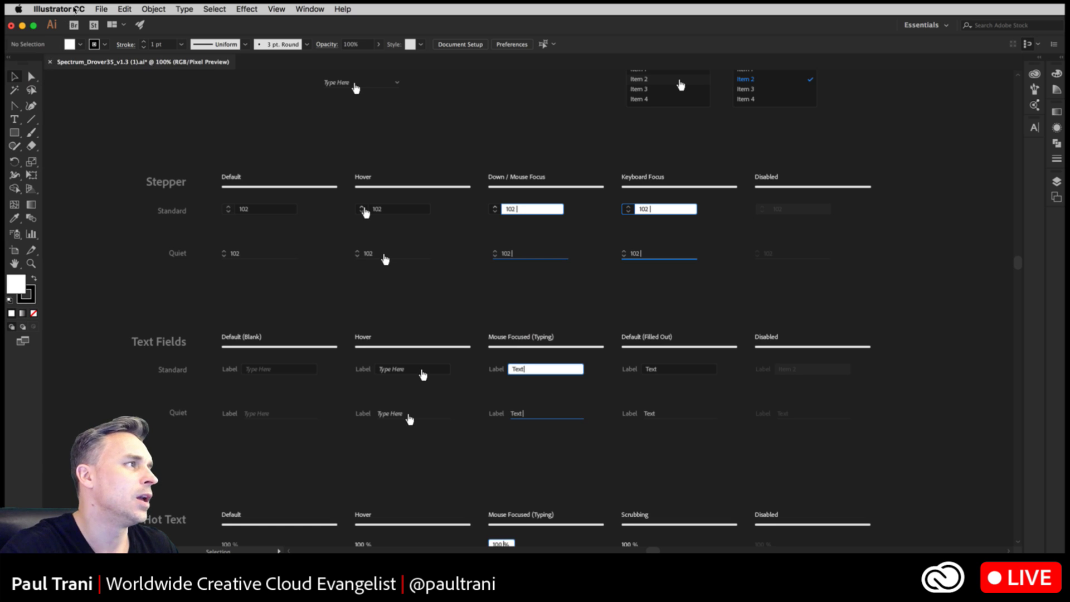
left_click(101, 9)
mouse_move(117, 54)
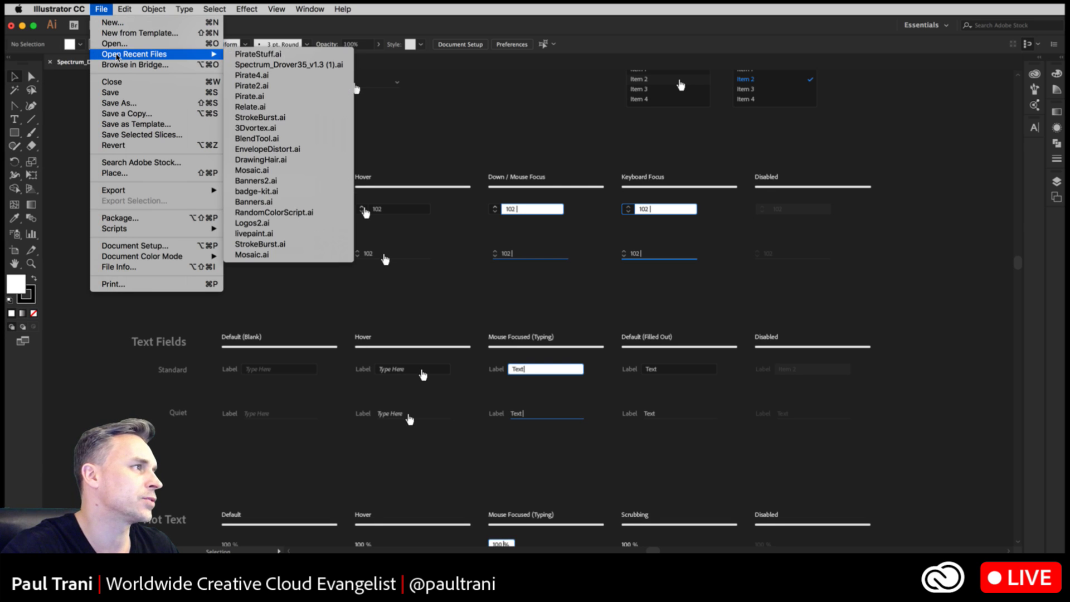
left_click(273, 55)
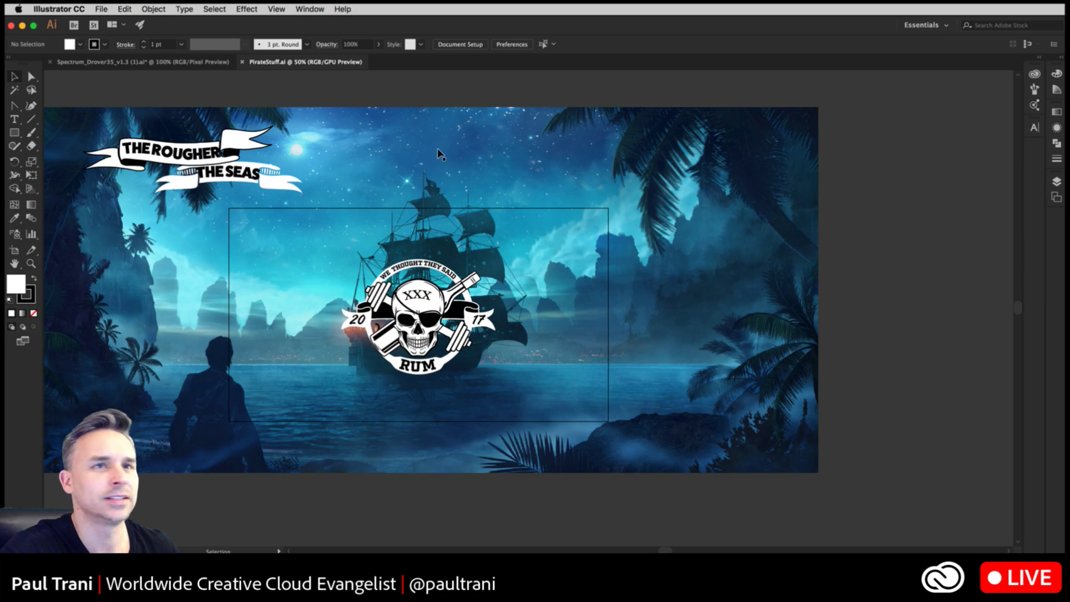
- Delete the pirate ship background image behind the skull emblem
left_click(462, 148)
key("Delete")
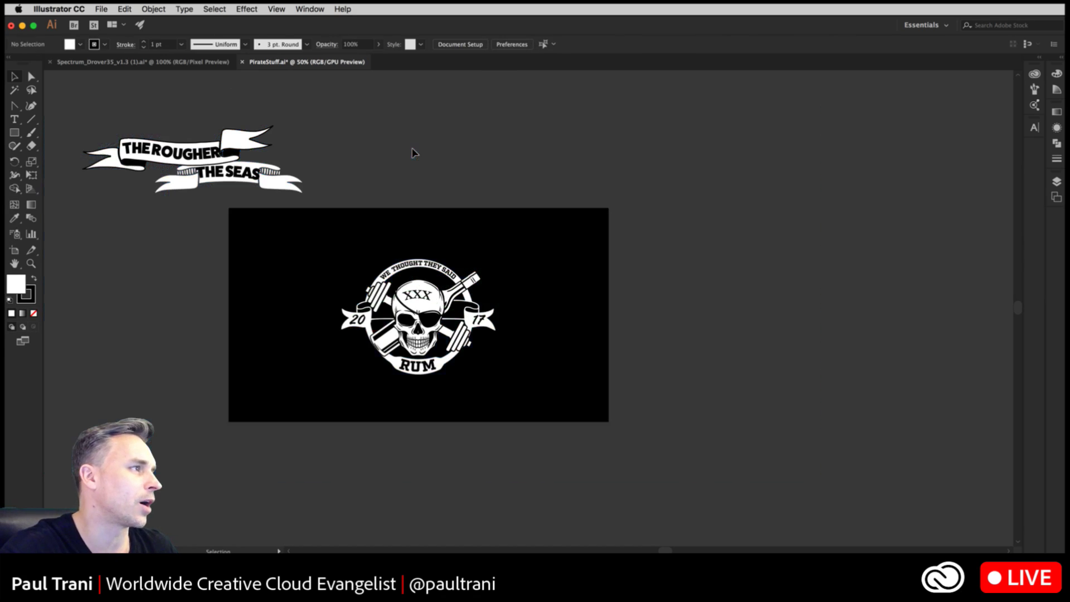
left_click_drag(365, 151, 442, 162)
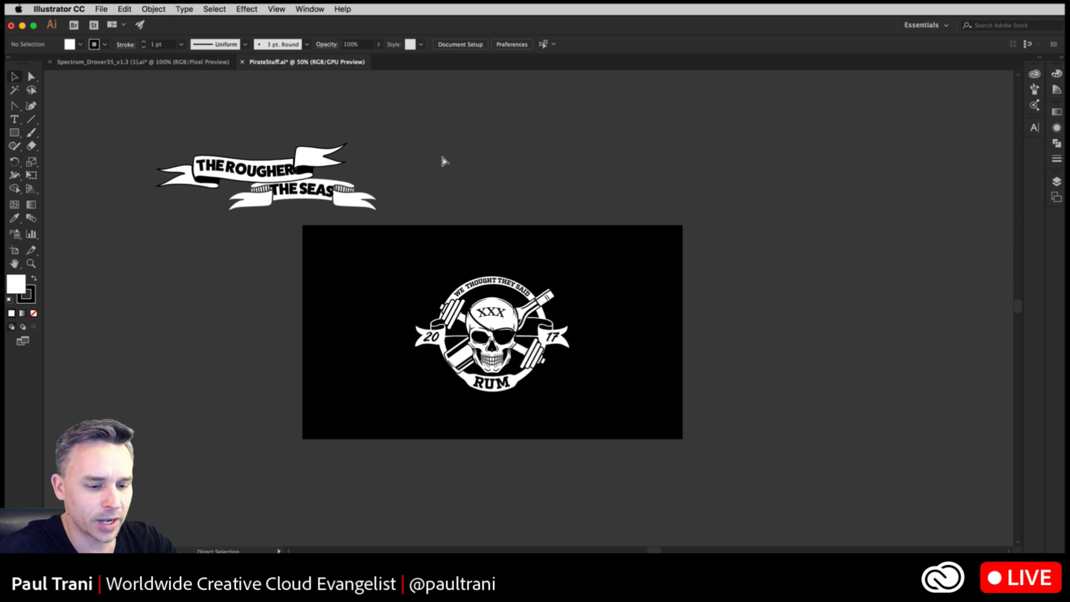
key("super+0")
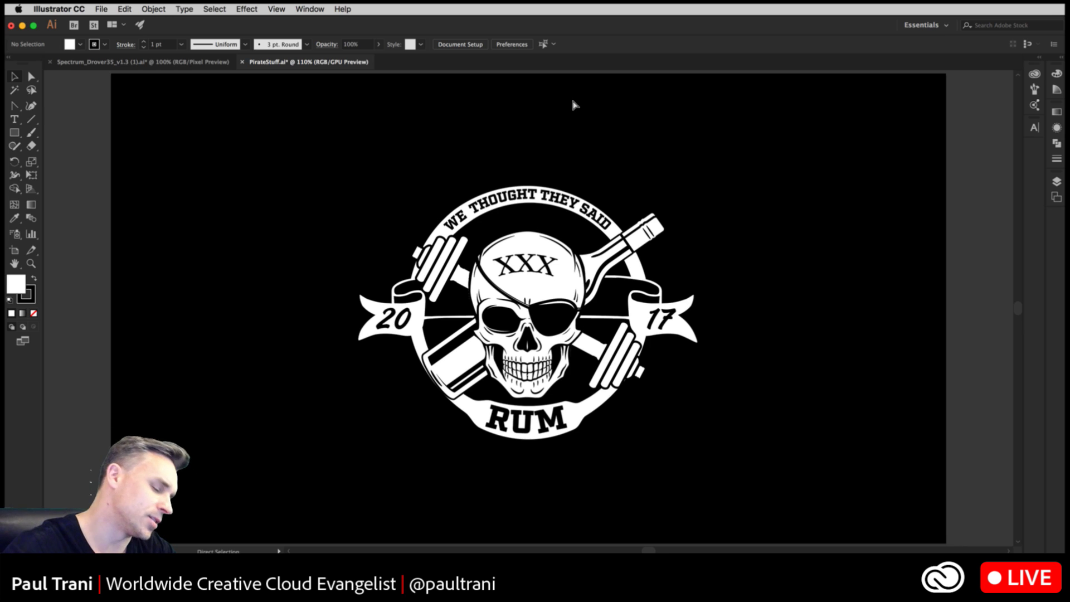
key("super+equal")
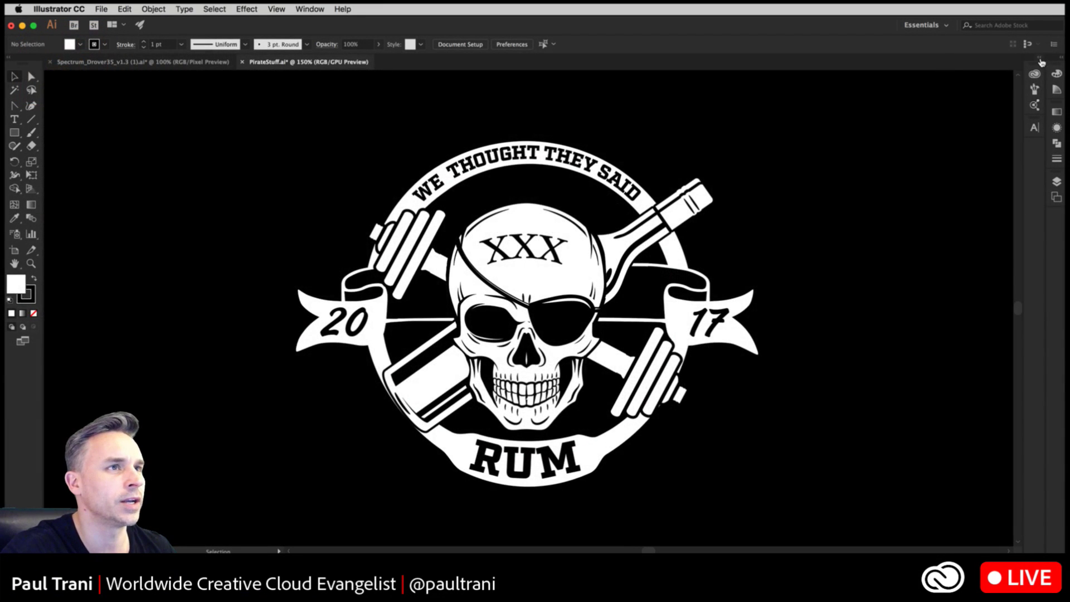
- Expand the collapsed panels and place the "pirate" graphic from the Pirate Stuff library behind the skull emblem
left_click(1039, 57)
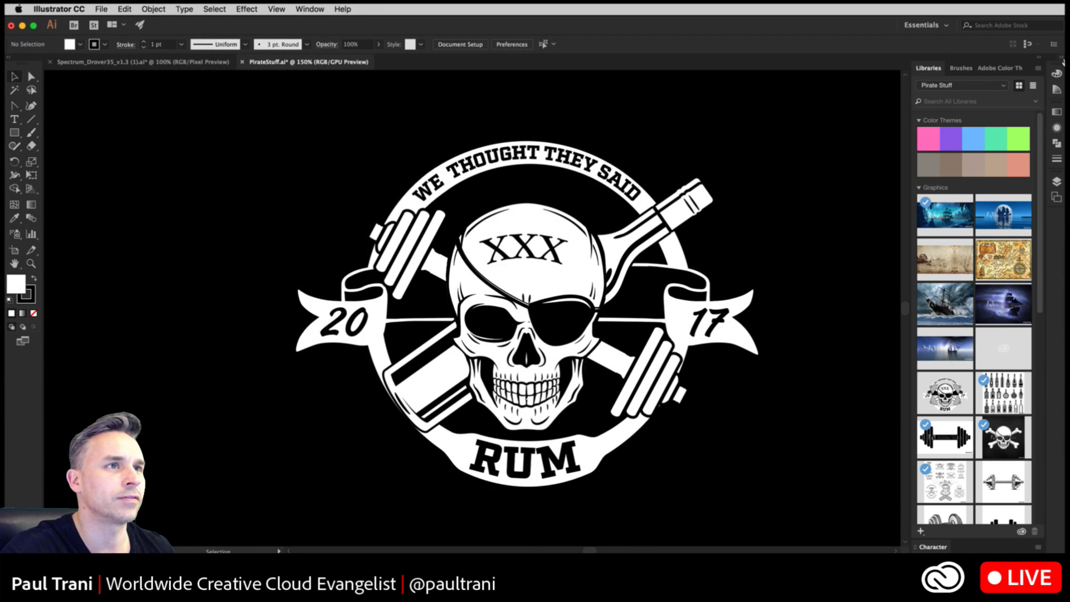
left_click(1052, 59)
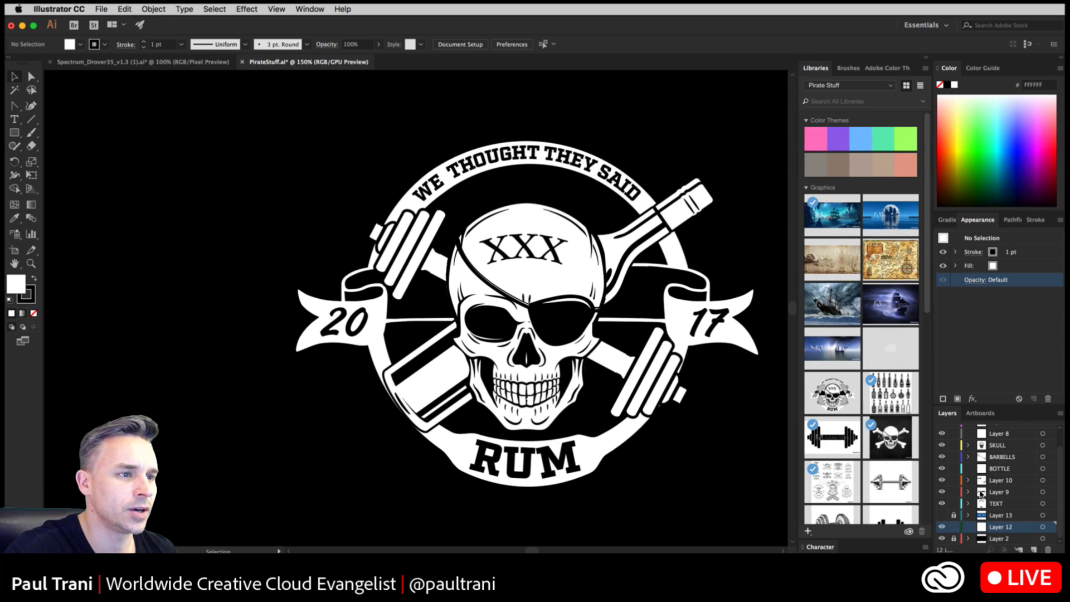
left_click_drag(826, 217, 284, 194)
key("super+minus")
key("super+minus")
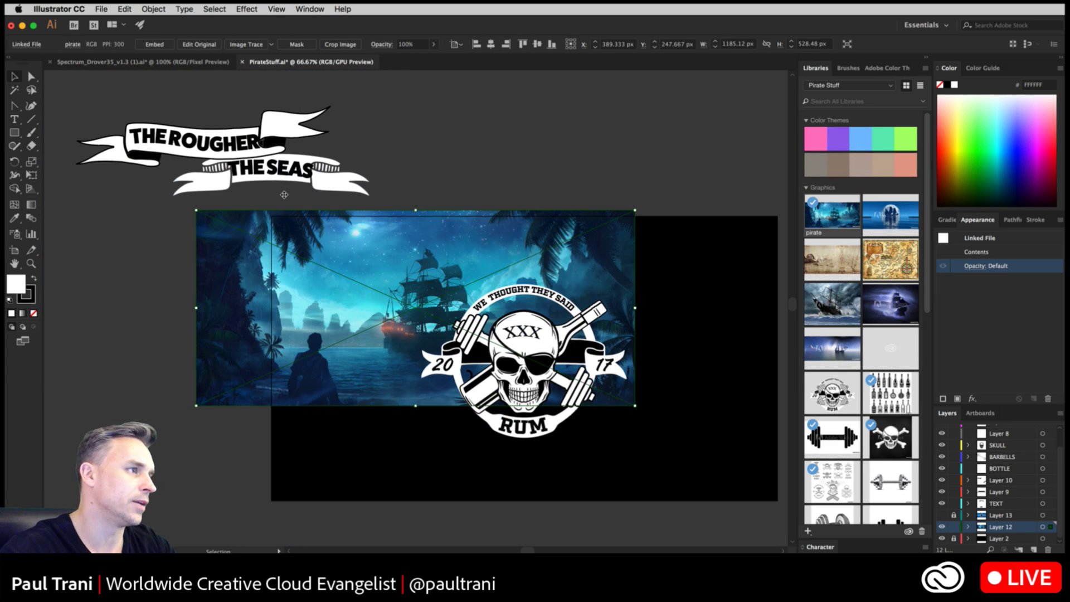
- Scale the placed pirate image proportionally to about 2237 × 998 px and move it lower over the artboard
scroll(284, 194, "down", 3)
scroll(284, 195, "right", 5)
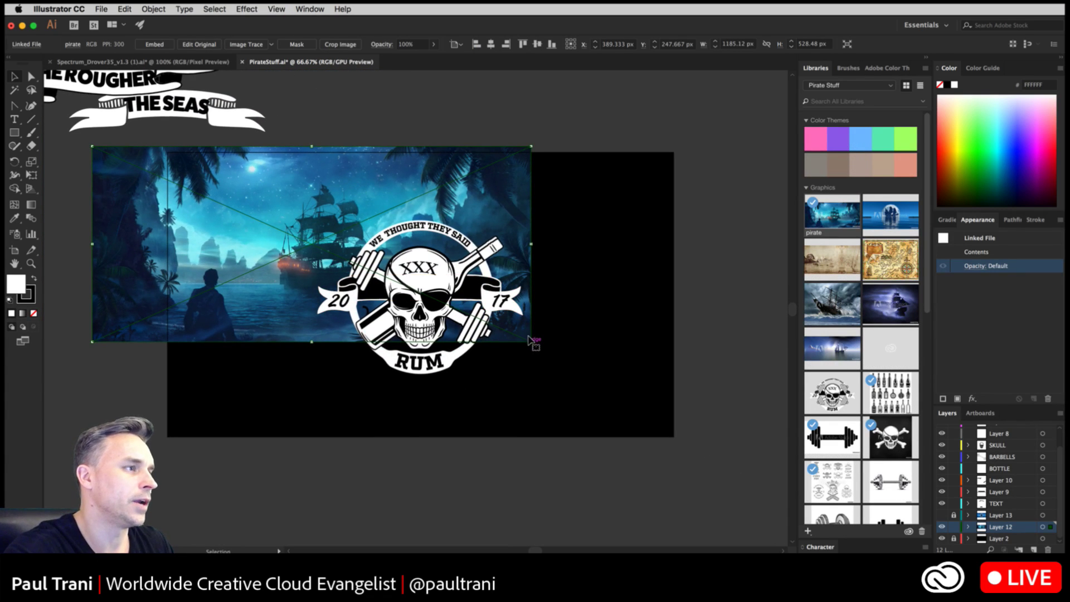
left_click_drag(530, 340, 808, 521)
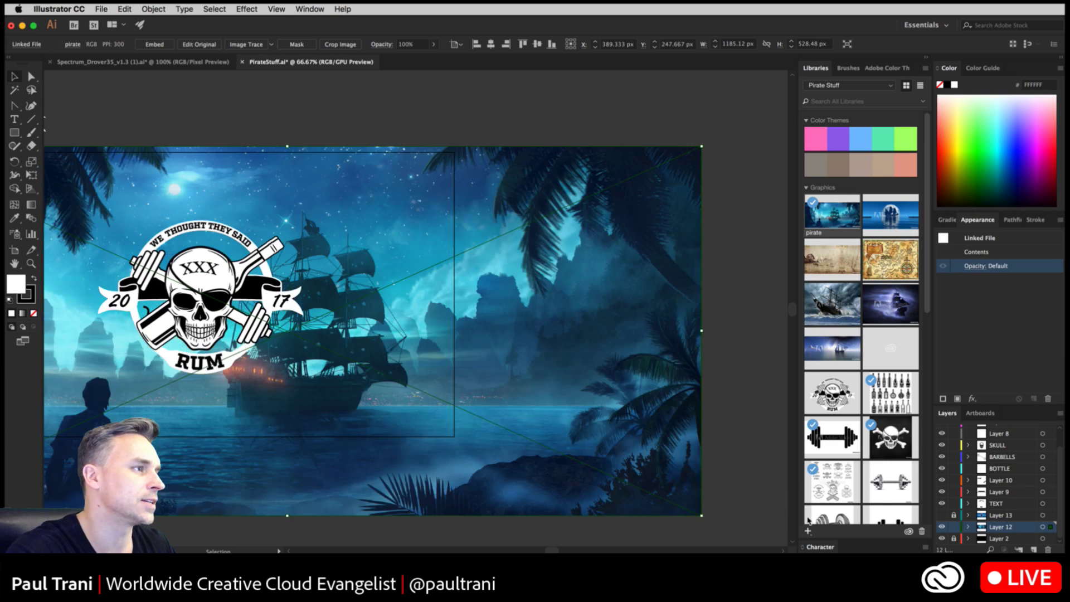
scroll(490, 391, "left", 5)
left_click_drag(490, 391, 399, 391)
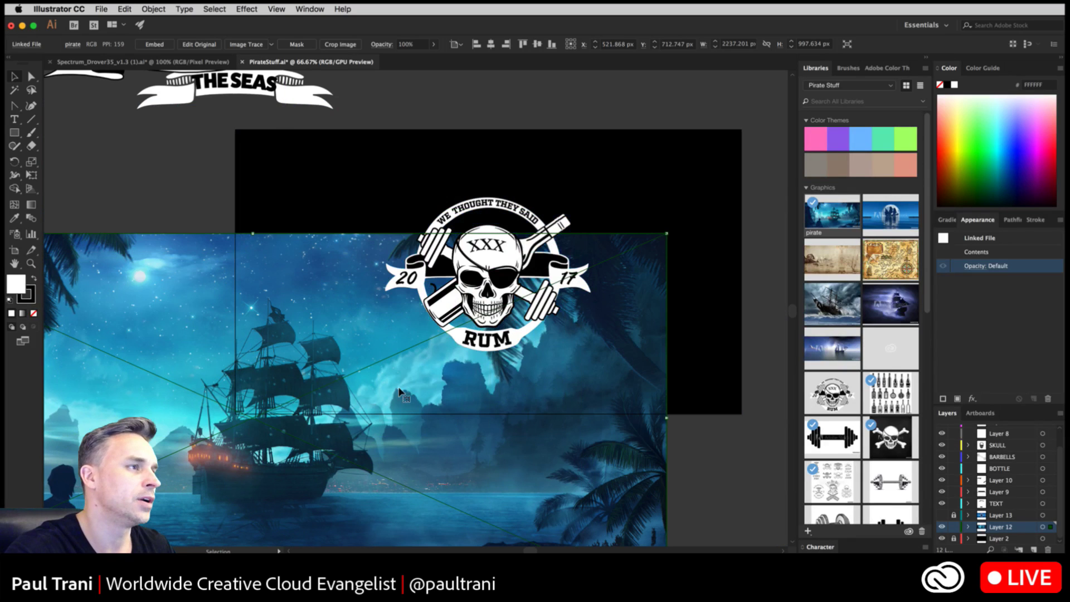
- Enlarge the pirate image to about 2646 × 1180 px and reposition it so it covers the whole artboard
left_click_drag(666, 233, 835, 167)
left_click_drag(255, 331, 395, 212)
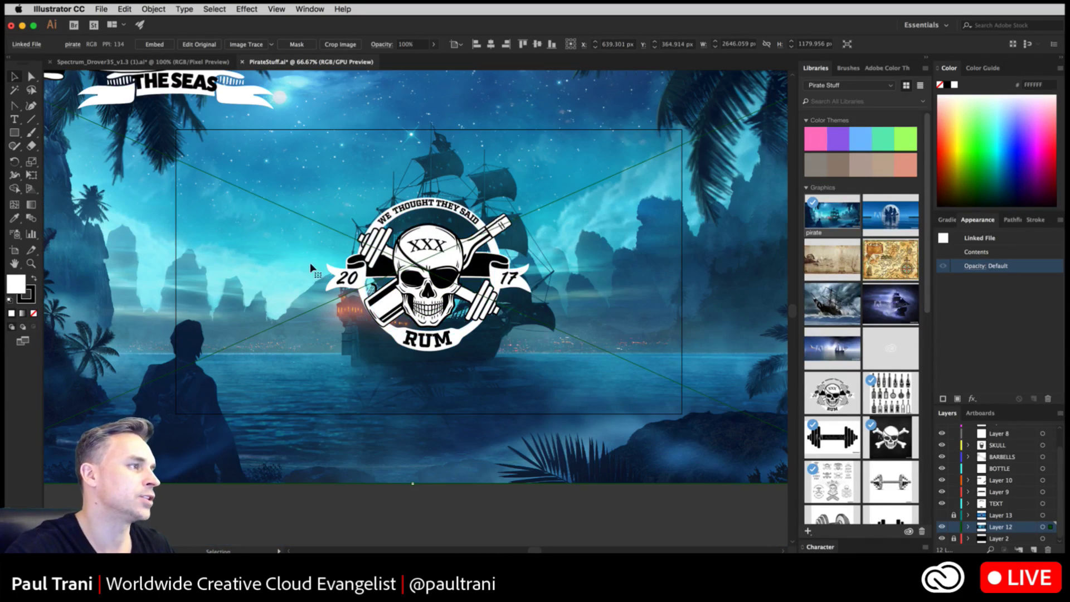
left_click_drag(312, 270, 276, 300)
scroll(652, 214, "up", 2)
scroll(652, 213, "right", 3)
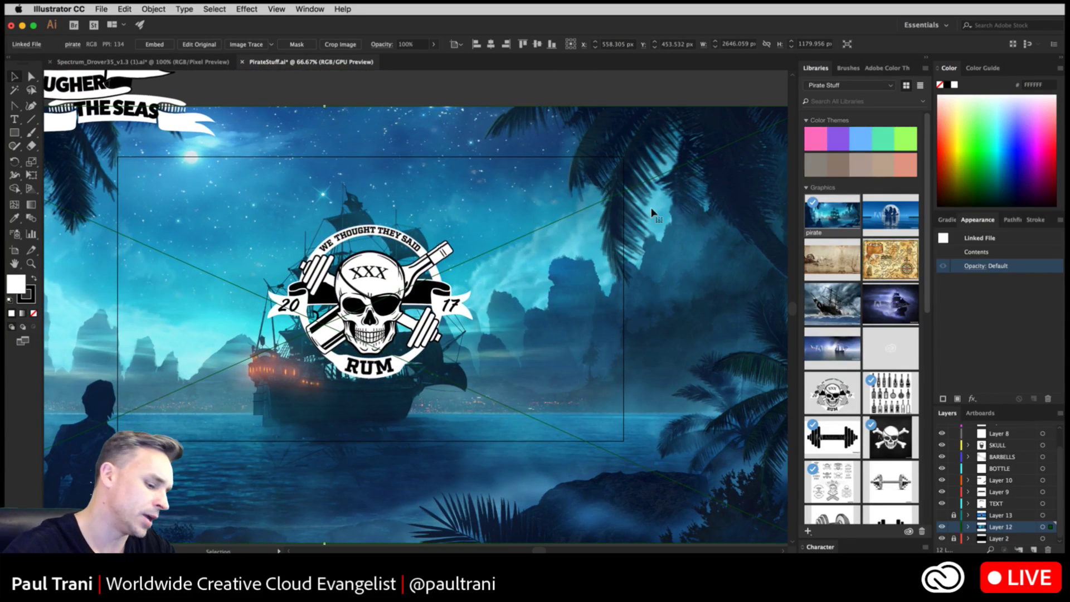
- Enlarge the pirate image to about 2839 × 1266 px and shift it so the ship sits behind the skull emblem
key("super+minus")
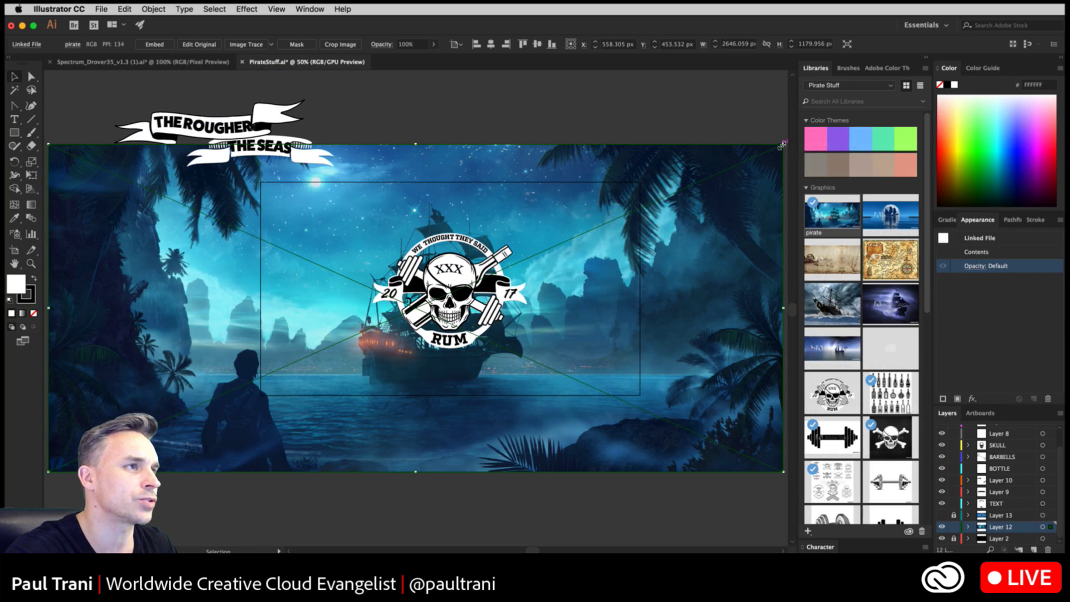
left_click_drag(783, 145, 704, 113)
scroll(413, 262, "left", 4)
scroll(412, 261, "down", 1)
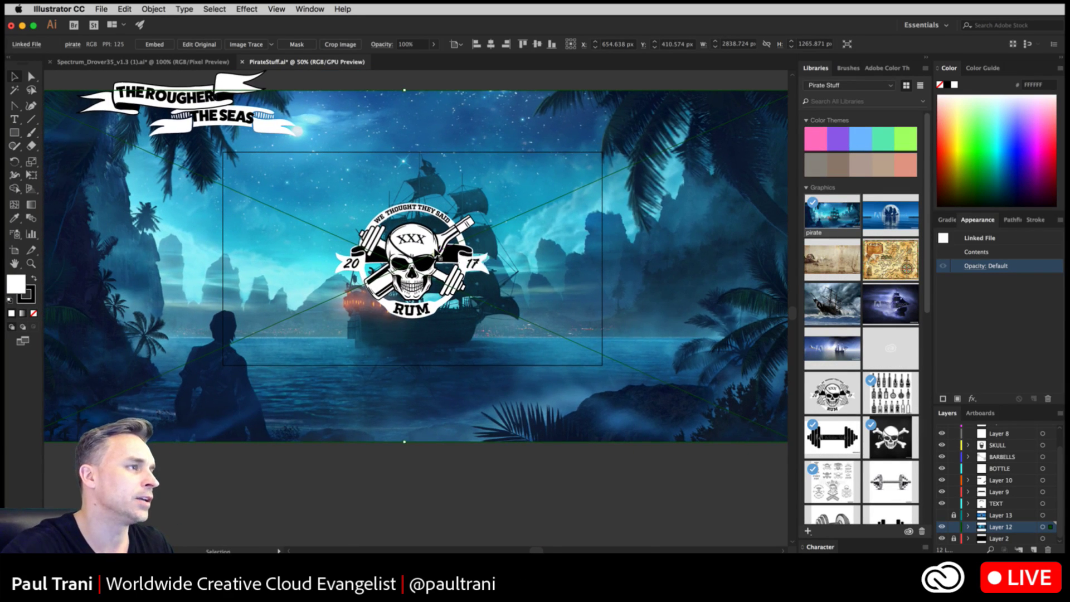
left_click(413, 262)
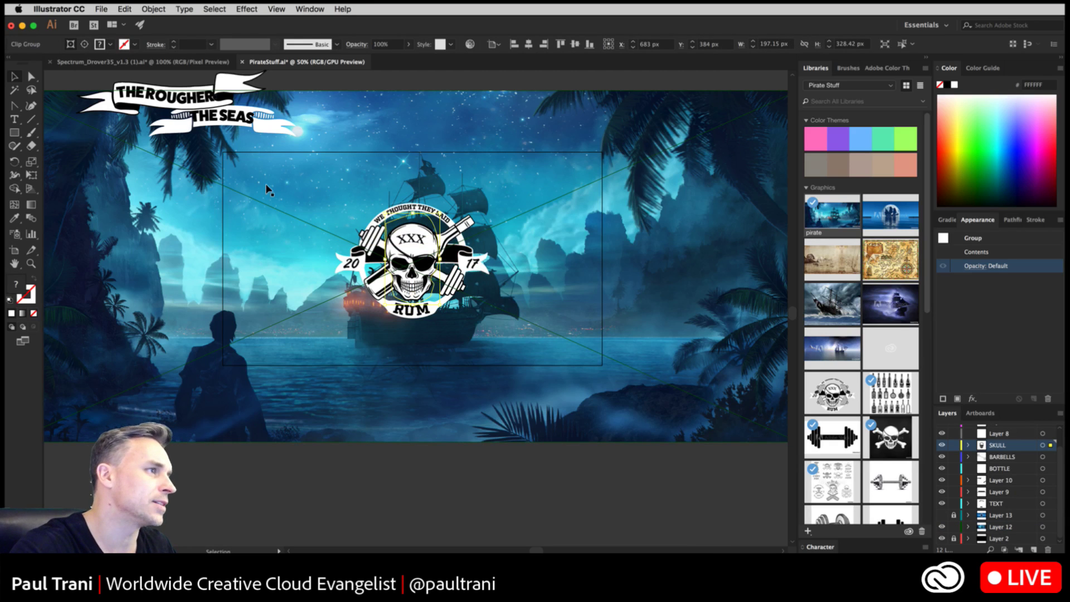
left_click_drag(289, 175, 289, 176)
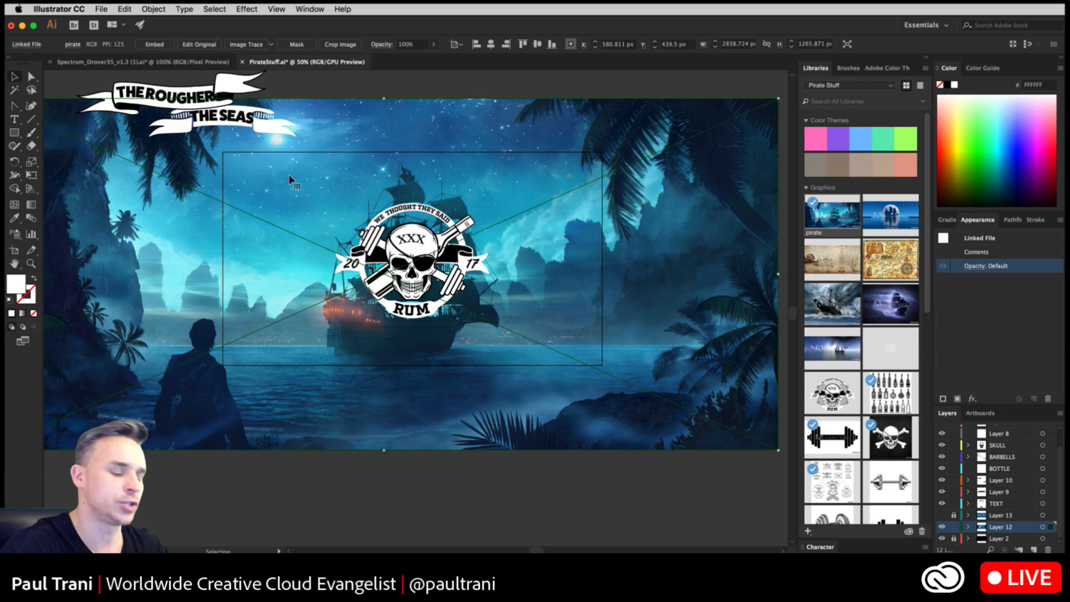
- Crop the linked pirate image to the artboard bounds, about 1366 × 778 px, embedding a copy and keeping 125 PPI
scroll(290, 176, "up", 1)
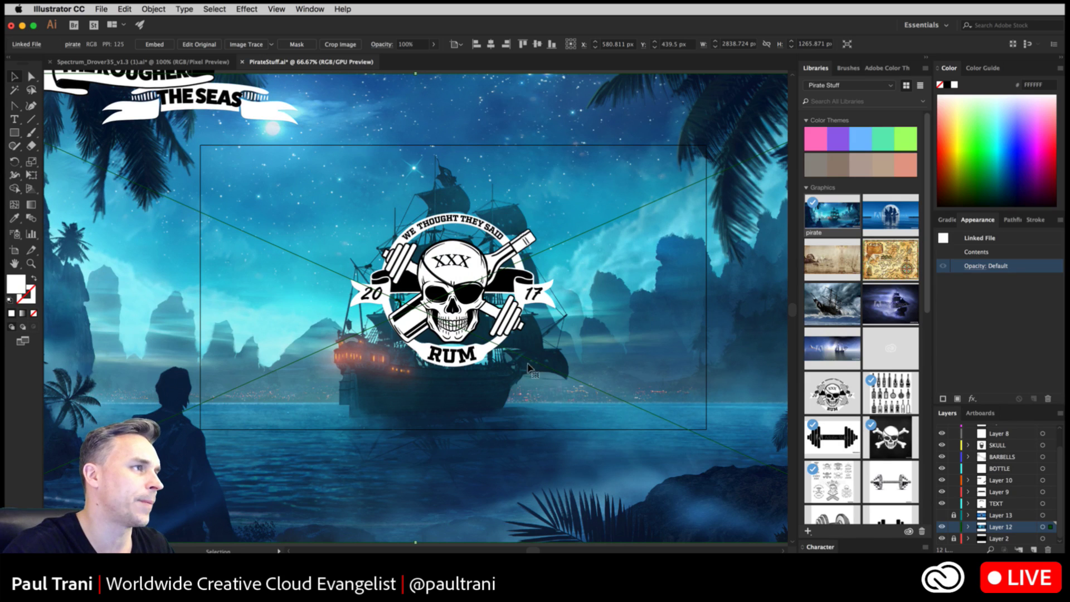
left_click(339, 45)
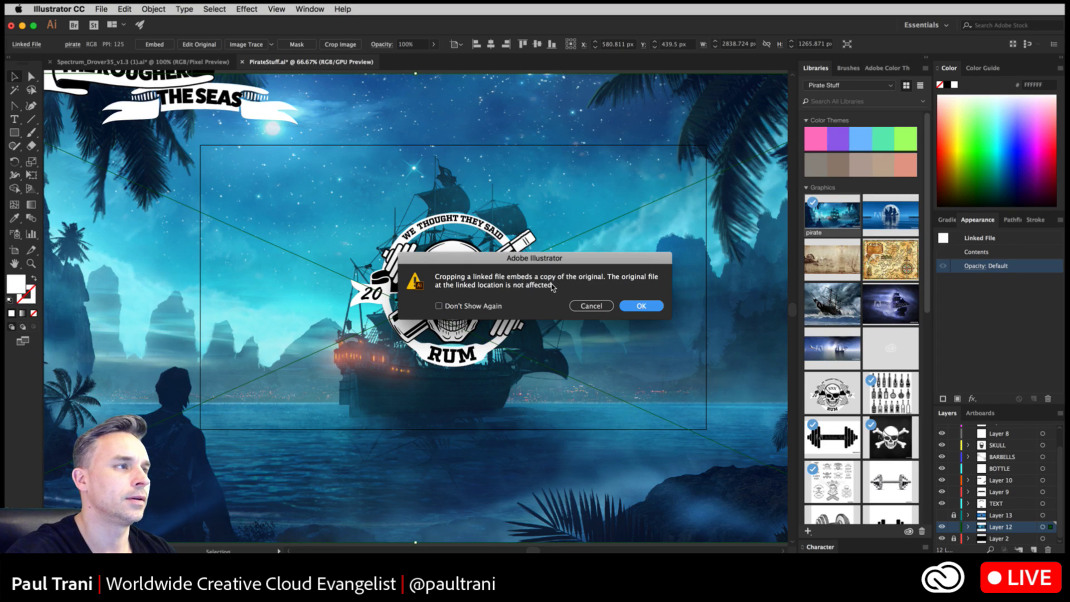
left_click(639, 305)
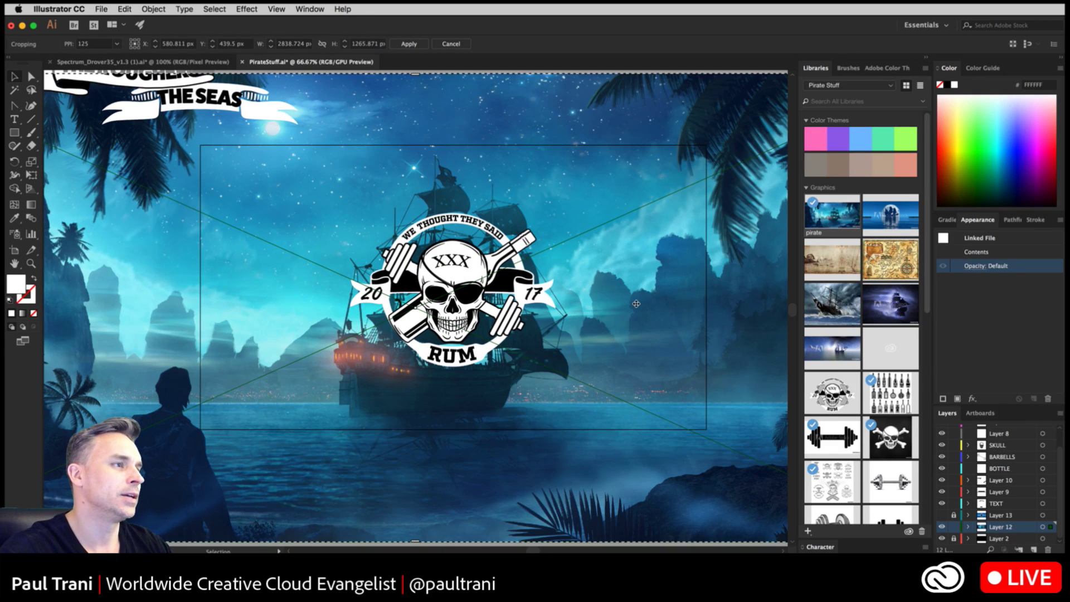
key("super+minus")
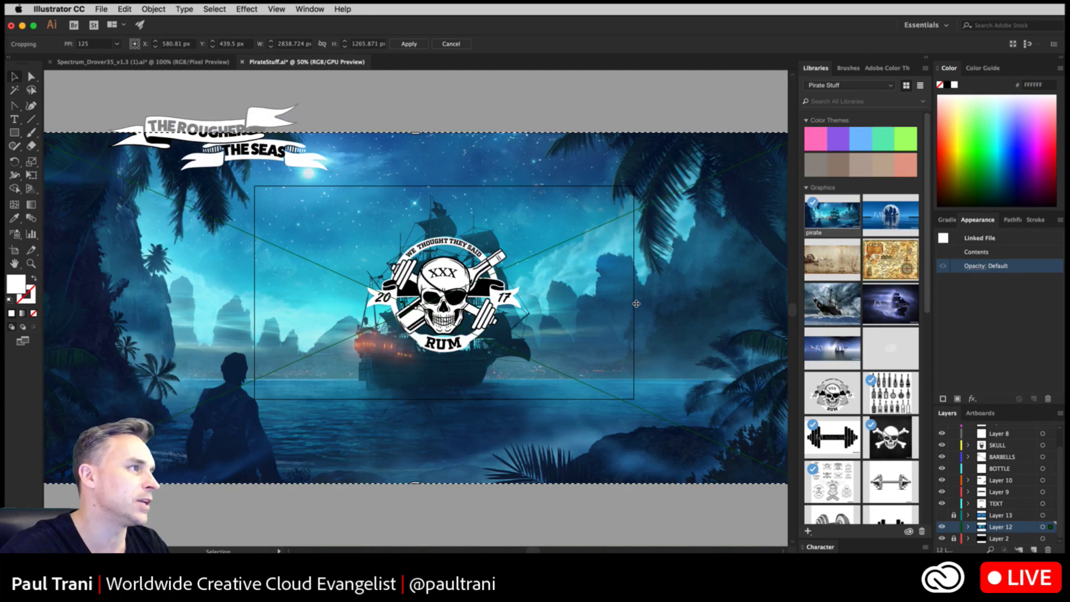
key("super+minus")
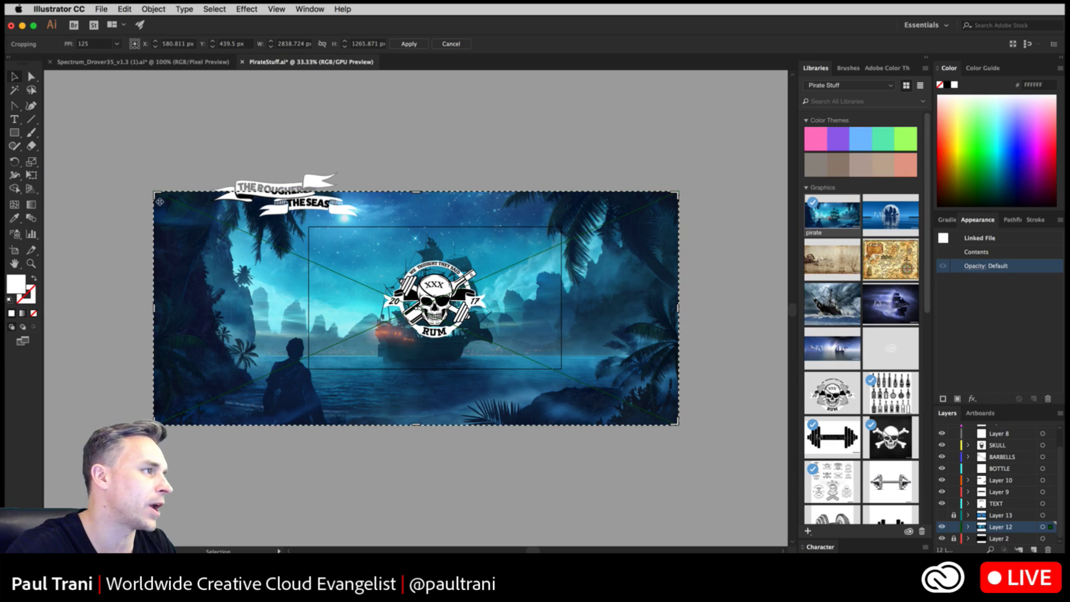
left_click_drag(155, 193, 310, 227)
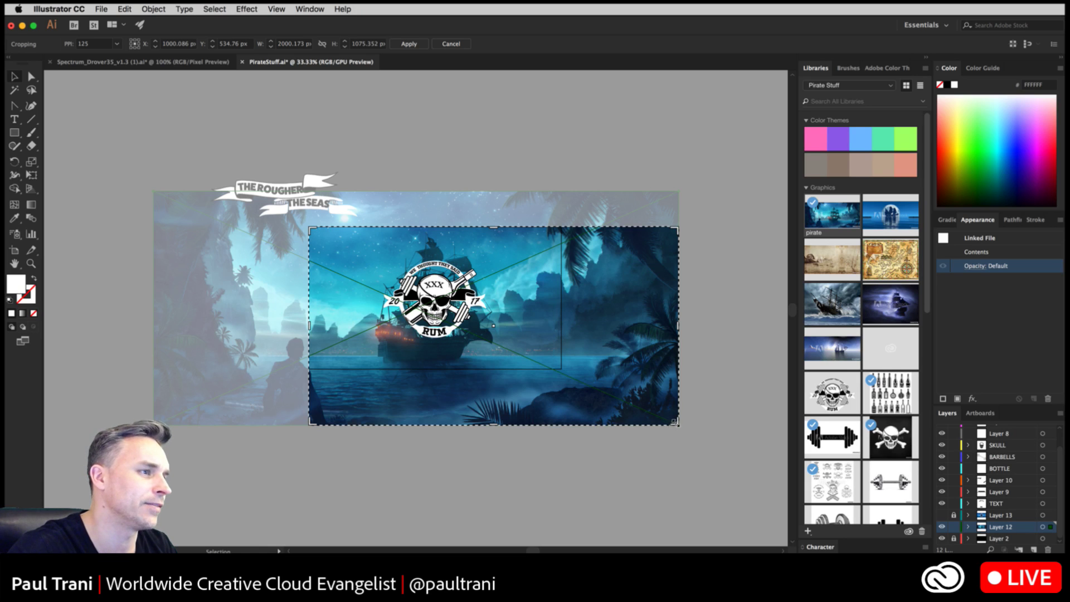
left_click_drag(675, 422, 558, 367)
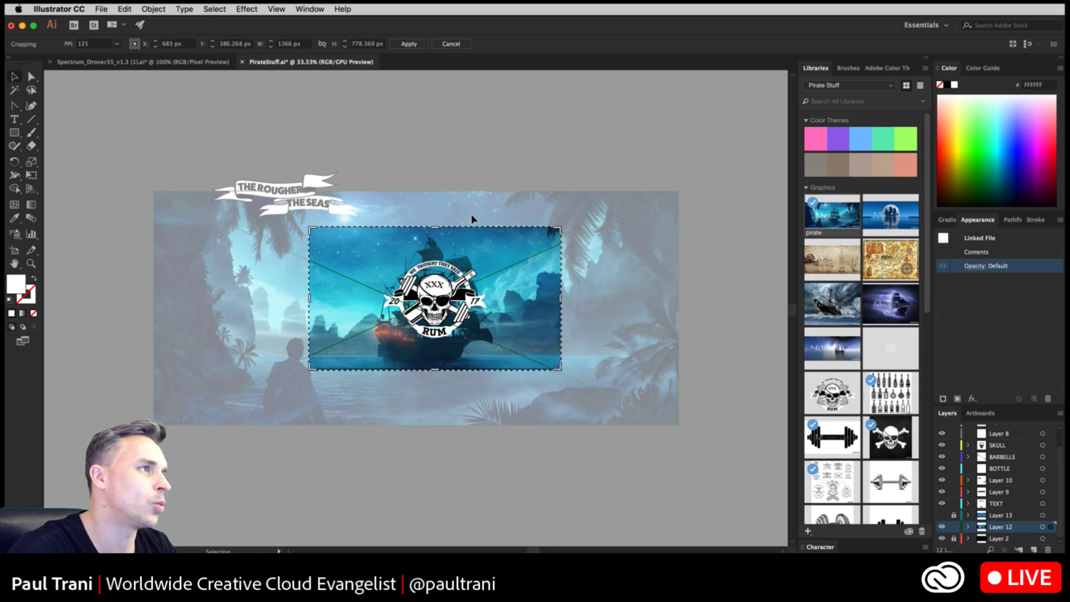
left_click(409, 44)
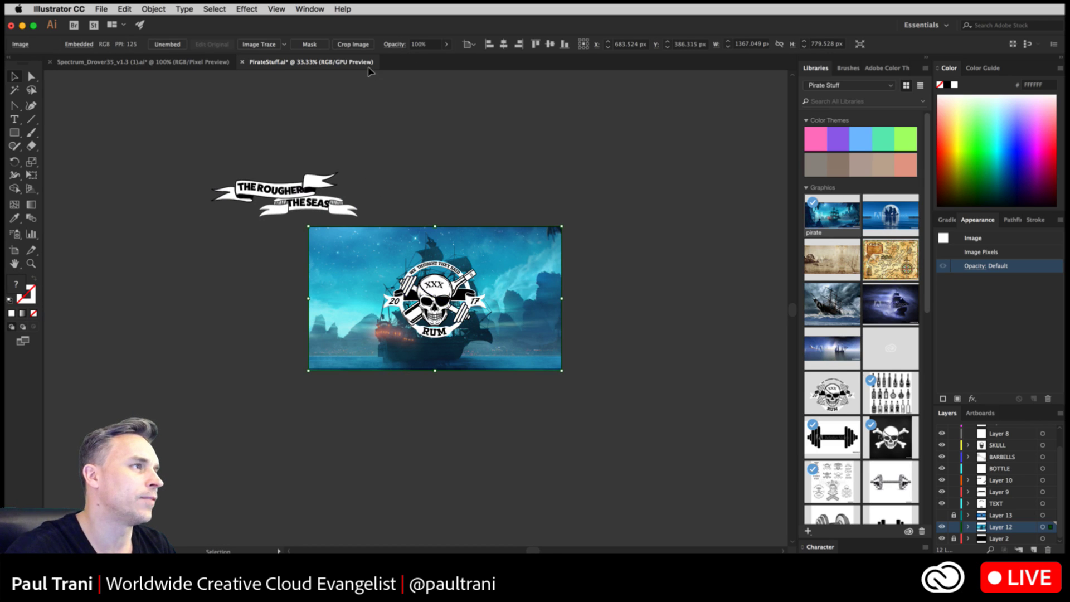
- Re-enter cropping on the embedded pirate image, apply it with the same bounds and deselect the image
left_click(352, 45)
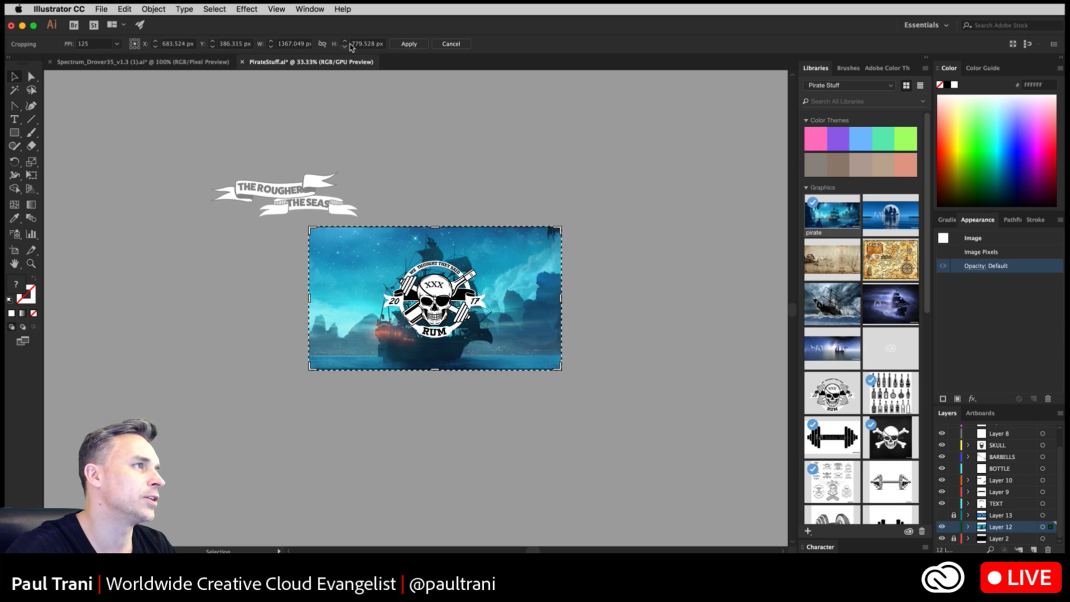
left_click(409, 44)
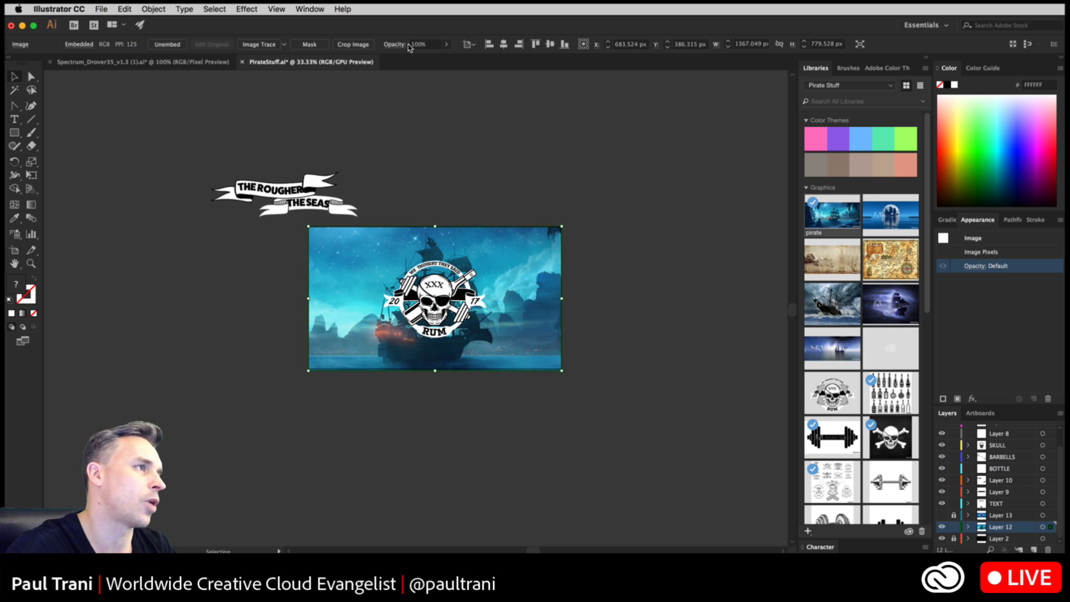
left_click(412, 122)
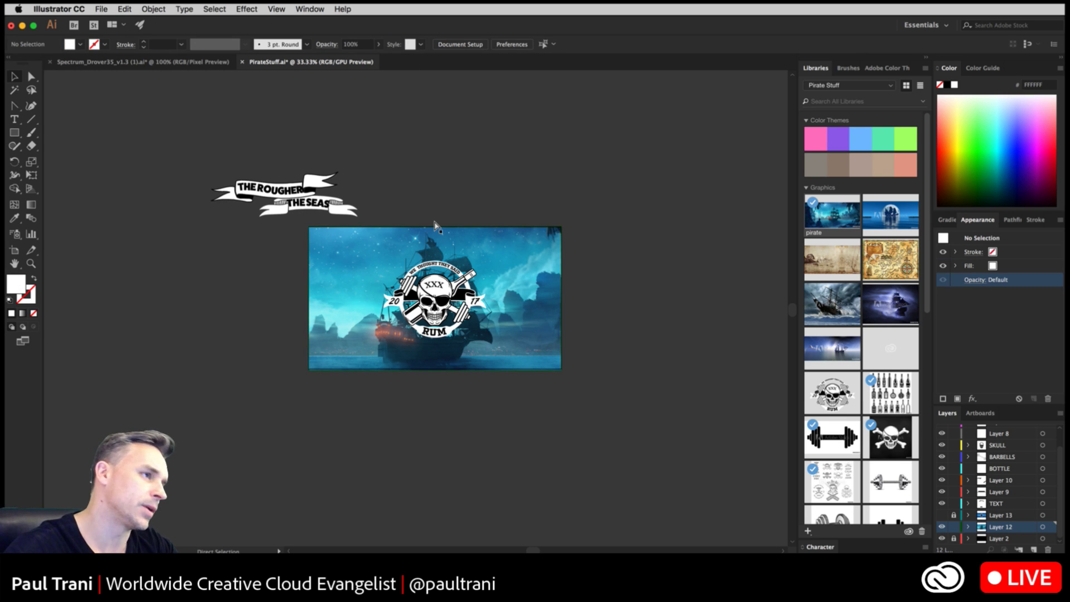
key("super+equal")
key("super+equal")
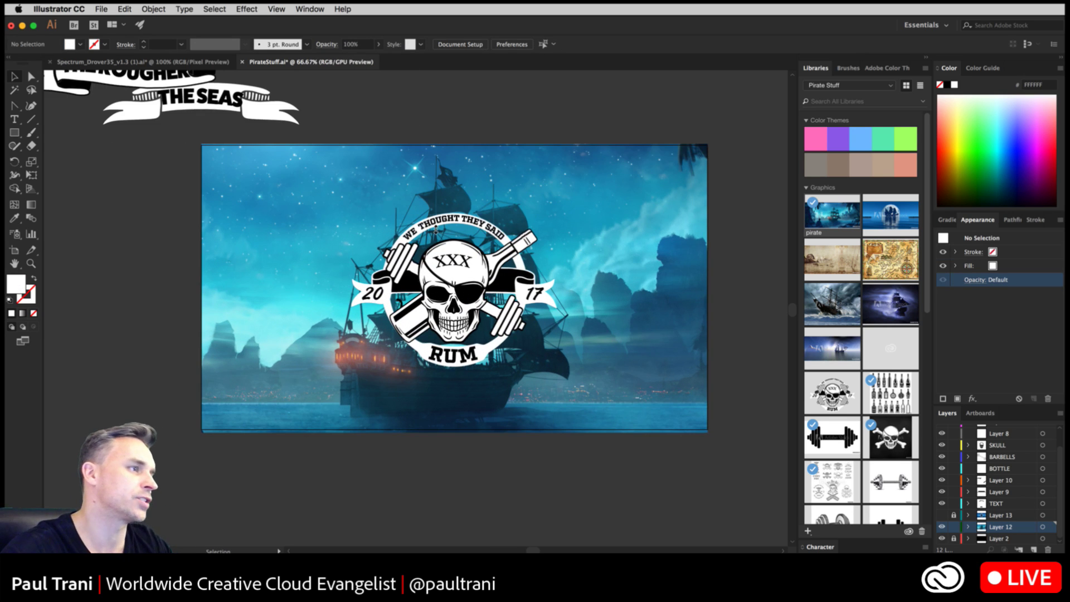
scroll(436, 229, "up", 3)
scroll(436, 229, "right", 3)
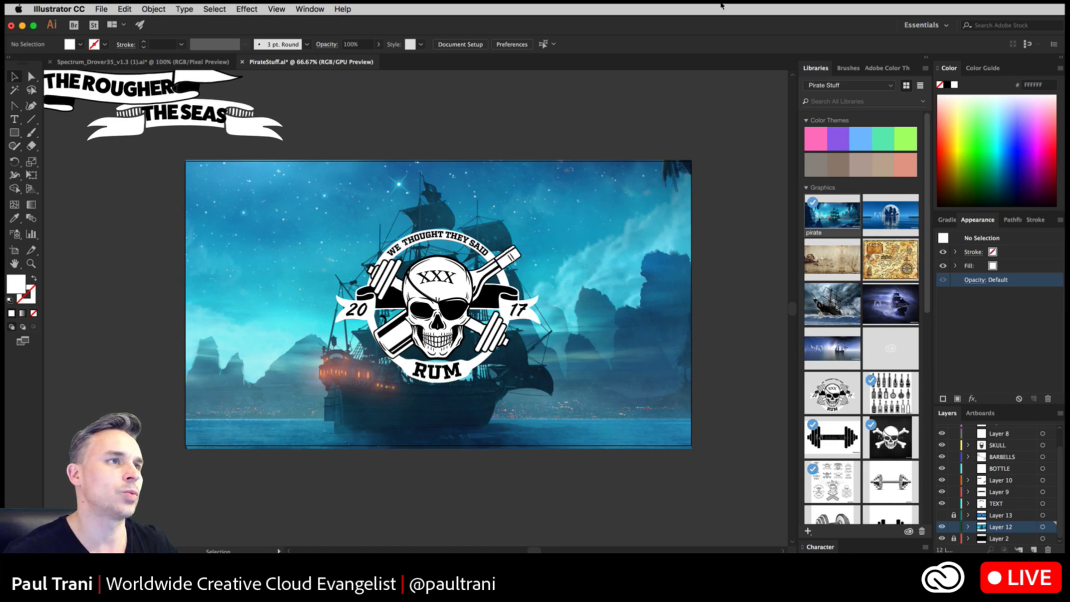
- Show the color wheel for creating a theme, float Adobe Color Themes over the canvas and make it taller
left_click(872, 70)
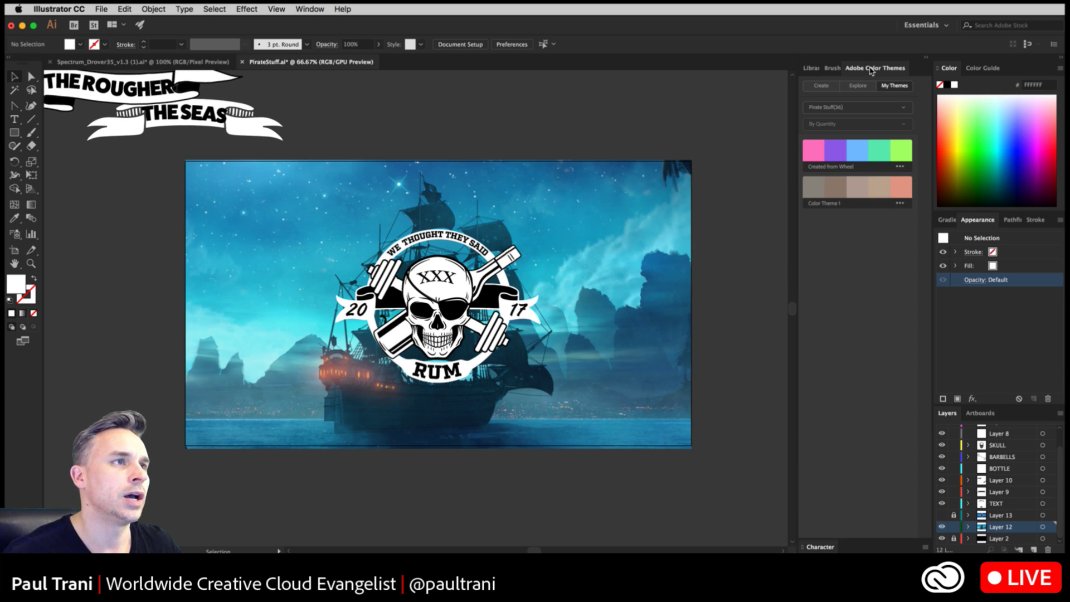
left_click(822, 88)
mouse_move(872, 69)
left_mouse_down()
mouse_move(617, 107)
mouse_move(617, 94)
left_mouse_up()
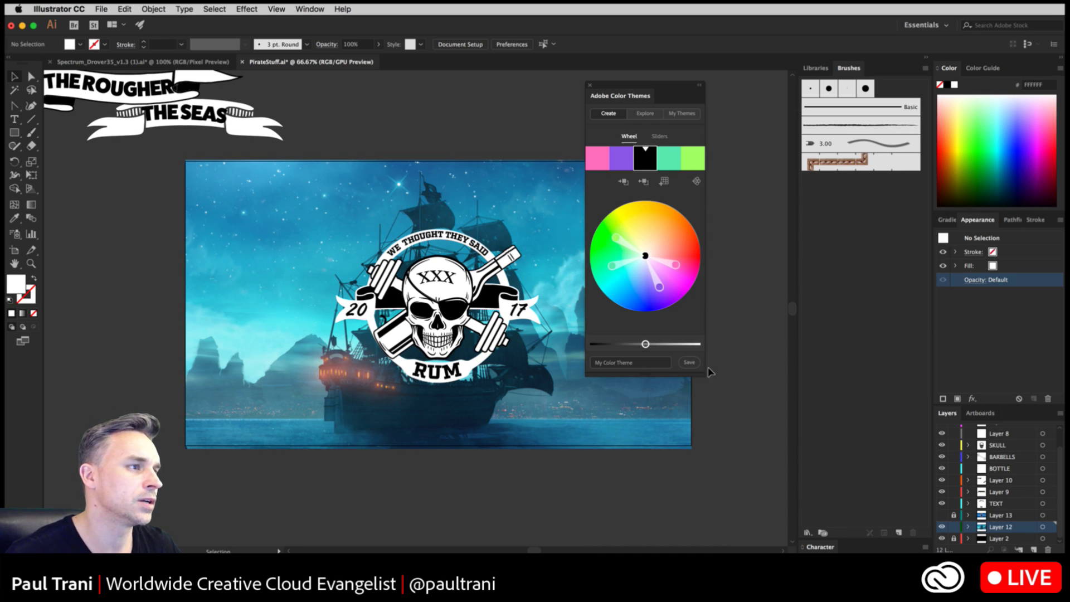
left_click_drag(700, 376, 701, 427)
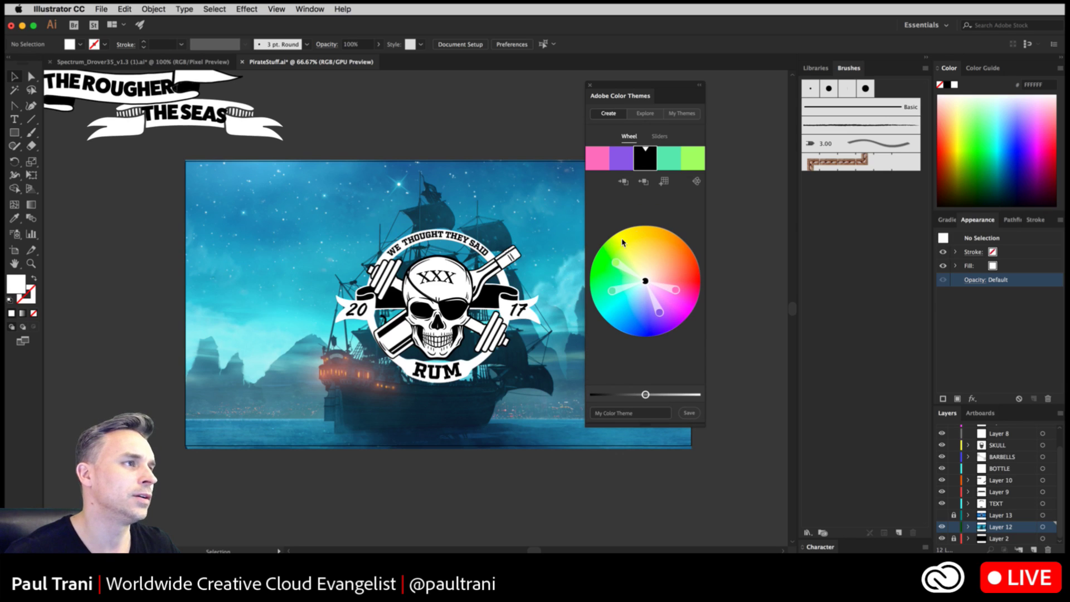
- Adjust the custom theme on the color wheel, changing the green to yellow, the purple to blue and the pink to red
left_click_drag(614, 296, 630, 254)
left_click_drag(656, 315, 645, 323)
left_click_drag(645, 281, 687, 279)
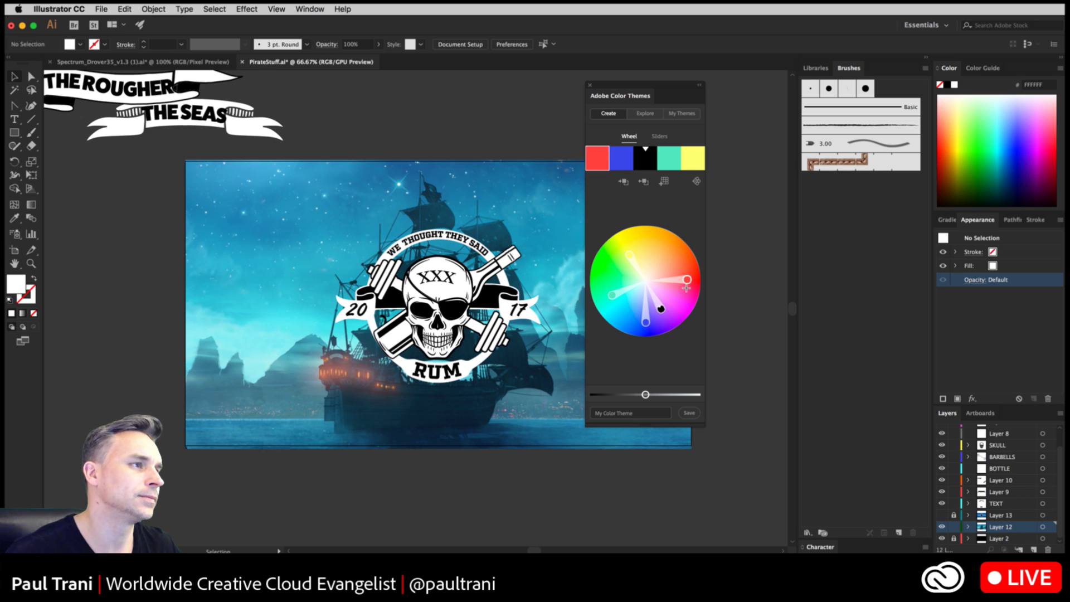
mouse_move(661, 315)
left_mouse_down()
mouse_move(677, 310)
mouse_move(670, 318)
left_mouse_up()
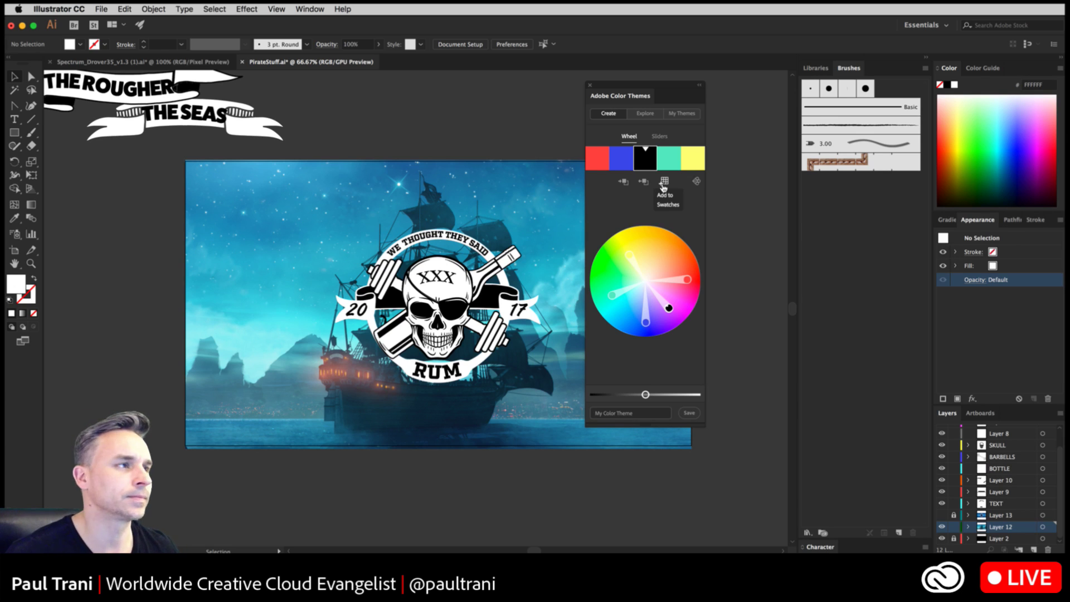
- Set the theme's black as the active fill, and shift its blue to a lighter blue of RGB 80, 149, 232
left_click(622, 185)
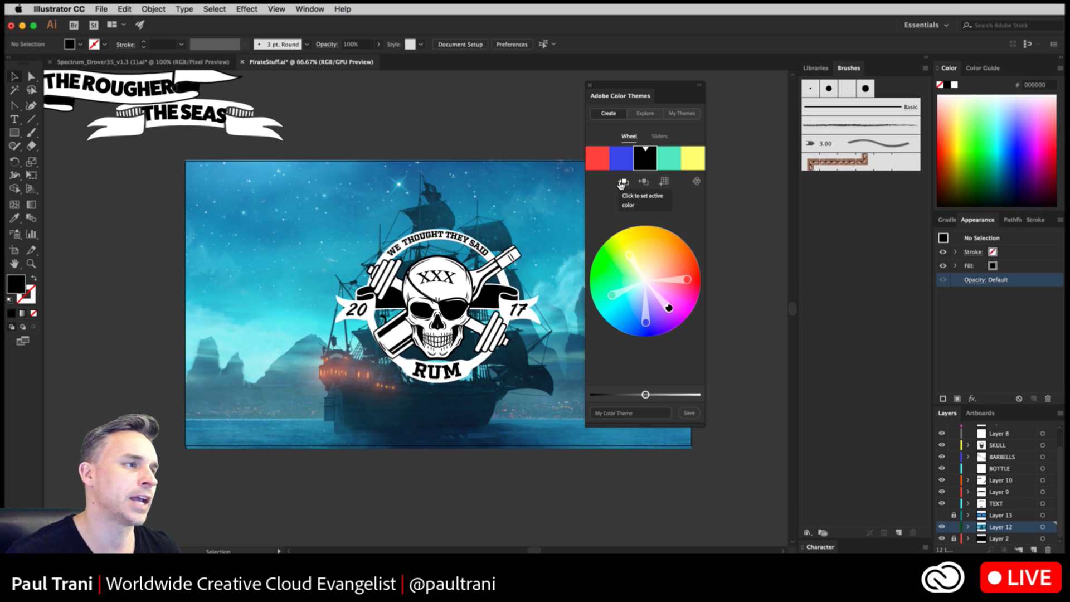
left_click(644, 323)
left_click_drag(644, 328, 631, 314)
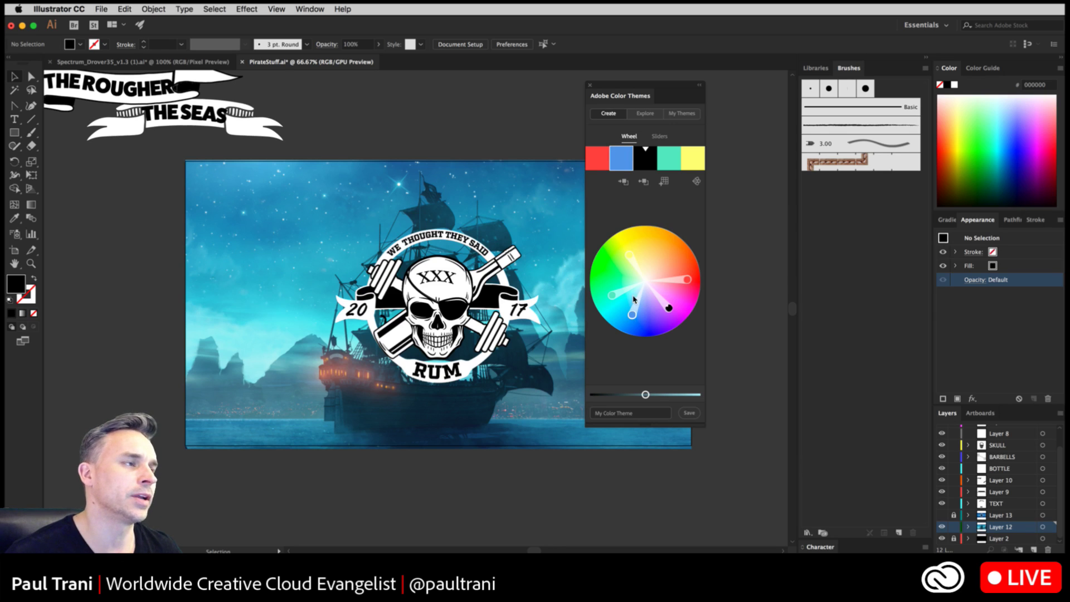
left_click(658, 140)
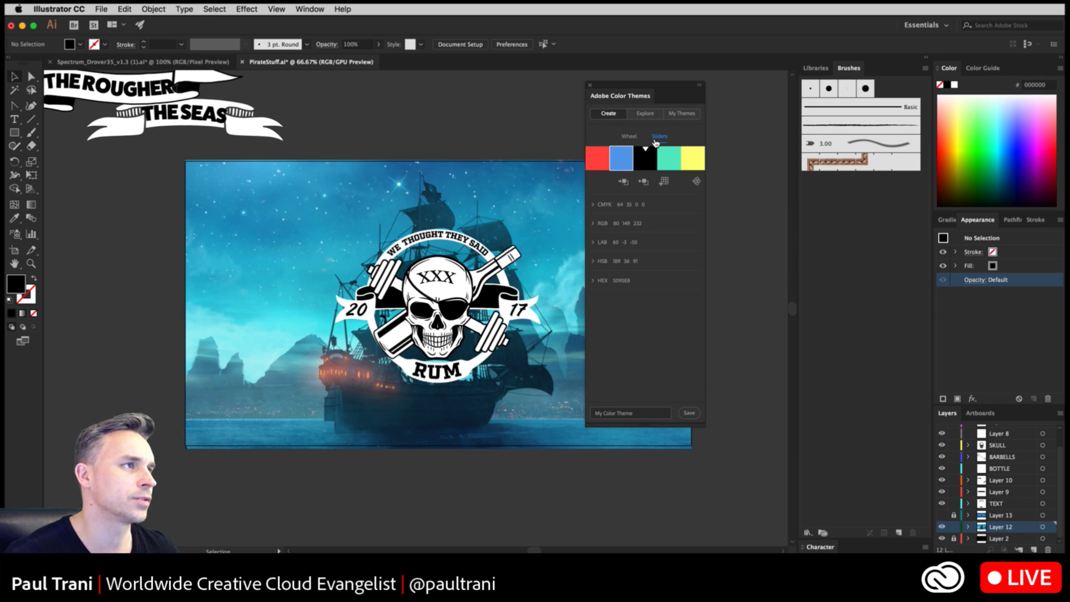
left_click(633, 138)
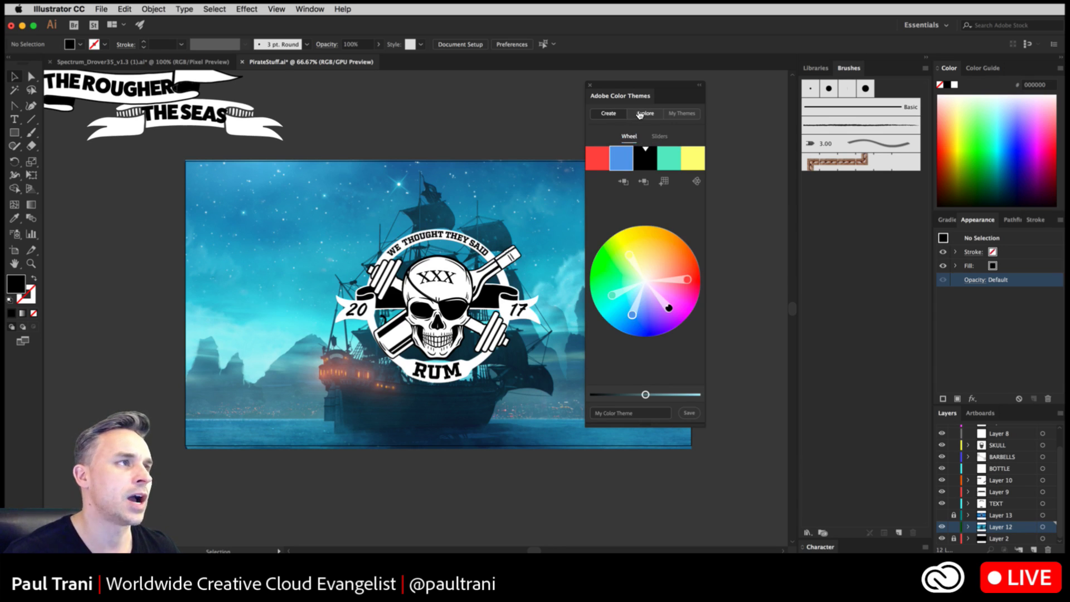
- Explore the public color themes, set the fill to green from Color Theme 1 and add a new layer above Layer 12
left_click(640, 112)
left_click(631, 184)
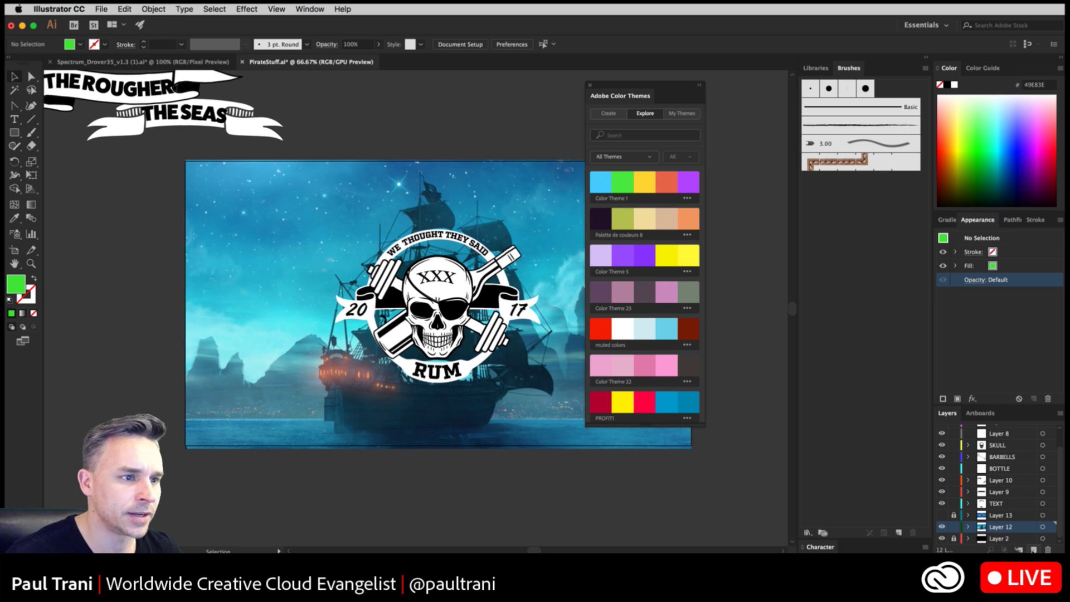
left_click(1033, 549)
- Draw a rectangle about 1092 × 531 px behind the emblem and recolor it orange-red and finally purple from Color Theme 1
left_click(15, 133)
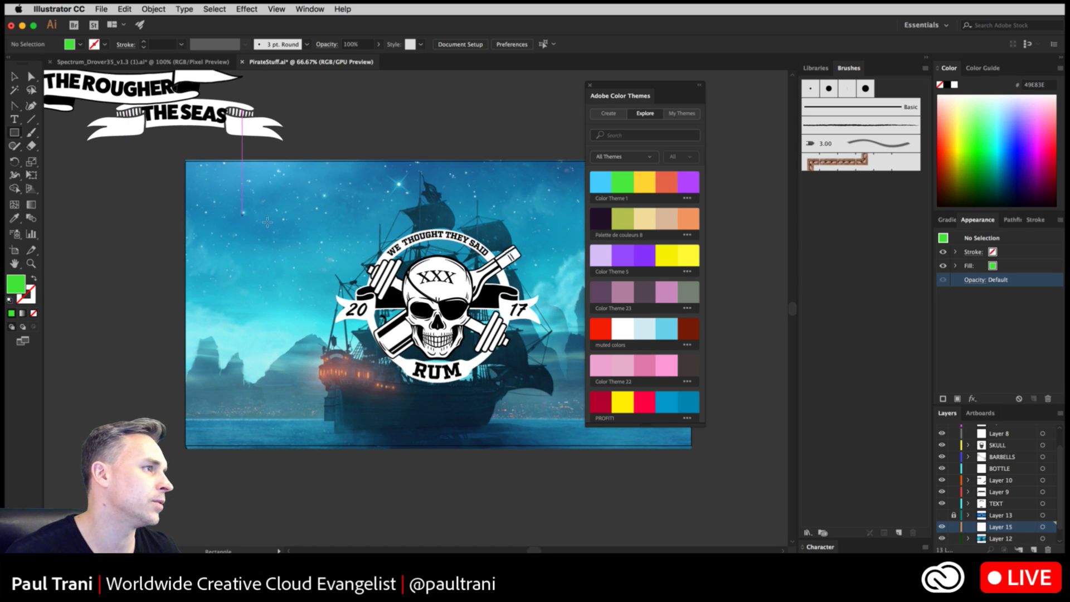
left_click_drag(234, 207, 639, 403)
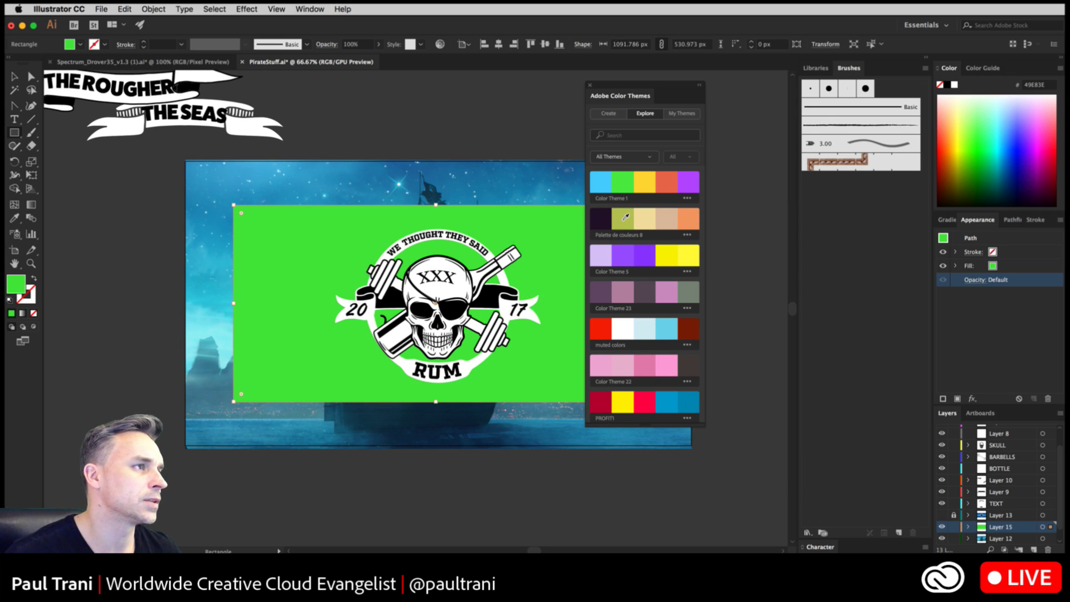
left_click(664, 182)
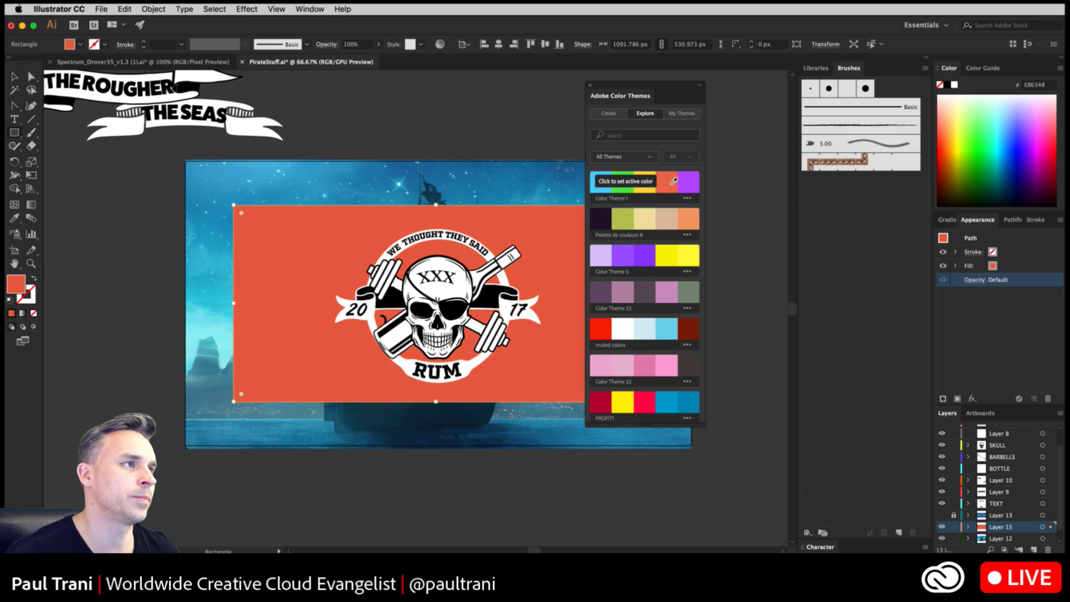
left_click(681, 181)
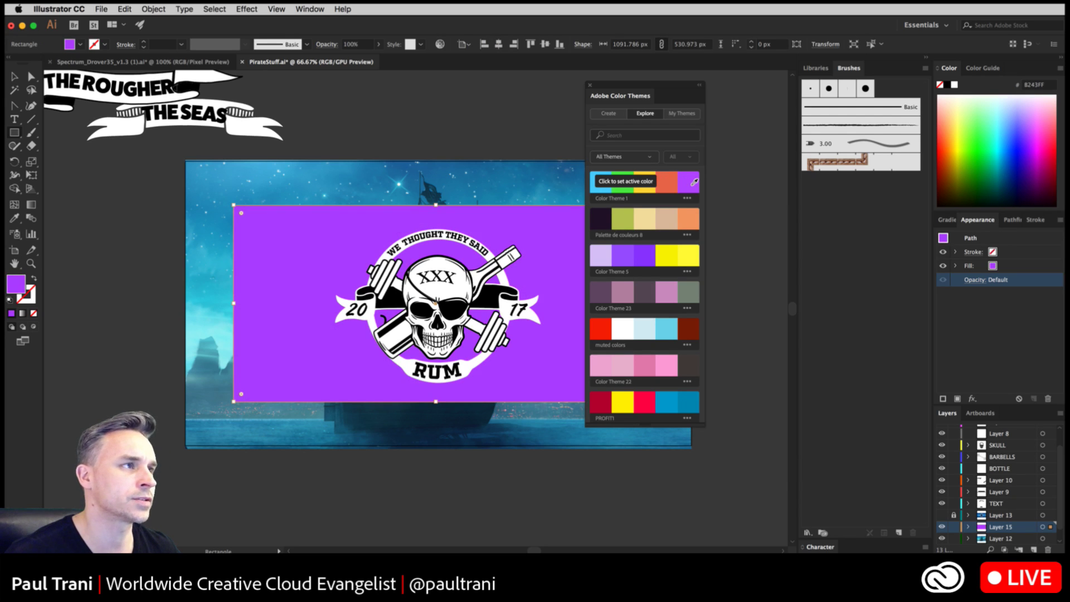
- Show the saved color themes from all libraries and lengthen Adobe Color Themes to list more of them
left_click(676, 119)
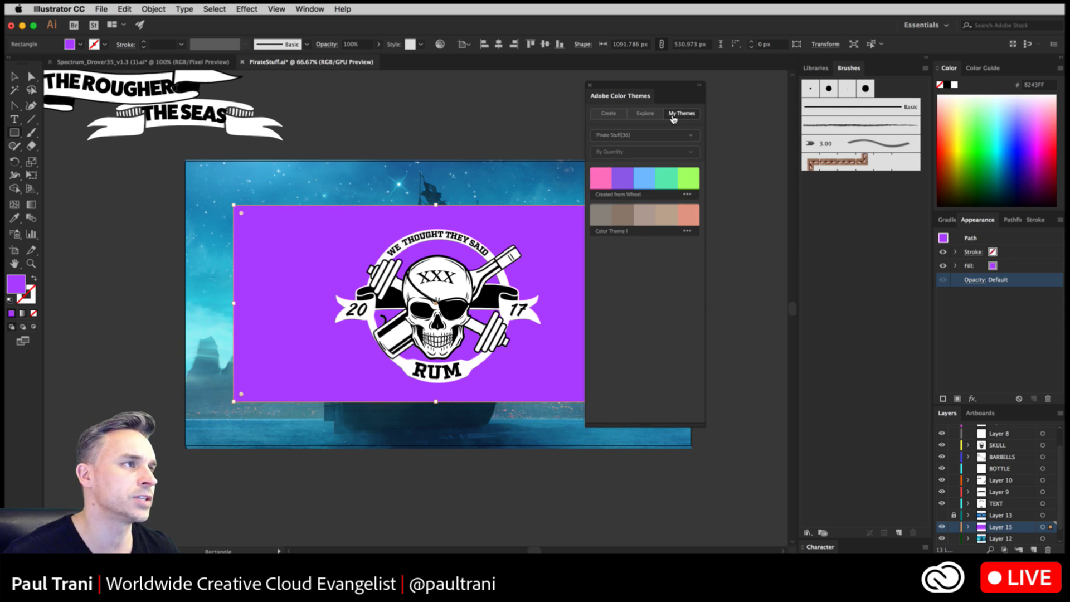
left_click(625, 136)
left_click(624, 148)
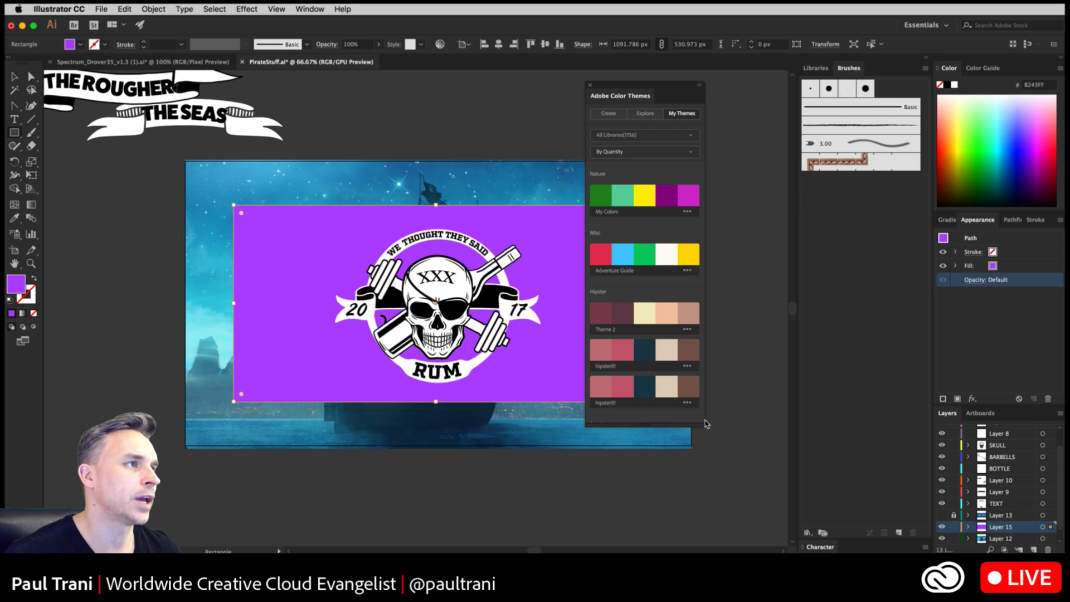
left_click_drag(703, 426, 684, 533)
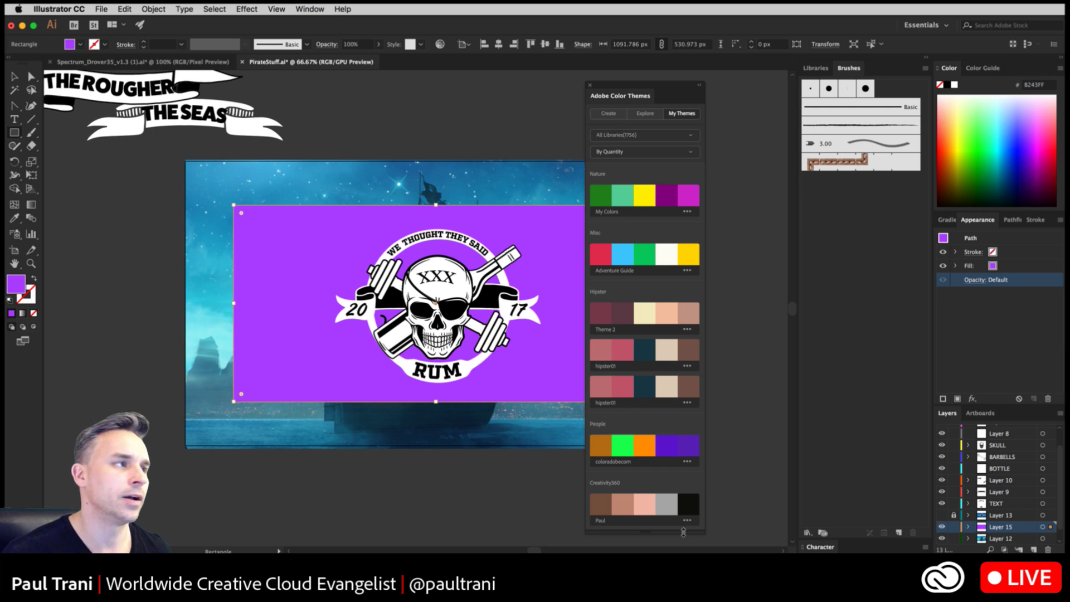
- View the artboard's properties, return to object selection and move Adobe Color Themes clear of the purple rectangle
left_click(14, 253)
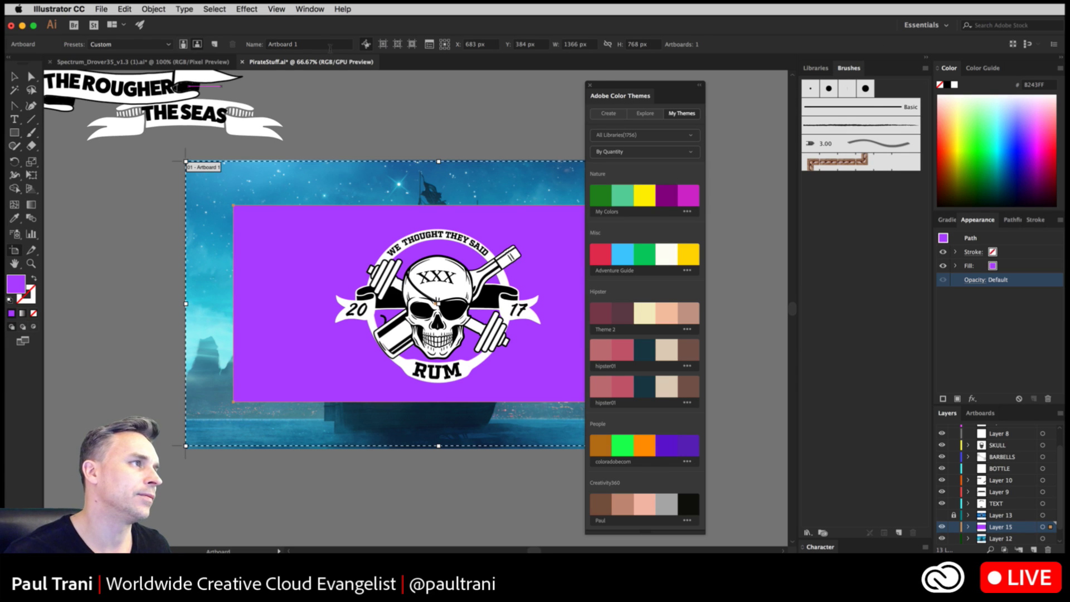
left_click(15, 82)
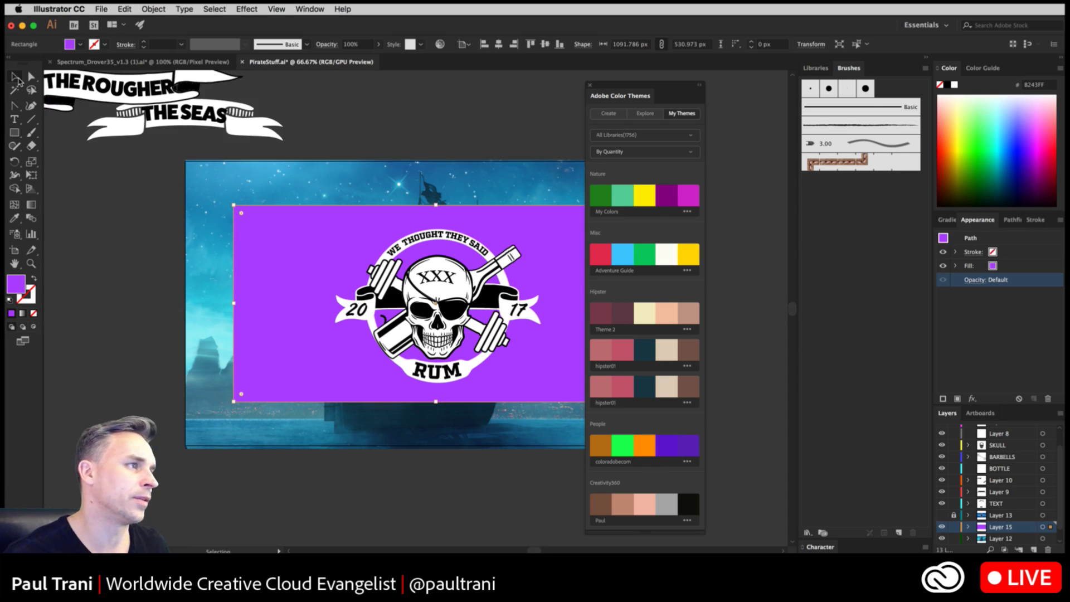
left_click_drag(636, 86, 690, 83)
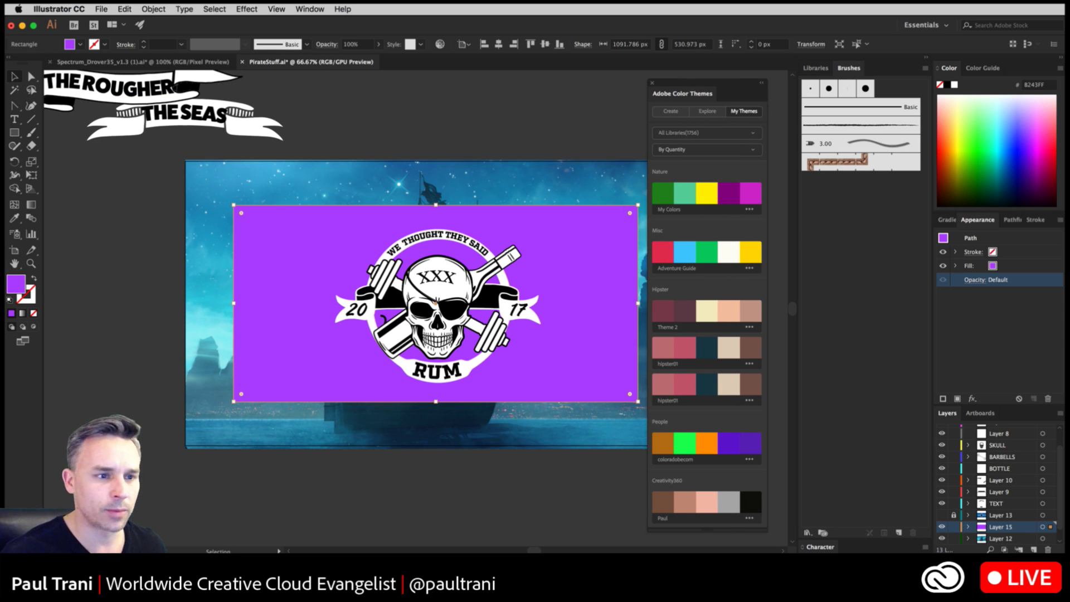
key("super+Tab")
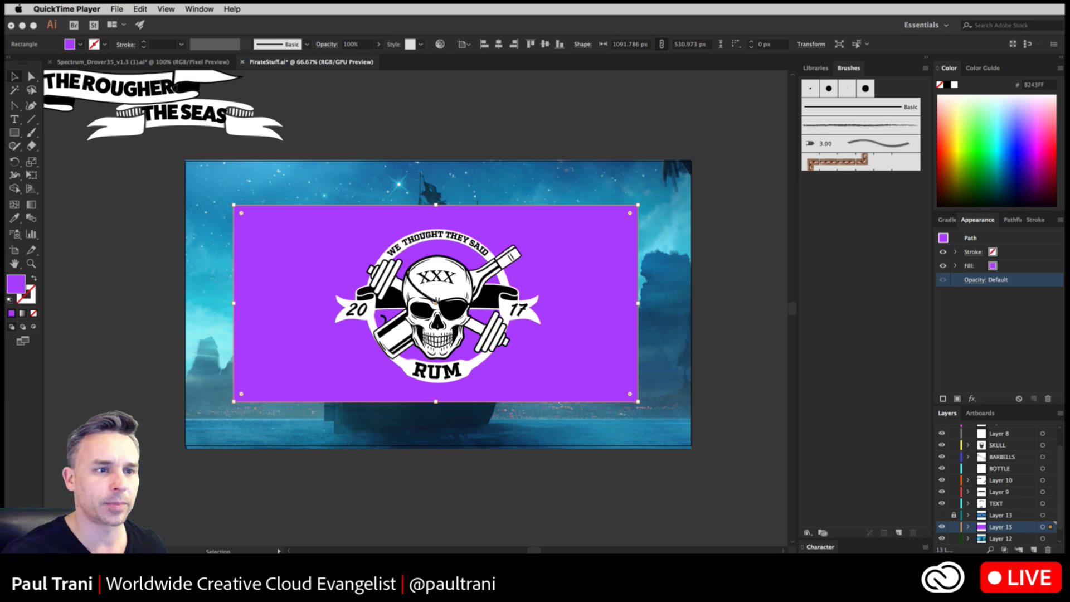
left_click(691, 155)
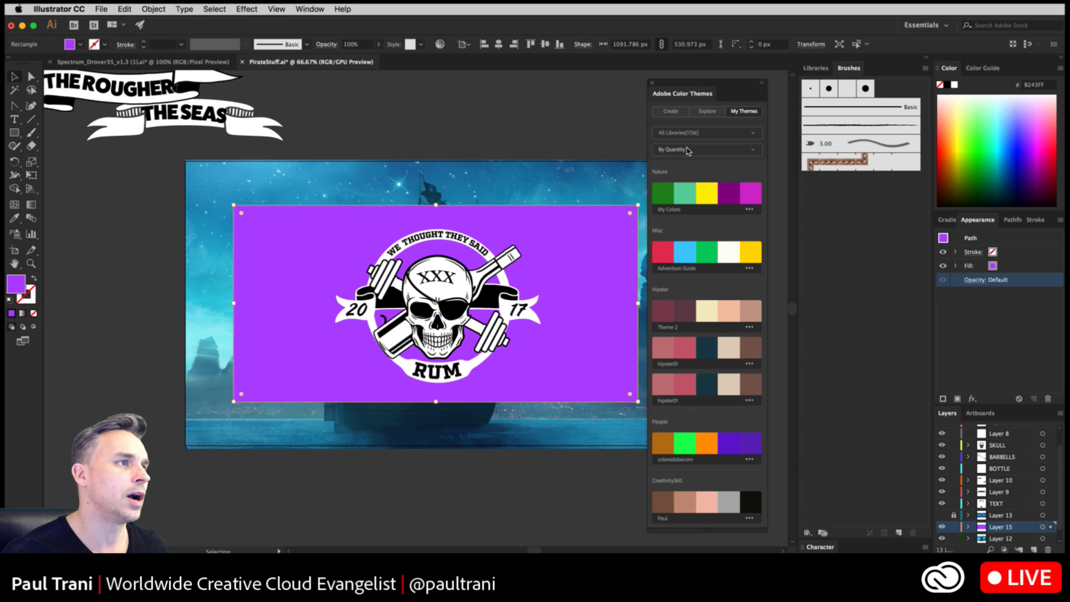
- Dock Adobe Color Themes in the same group as Libraries and Brushes
left_click_drag(685, 93, 858, 71)
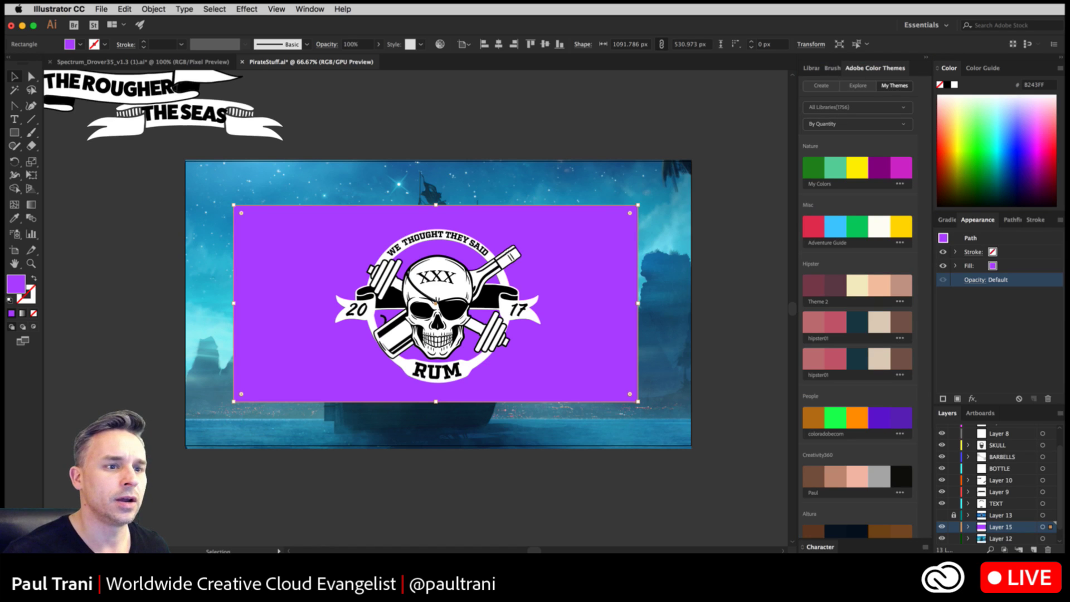
- Switch to QuickTime Player to view the phone's Pirate Stuff color themes, and clear the Movie Recording window out of view
key("super+Tab")
left_click_drag(685, 263, 625, 18)
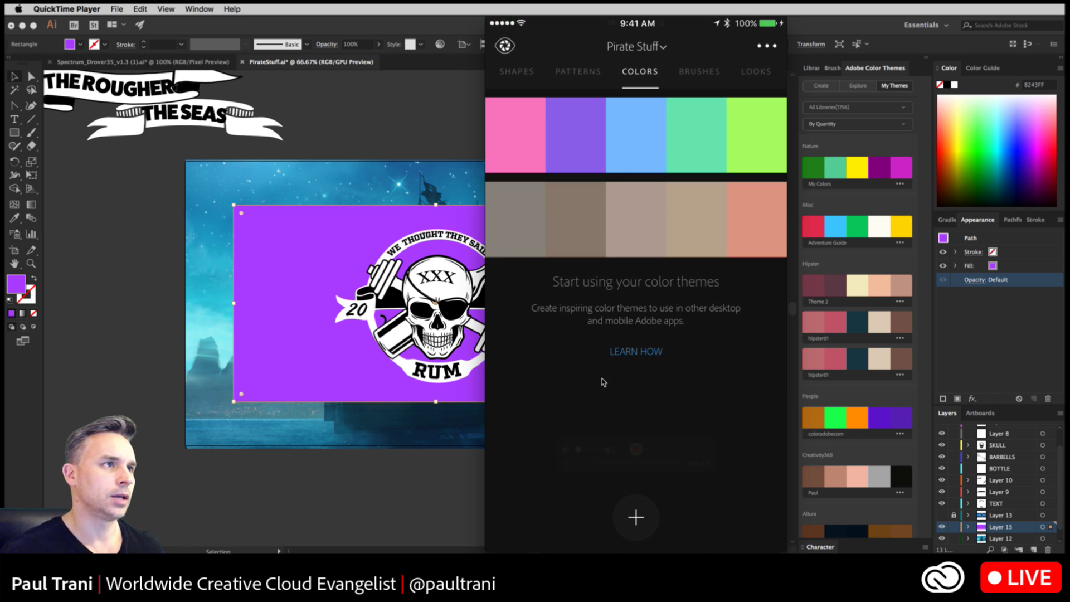
left_click_drag(688, 24, 1018, 56)
key("super+m")
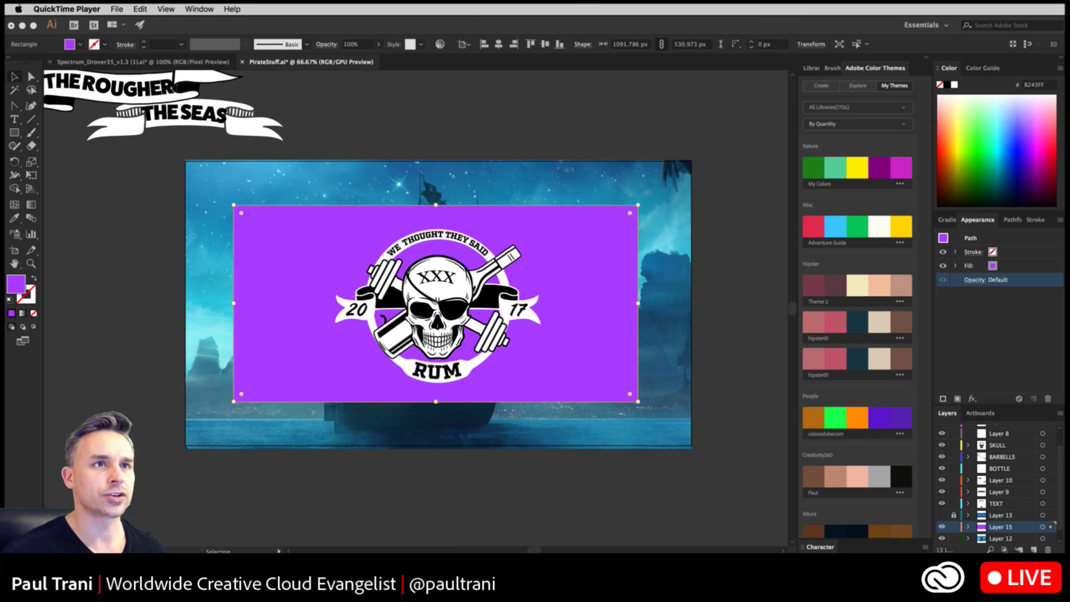
key("super+tab")
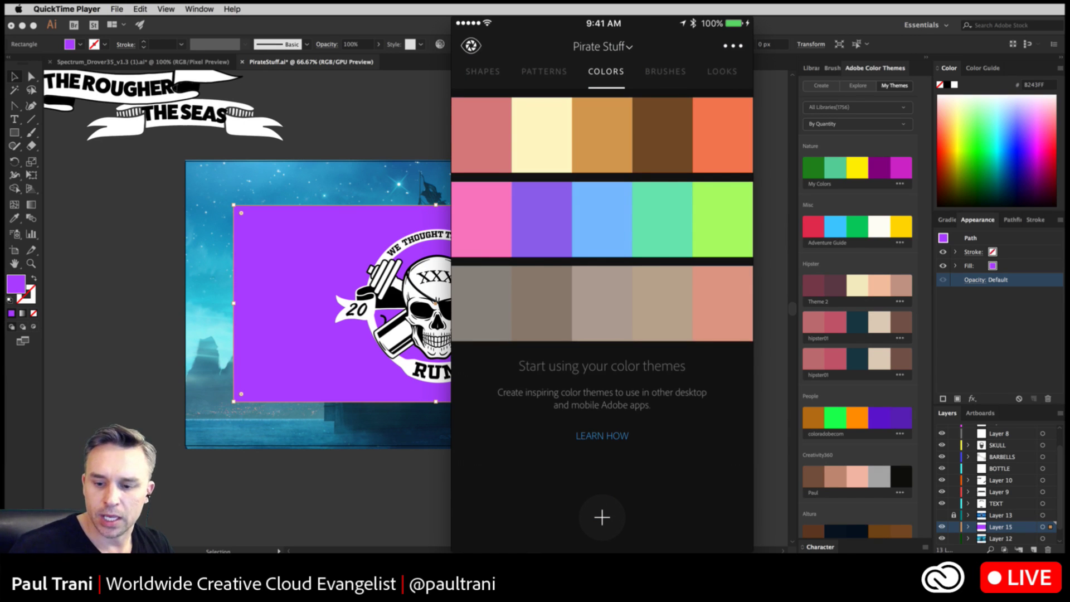
mouse_move(538, 87)
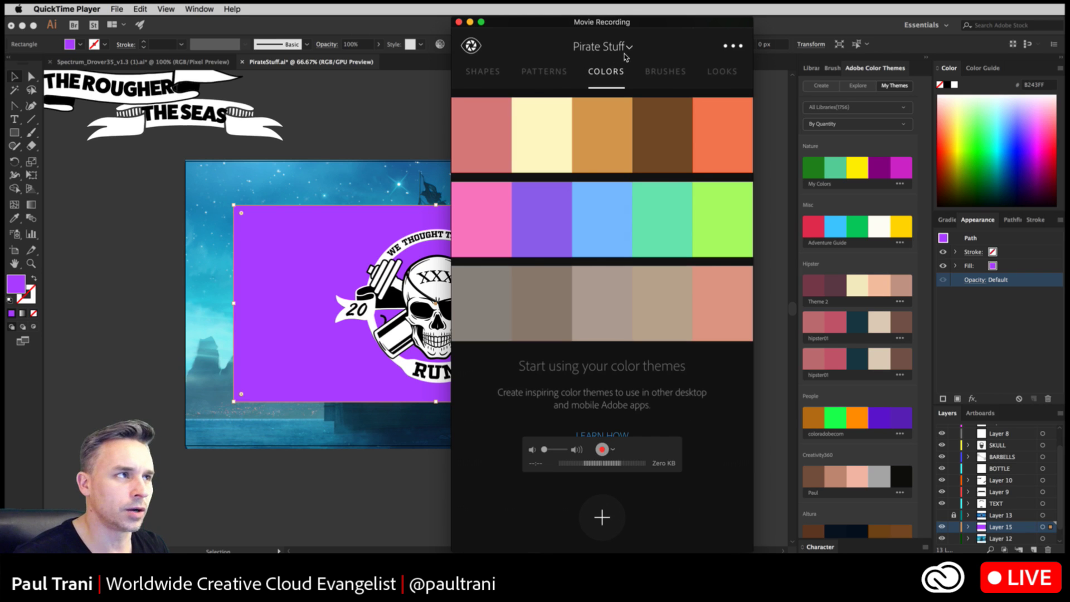
key("super+w")
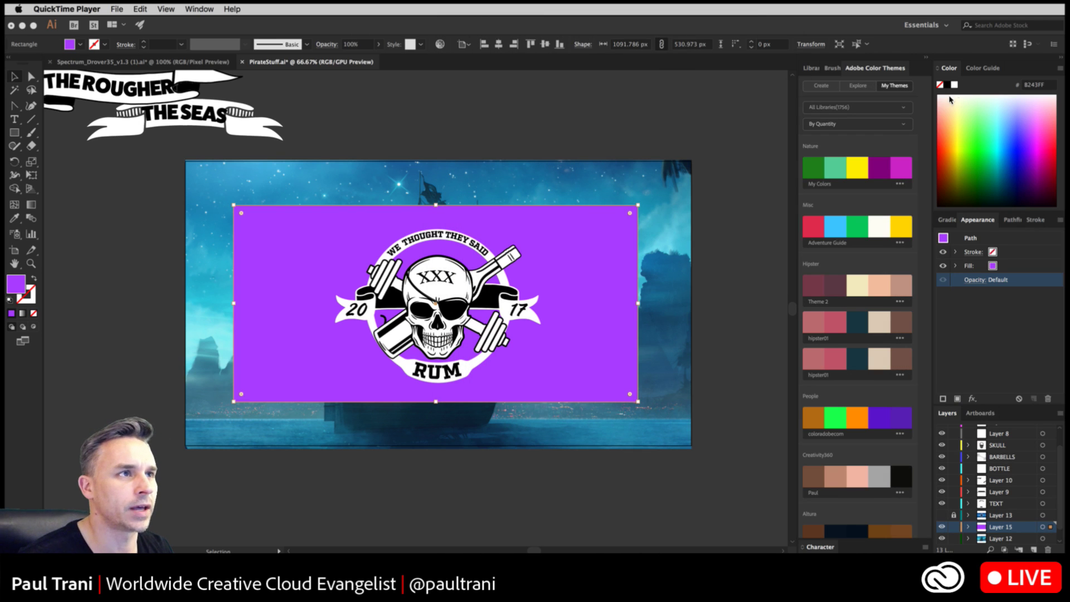
- Limit the saved color themes in Illustrator to the Pirate Stuff library
left_click(864, 134)
left_click(830, 111)
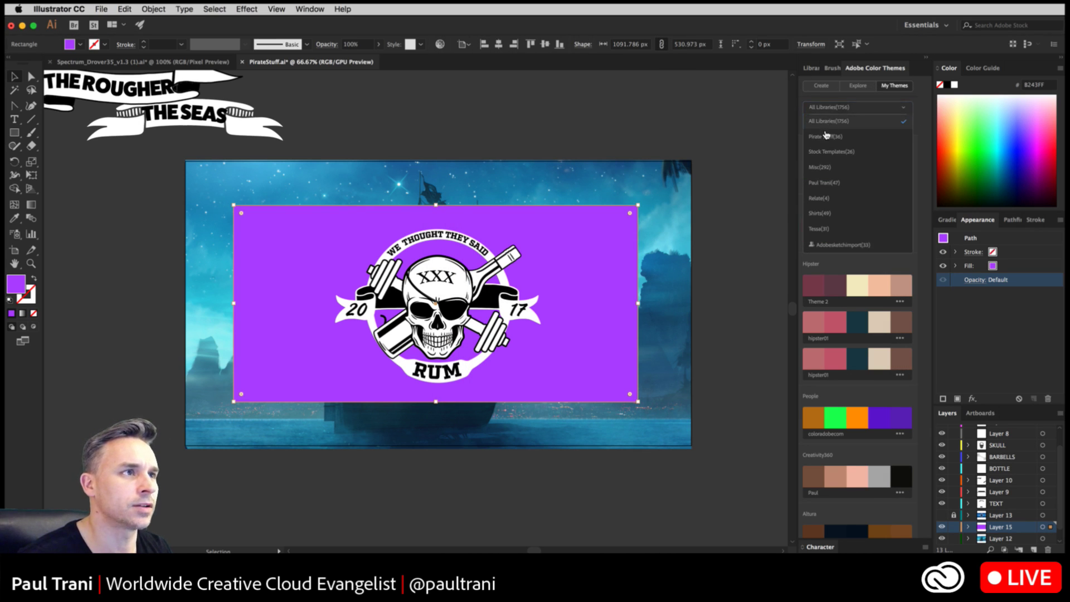
left_click(825, 138)
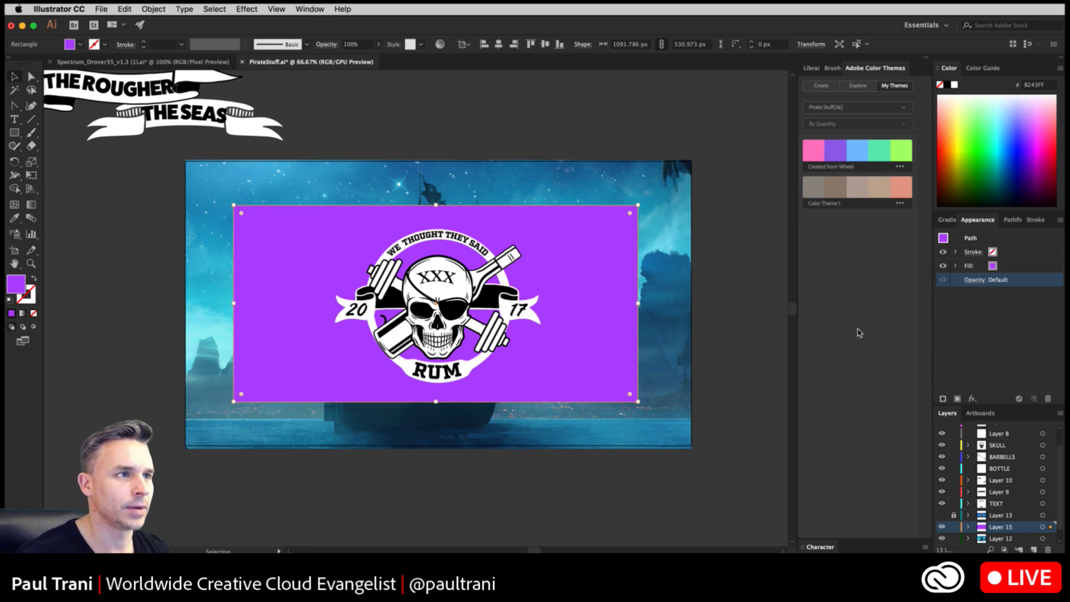
left_click(828, 110)
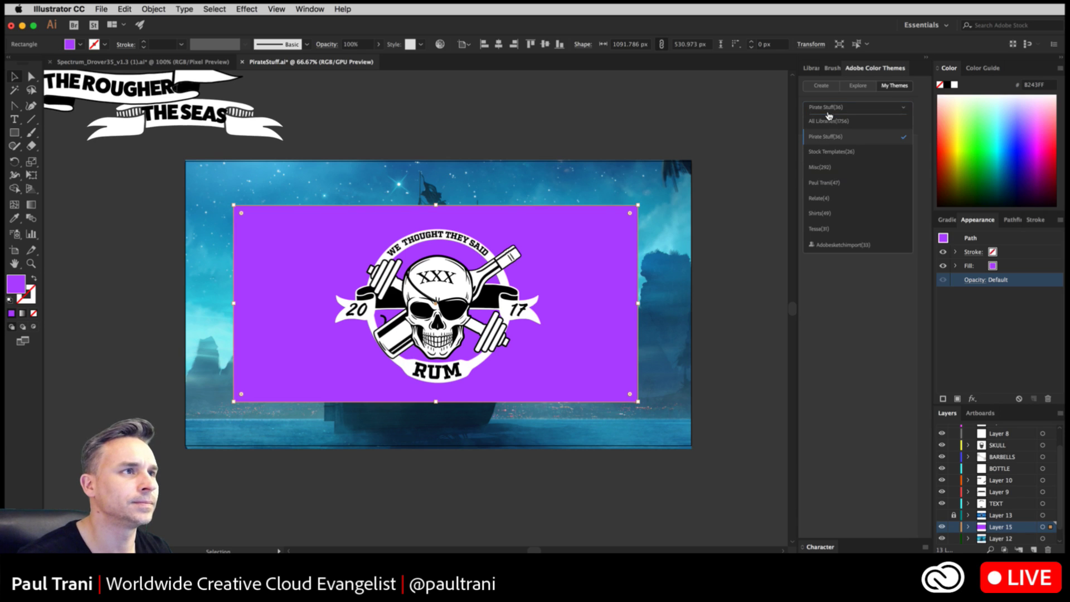
left_click(828, 136)
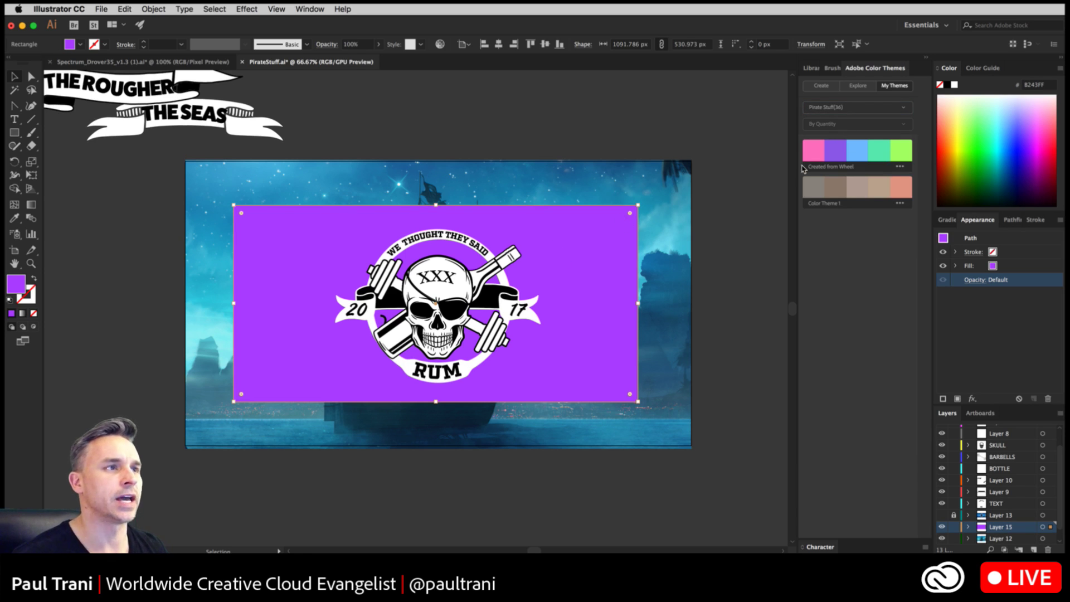
- Recolor the rectangle teal green from Created from Wheel, enlarge it to about 1206 × 653 px and shift it slightly down
left_click(878, 145)
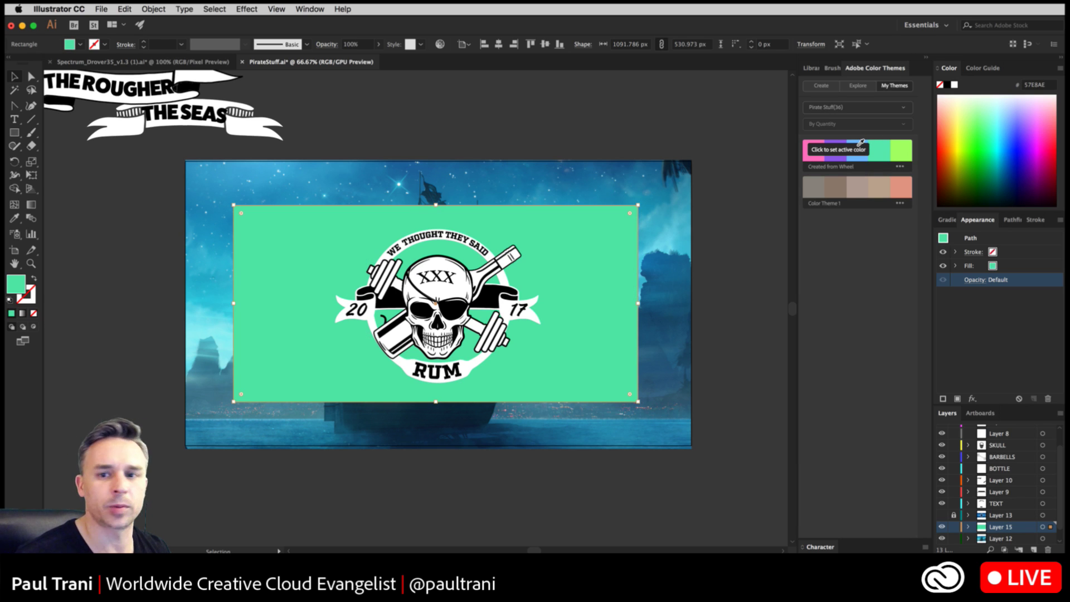
left_click_drag(566, 228, 549, 201)
left_click_drag(620, 375, 663, 422)
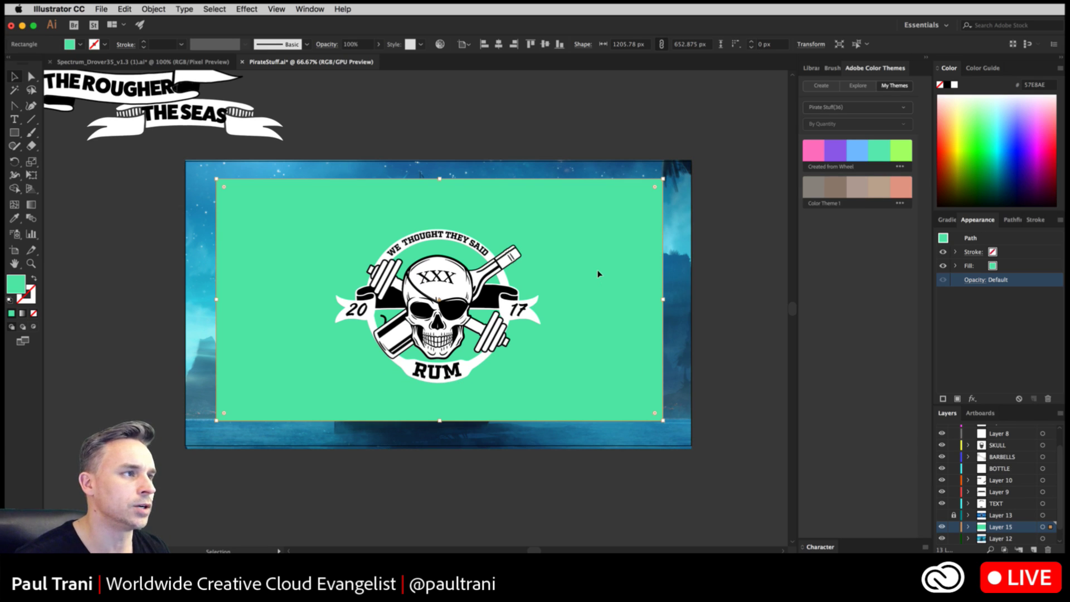
left_click_drag(597, 271, 598, 277)
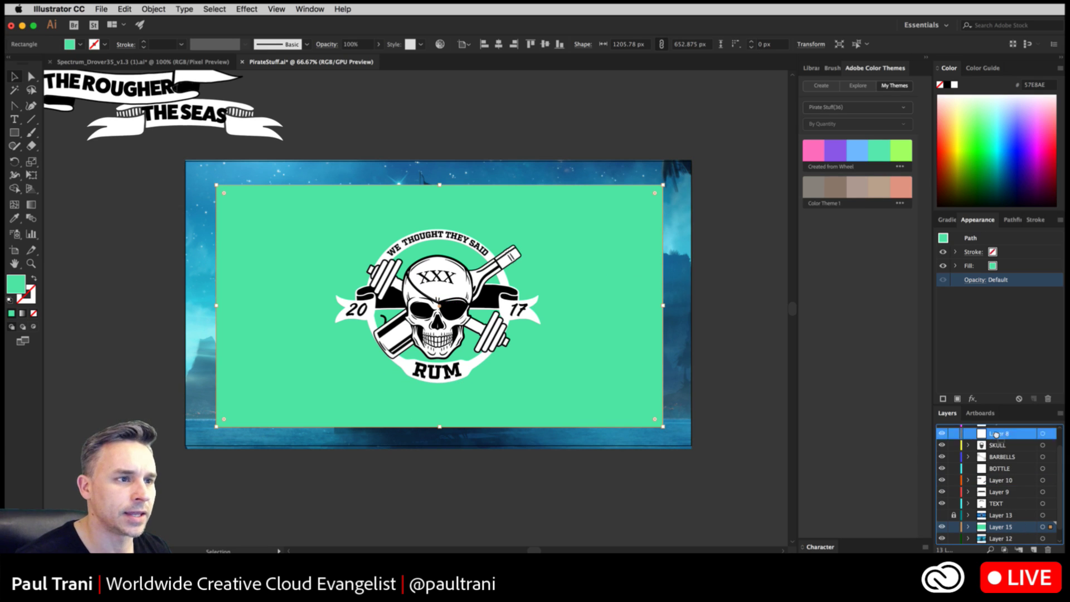
- Move Layer 15 above Layer 6 and set its rectangle's blending mode to Darken
left_click_drag(995, 434, 996, 433)
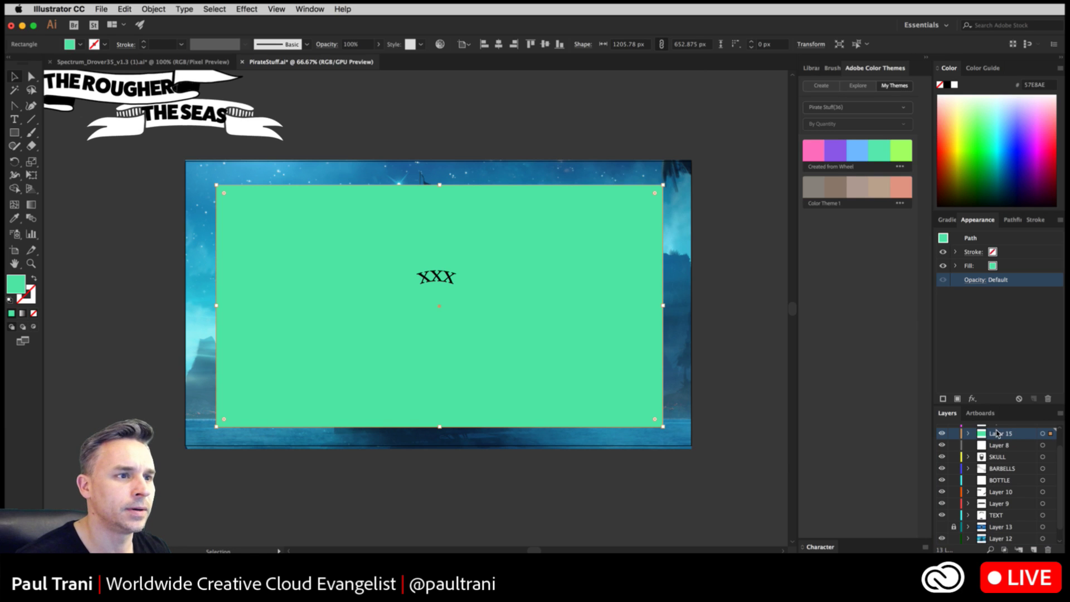
scroll(994, 435, "up", 1)
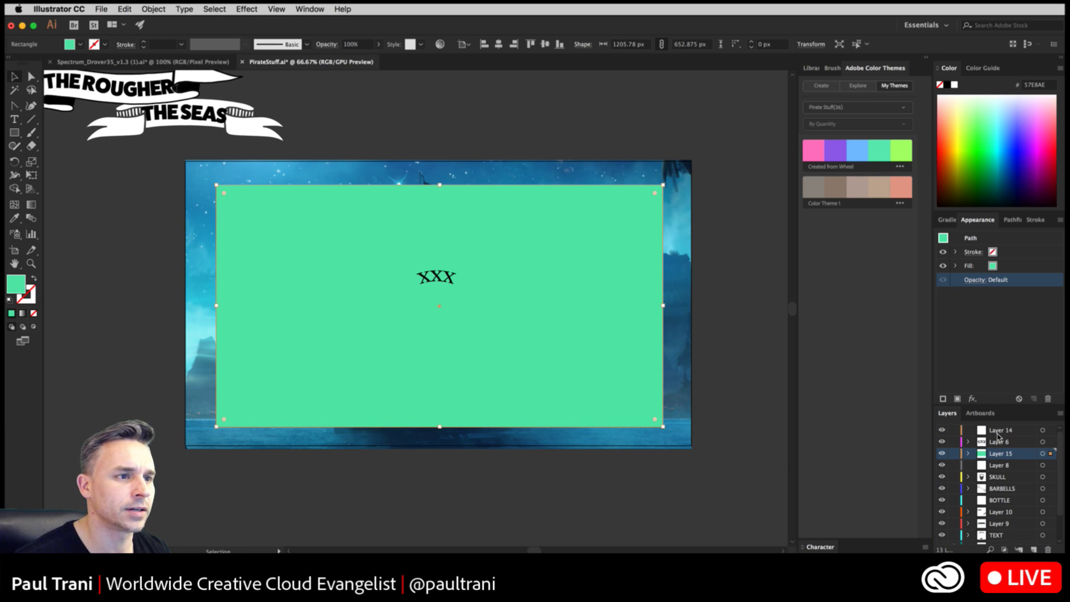
left_click_drag(1003, 457, 1000, 437)
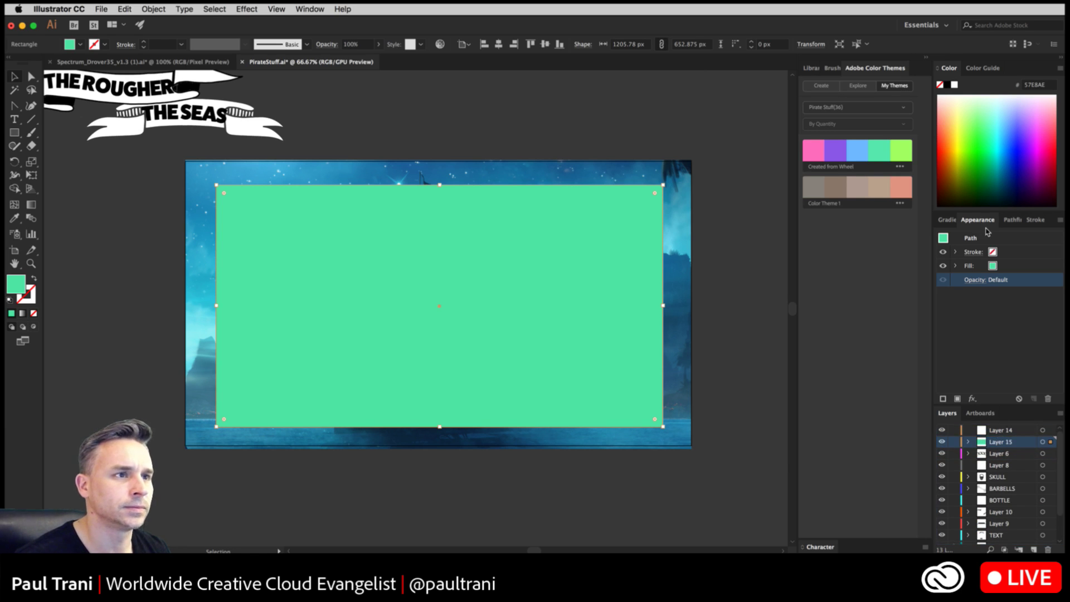
left_click(974, 280)
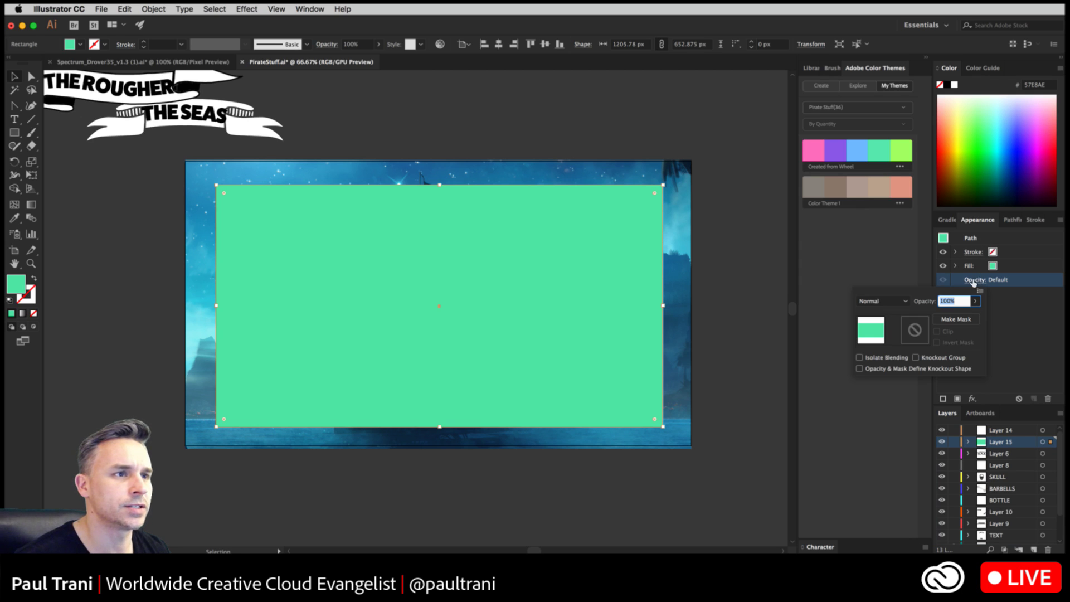
left_click(881, 301)
left_click(880, 328)
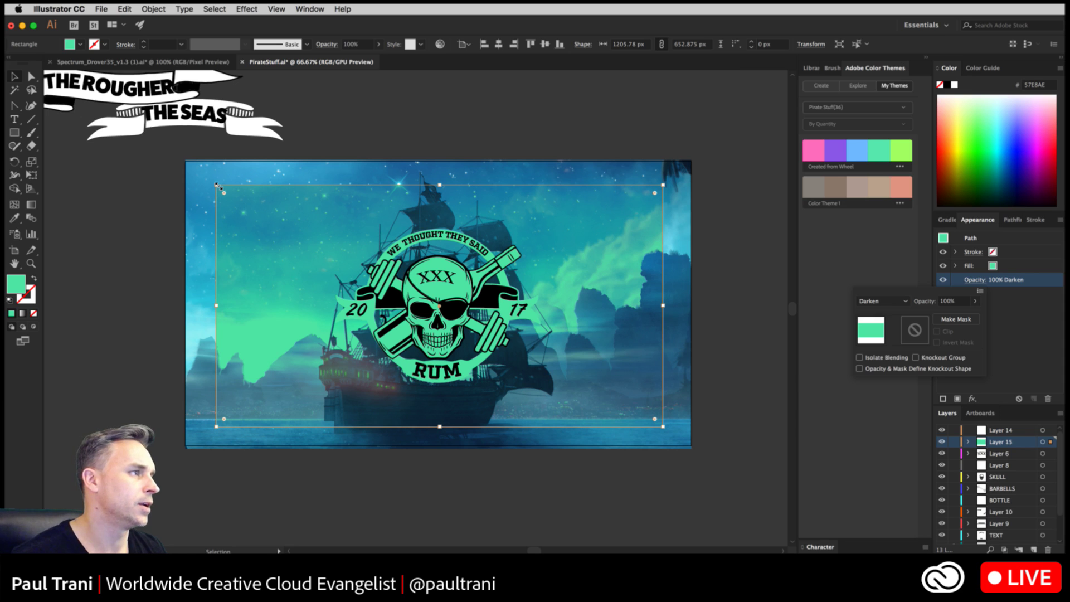
- Stretch the tinted rectangle across the artboard to about 1365 × 765 px, deselect it and fit the artboard in view
left_click_drag(216, 184, 186, 162)
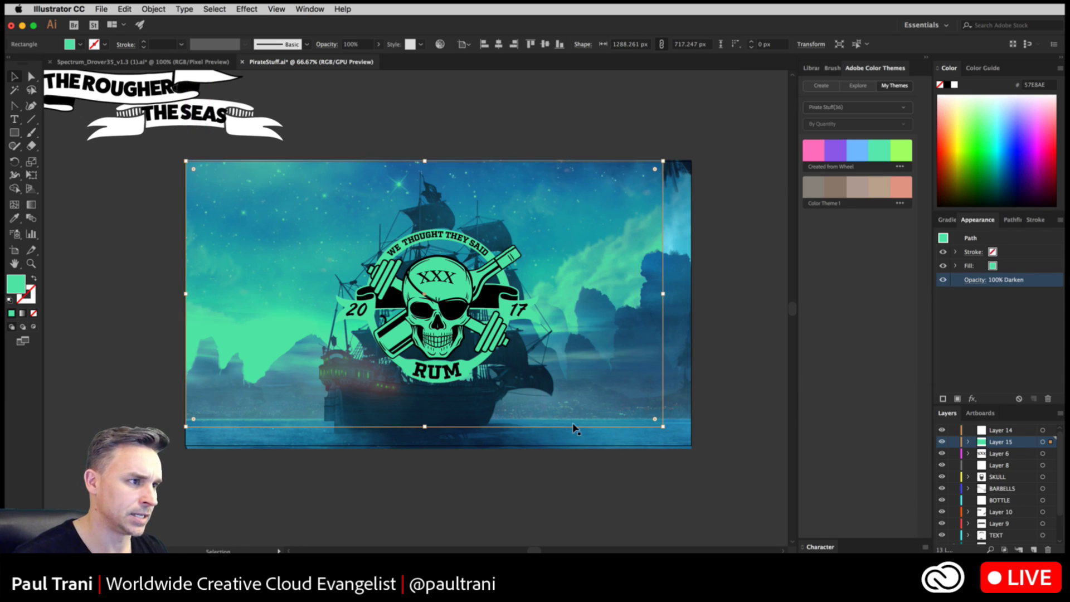
left_click_drag(663, 426, 692, 445)
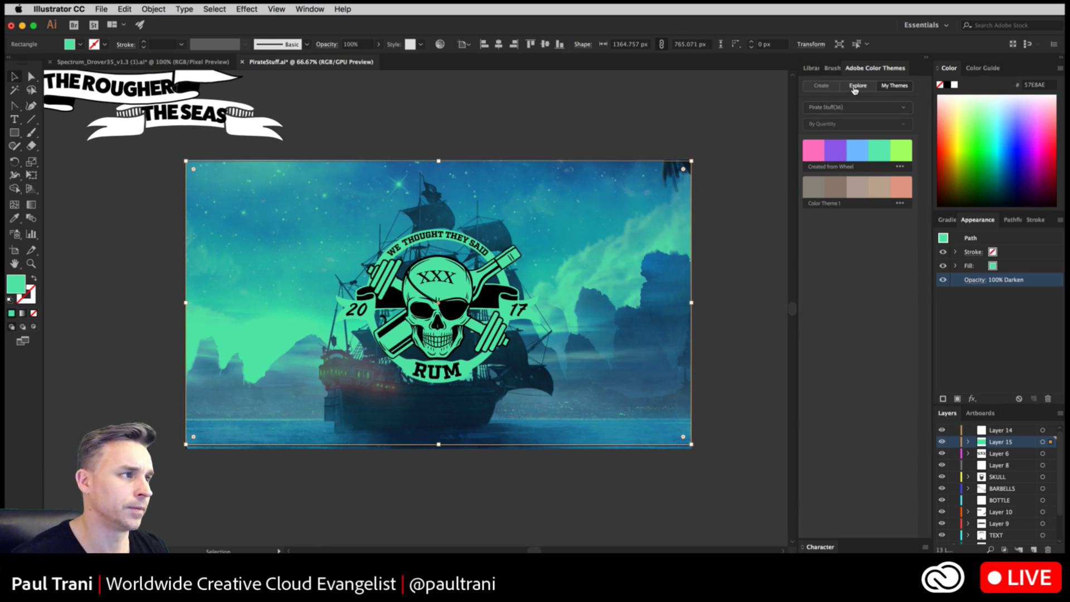
left_click(617, 110)
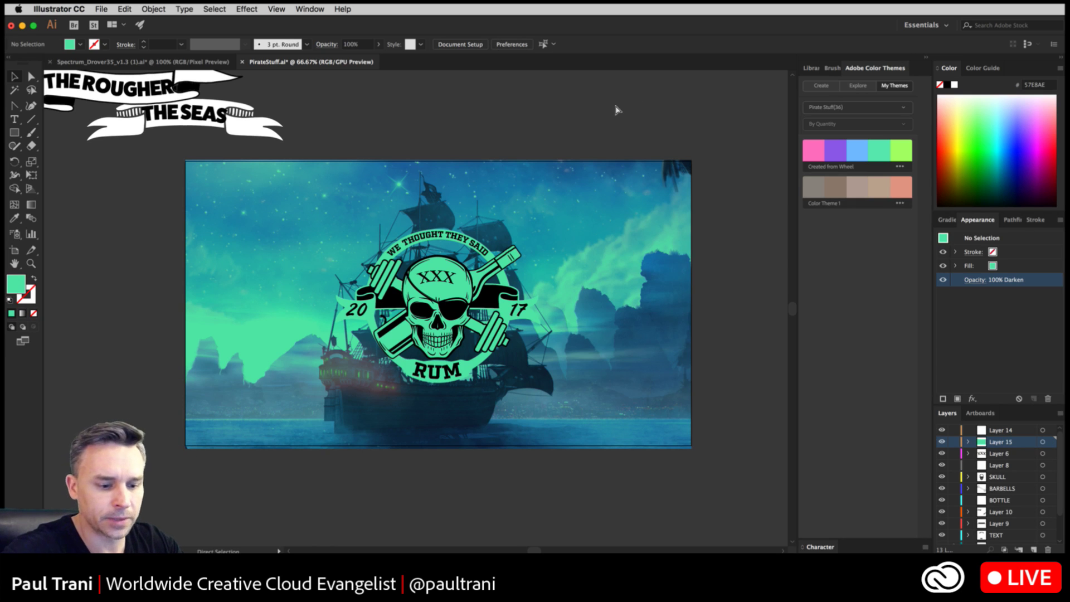
key("super+0")
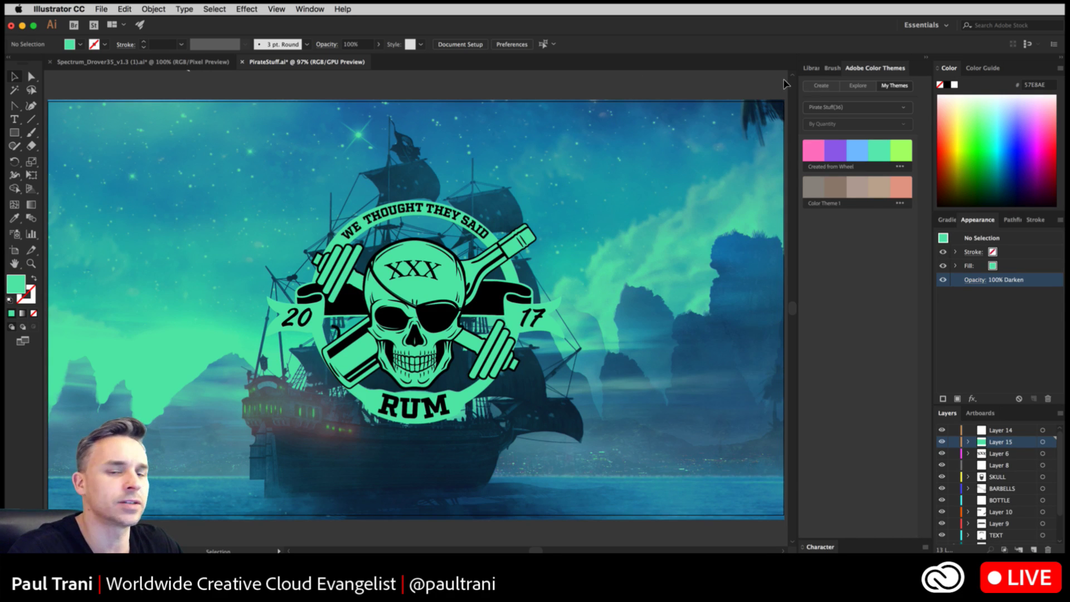
- Return from Chrome to Illustrator, lock Layer 15 and select the pirate ship background image
key("super+Tab")
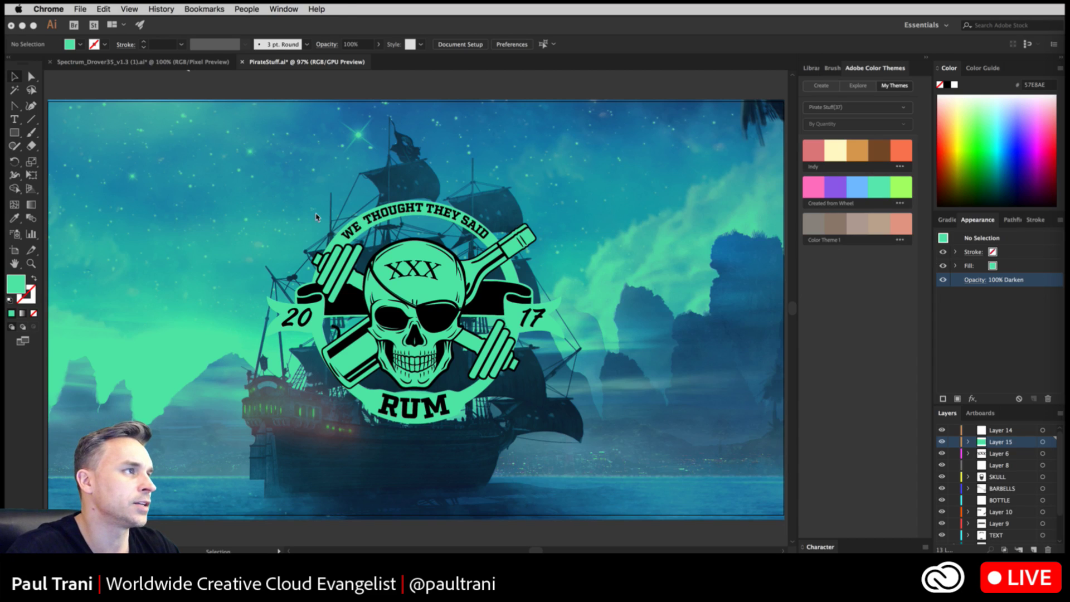
left_click(261, 198)
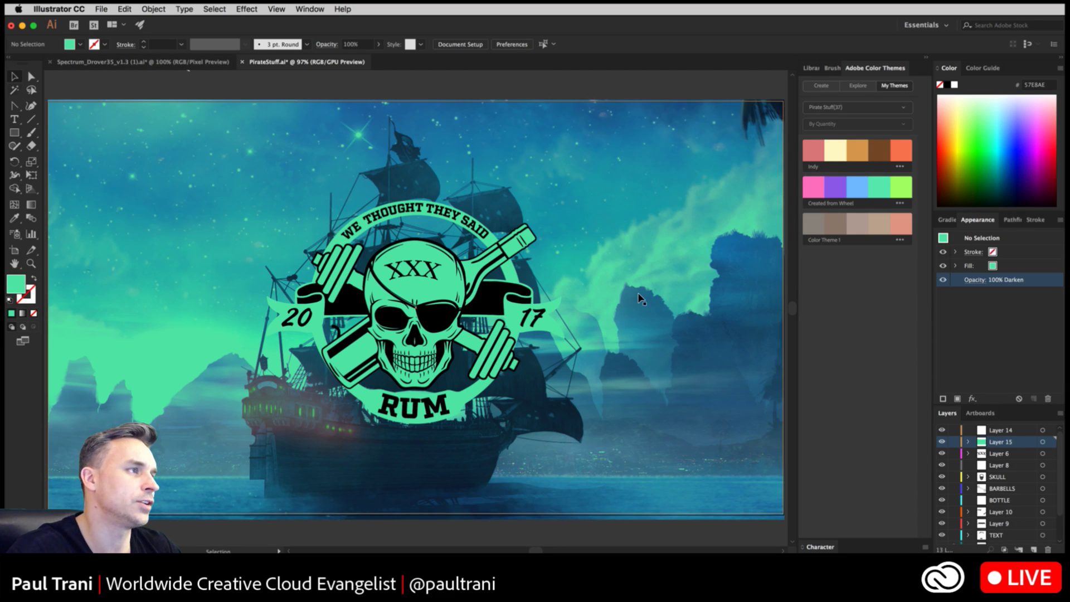
left_click(192, 204)
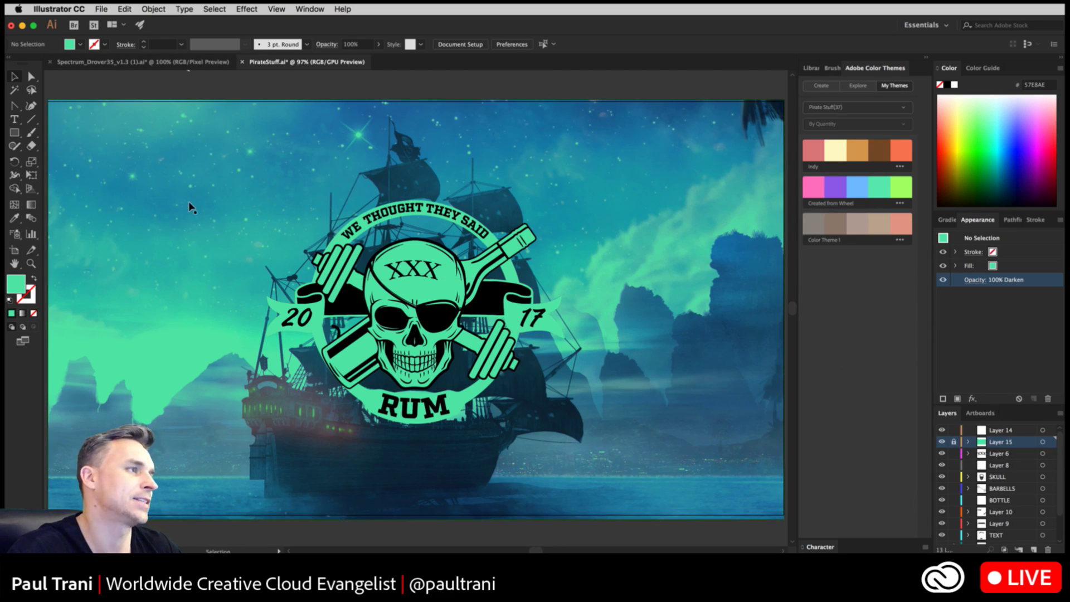
scroll(992, 462, "up", 3)
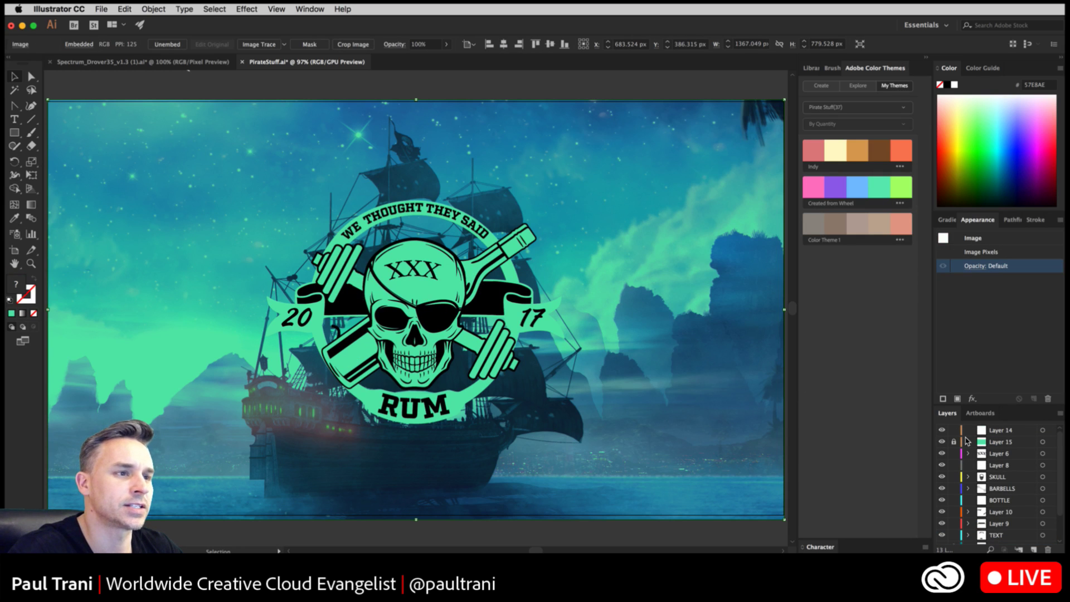
- Unlock Layer 15, select its full-size rectangle and recolor it orange-red and brown from the Indy theme
left_click(995, 446)
left_click(567, 247)
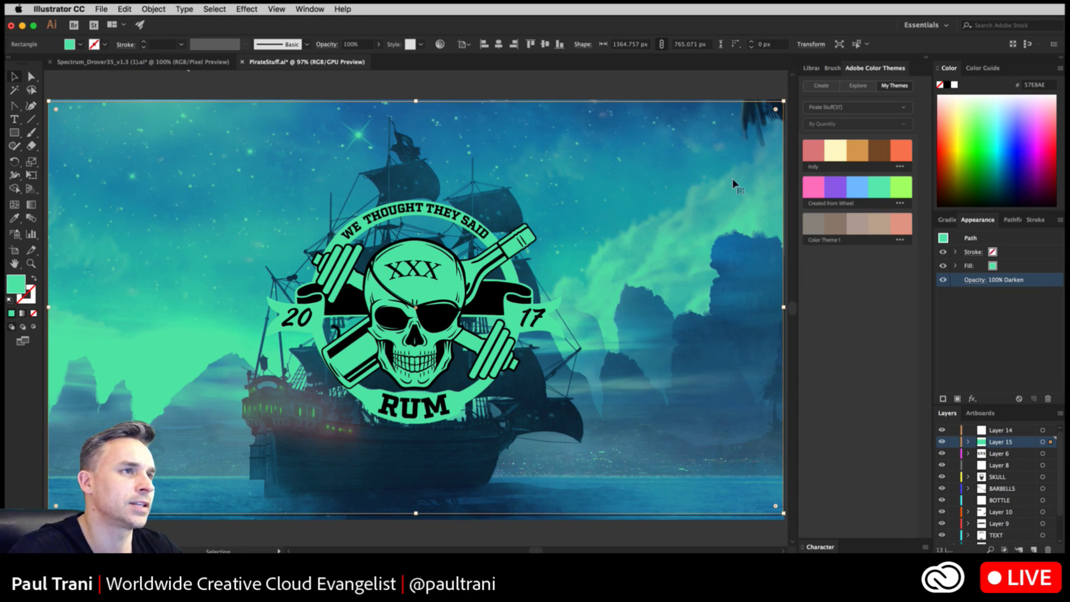
left_click(903, 150)
left_click(886, 149)
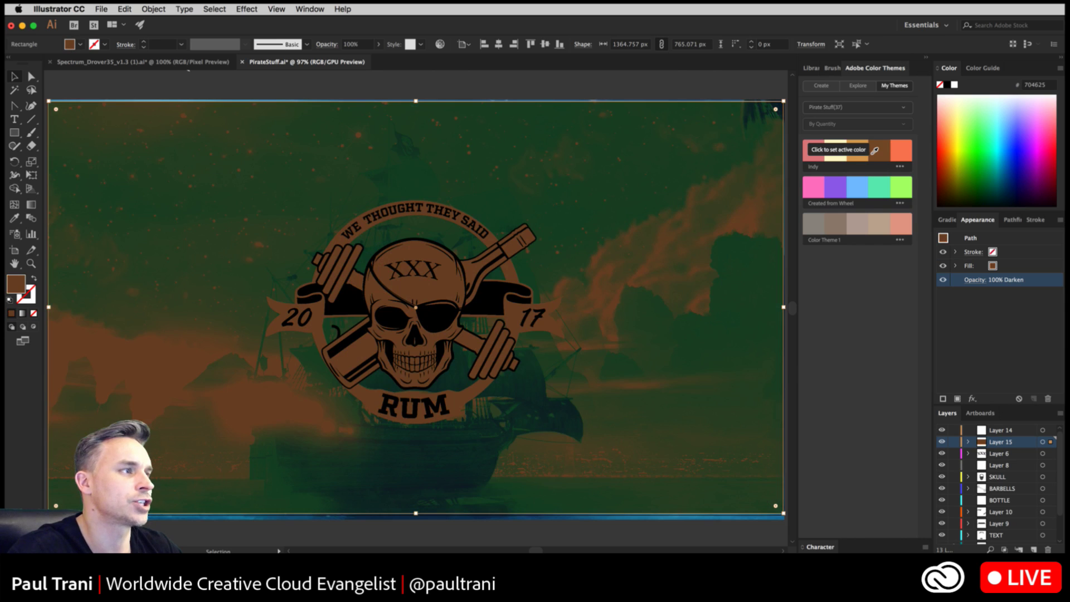
- Try the teal, lime green, purple and pink swatches of Created from Wheel on the rectangle
left_click(879, 187)
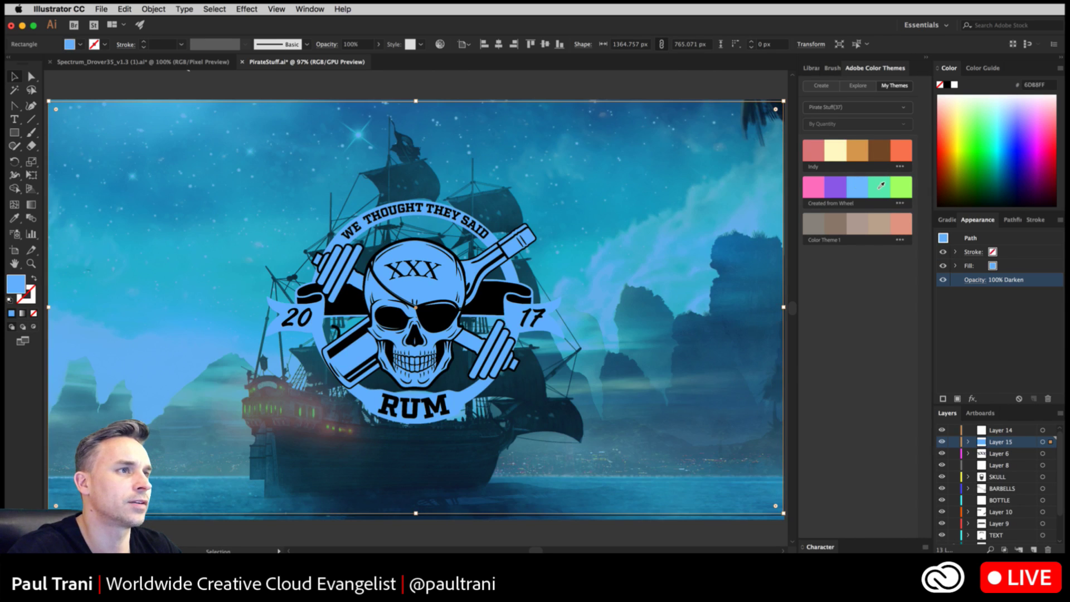
left_click(904, 186)
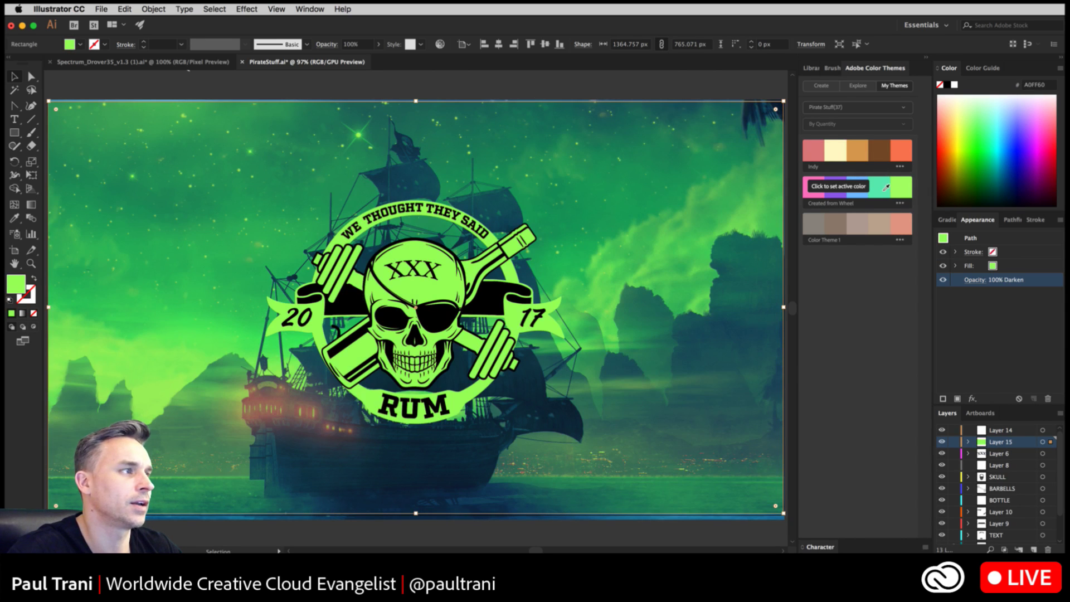
left_click(837, 189)
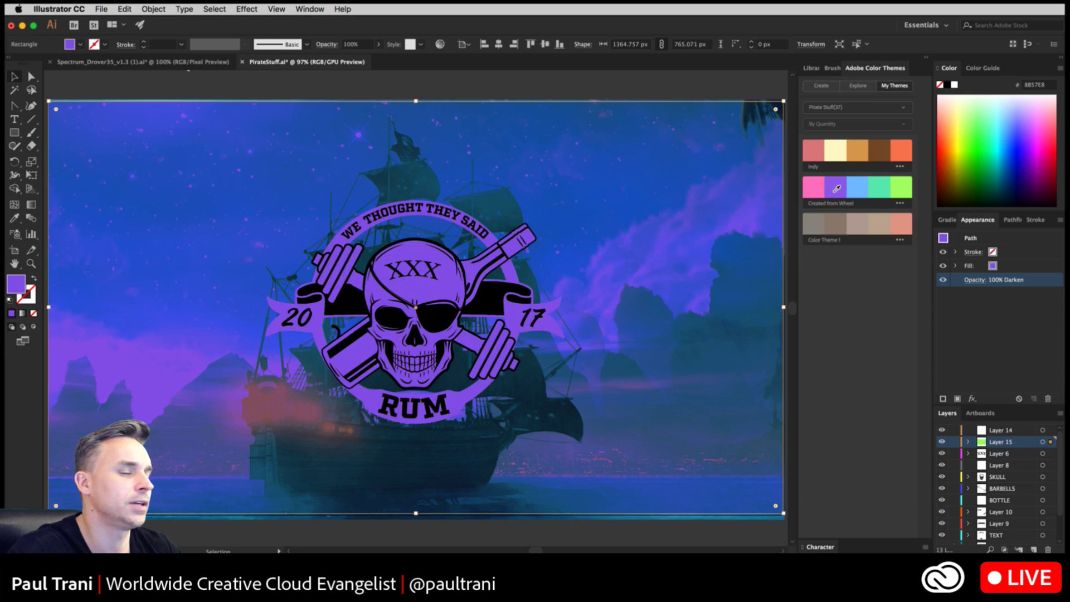
left_click(811, 189)
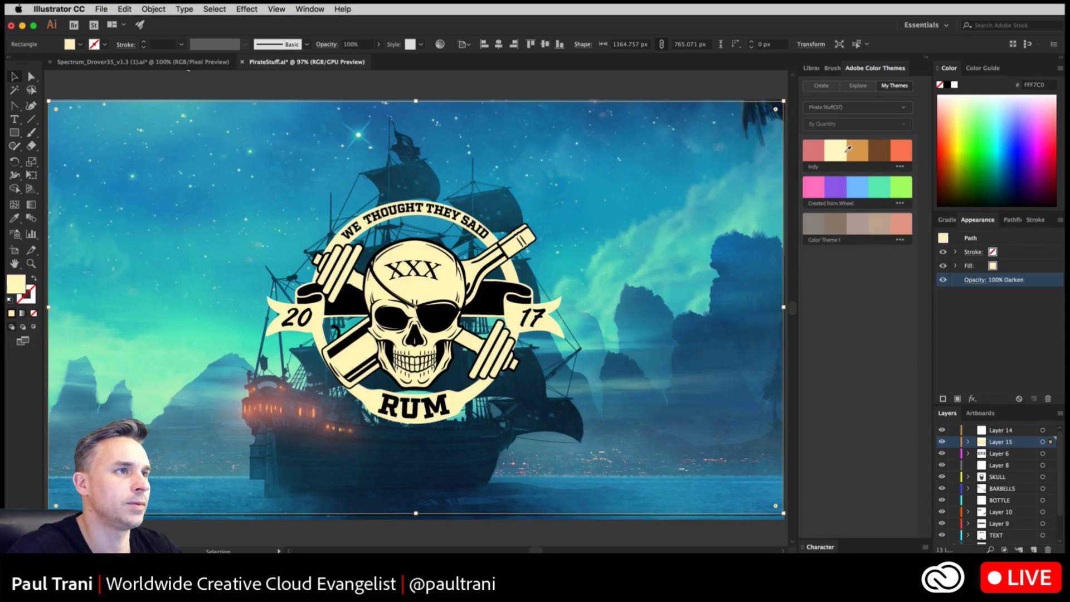
- Recolor the rectangle cream, brown and finally orange-red from the Indy theme
left_click(842, 150)
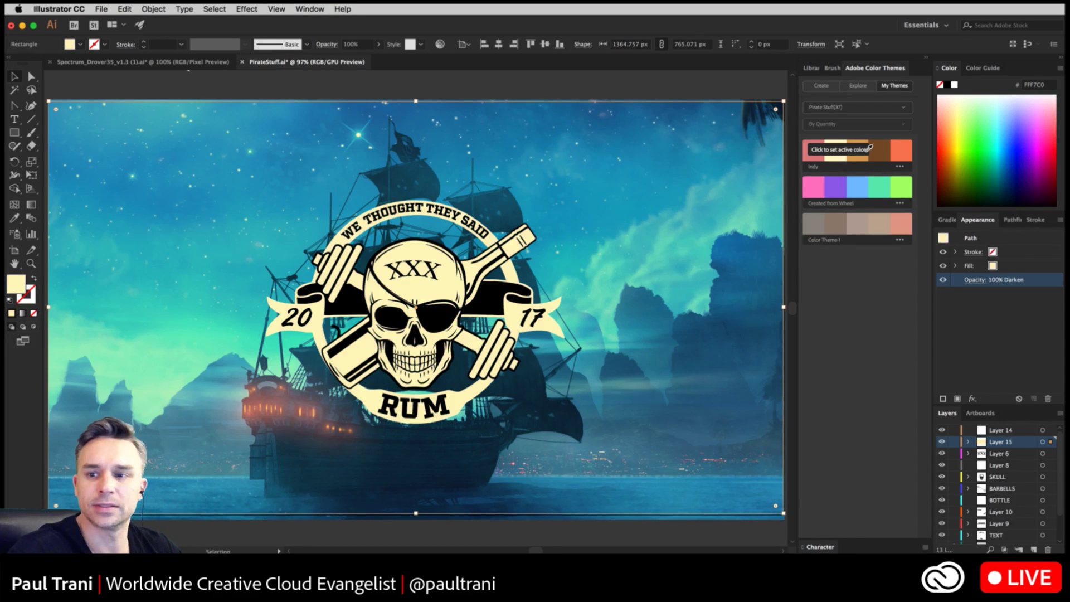
left_click(884, 149)
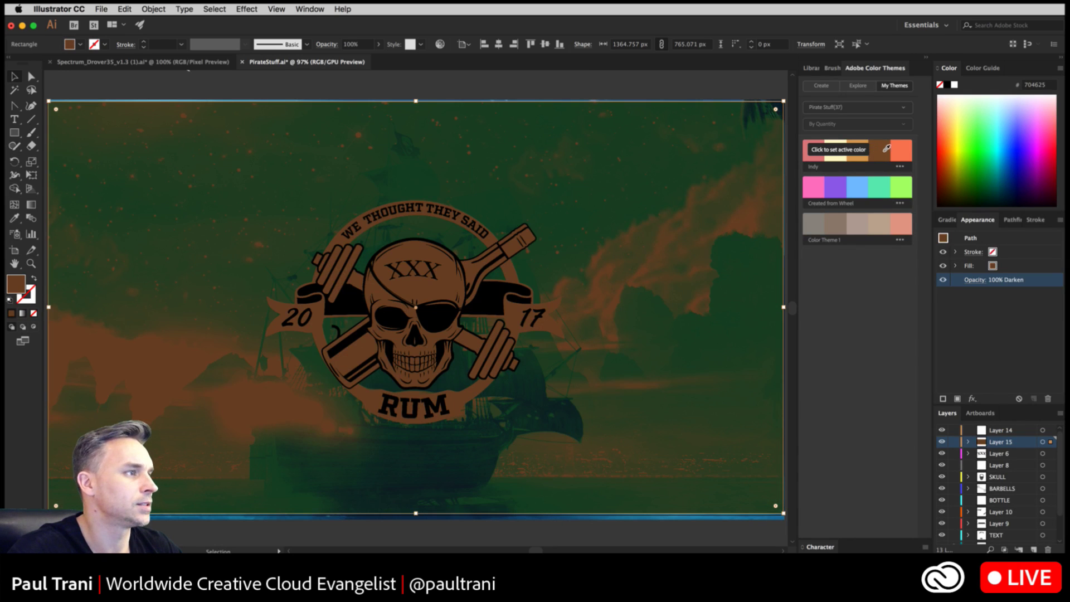
left_click(905, 148)
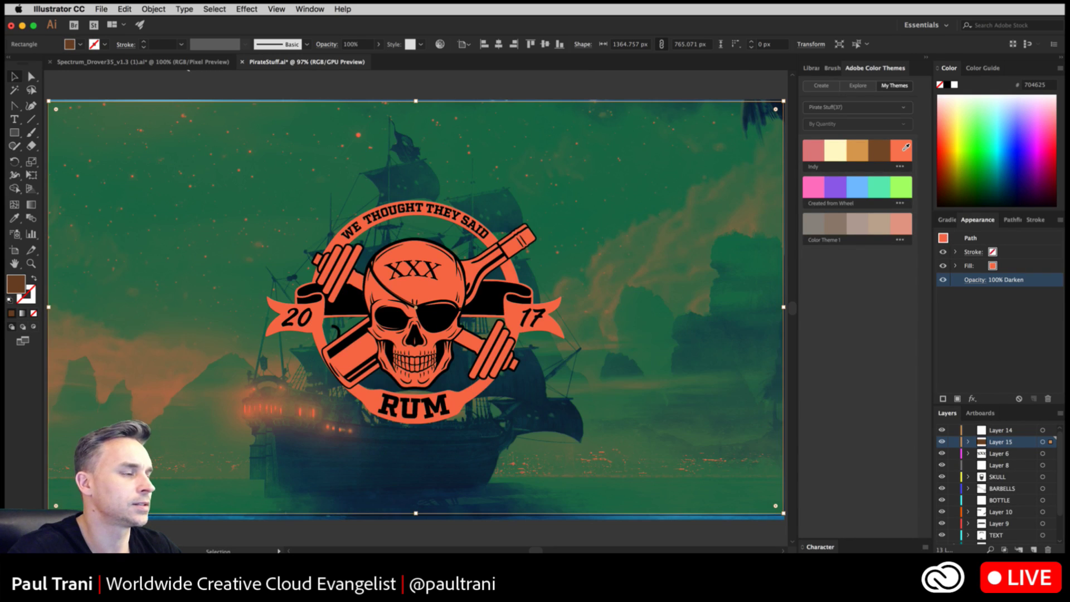
- Recolor the rectangle lime green and finally mint green from the Created from Wheel theme, deselect it and make the layer list taller
left_click(900, 188)
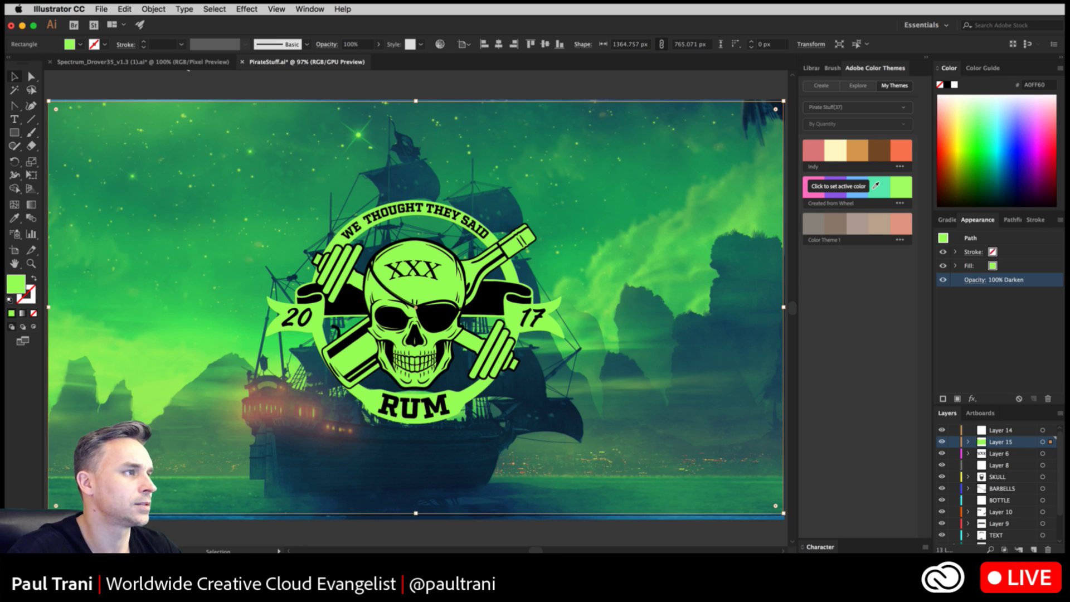
left_click(876, 185)
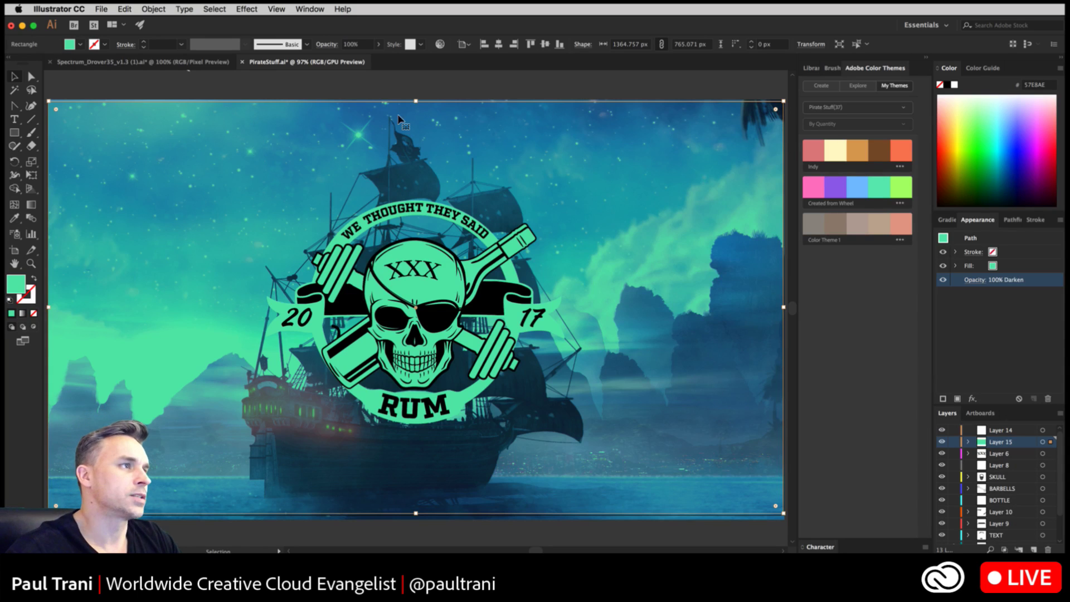
left_click(404, 82)
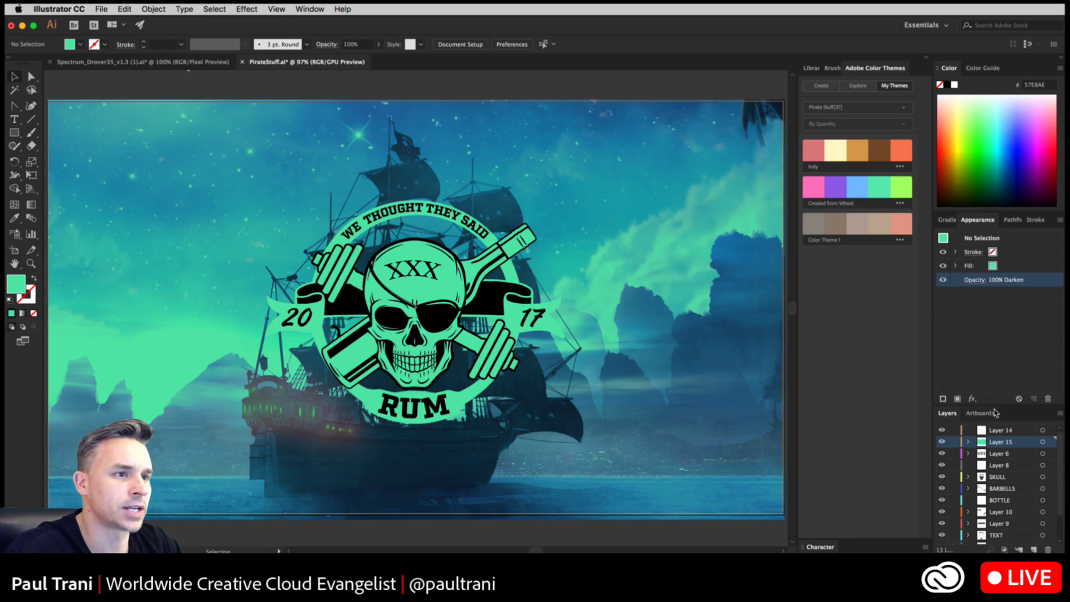
left_click_drag(1005, 406, 999, 329)
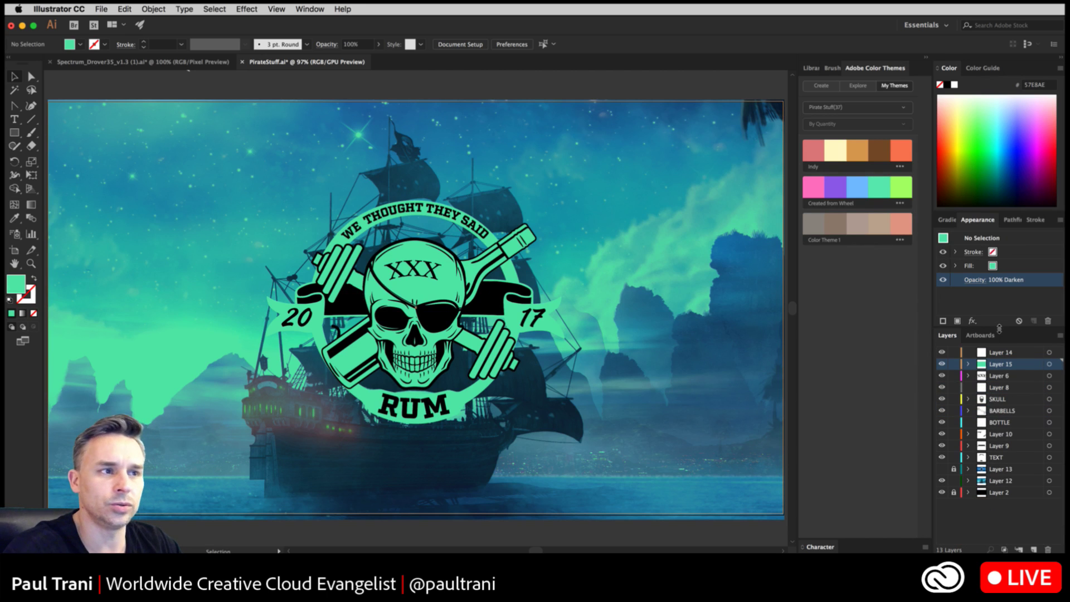
- Start a new document, browse the preset categories through to Art & Illustration, and enlarge the dialog to show more templates
left_click(101, 8)
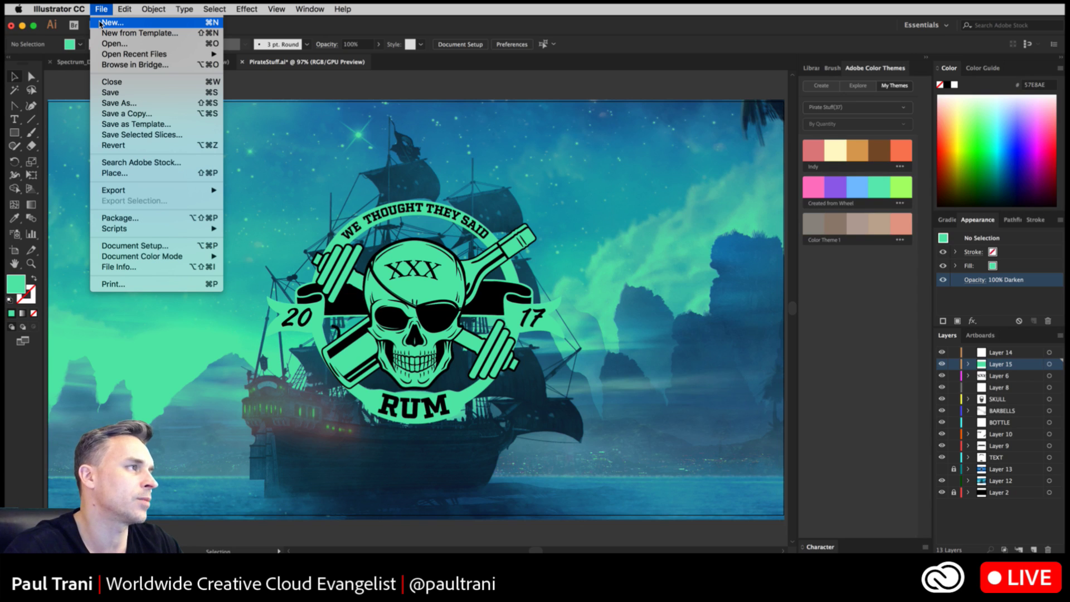
left_click(100, 23)
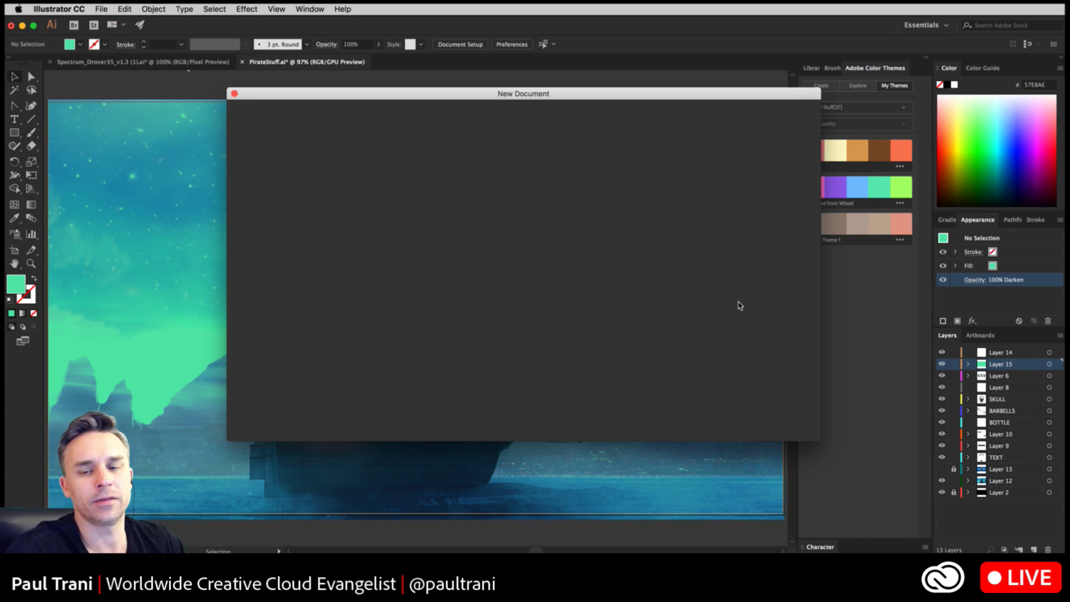
left_click(561, 113)
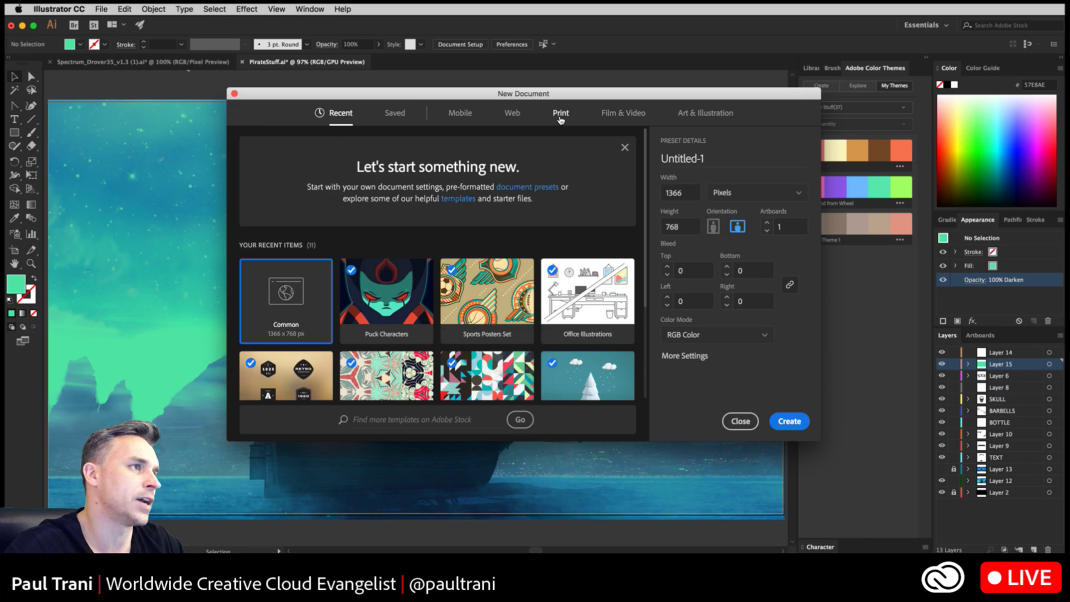
left_click(623, 113)
left_click(512, 114)
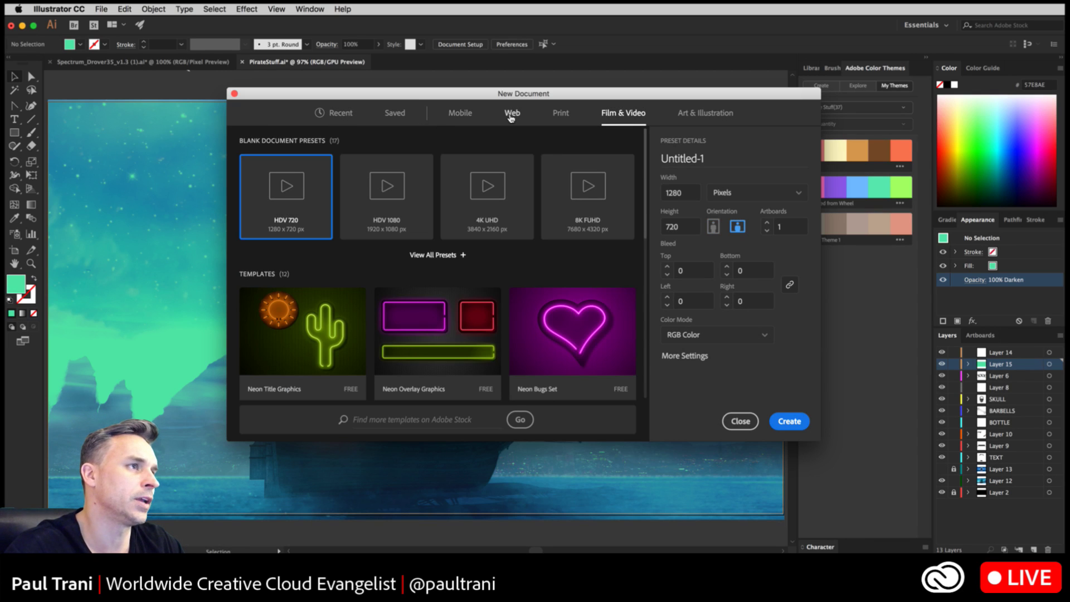
left_click(704, 113)
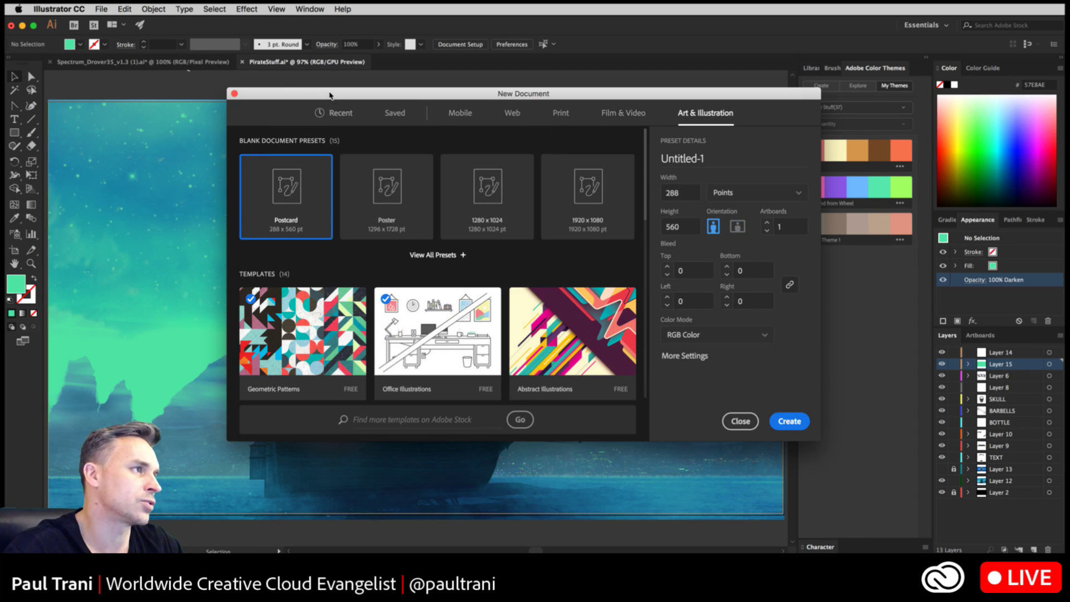
left_click_drag(288, 91, 65, 20)
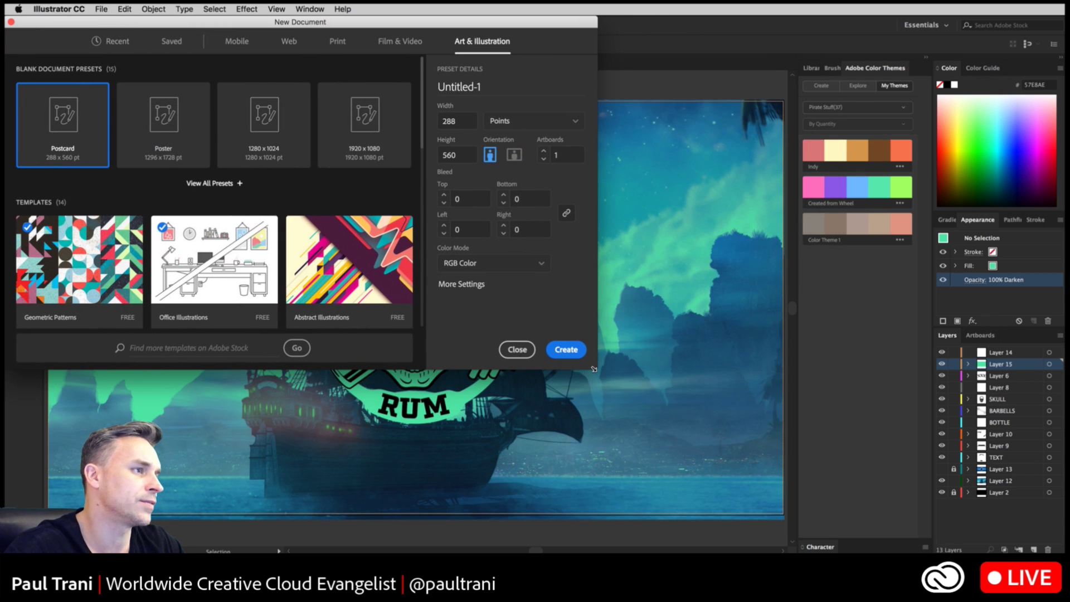
left_click_drag(596, 369, 1058, 550)
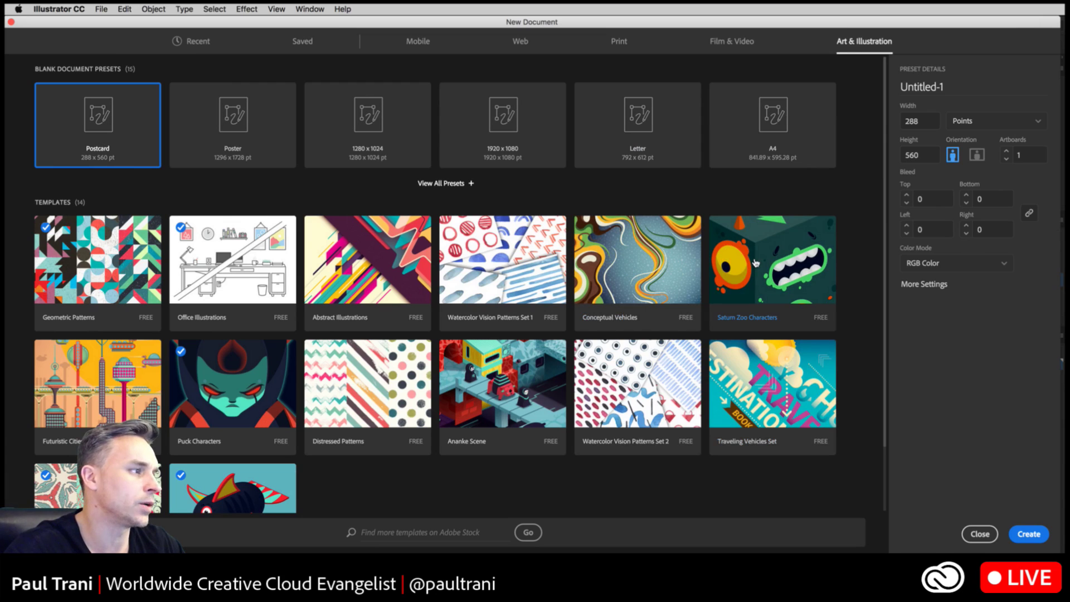
- Download the Saturn Zoo Characters template and open it as a new document with its first two characters in view
left_click(756, 263)
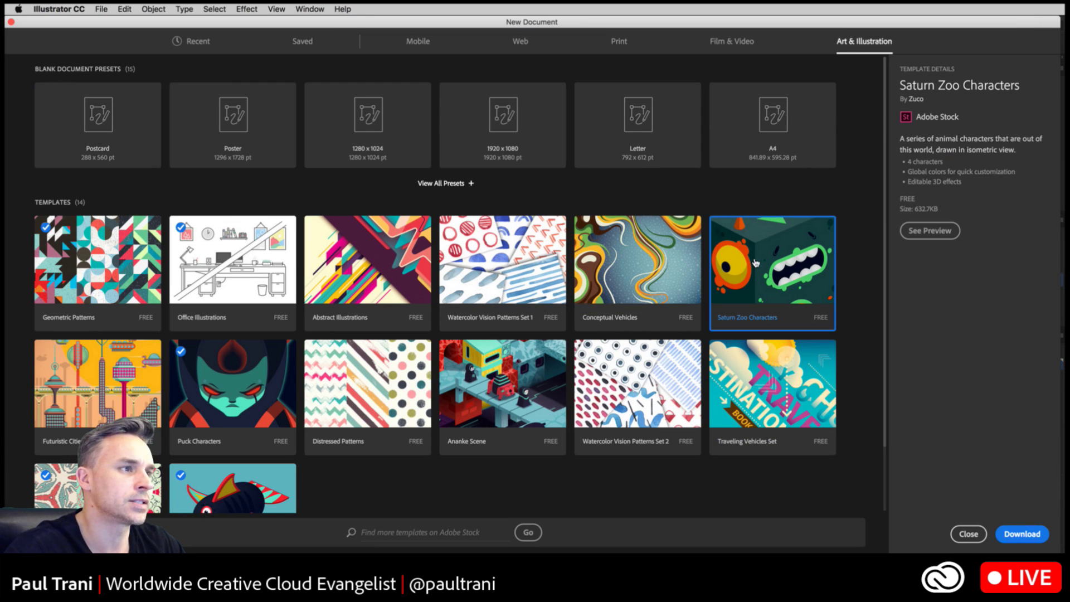
left_click(916, 231)
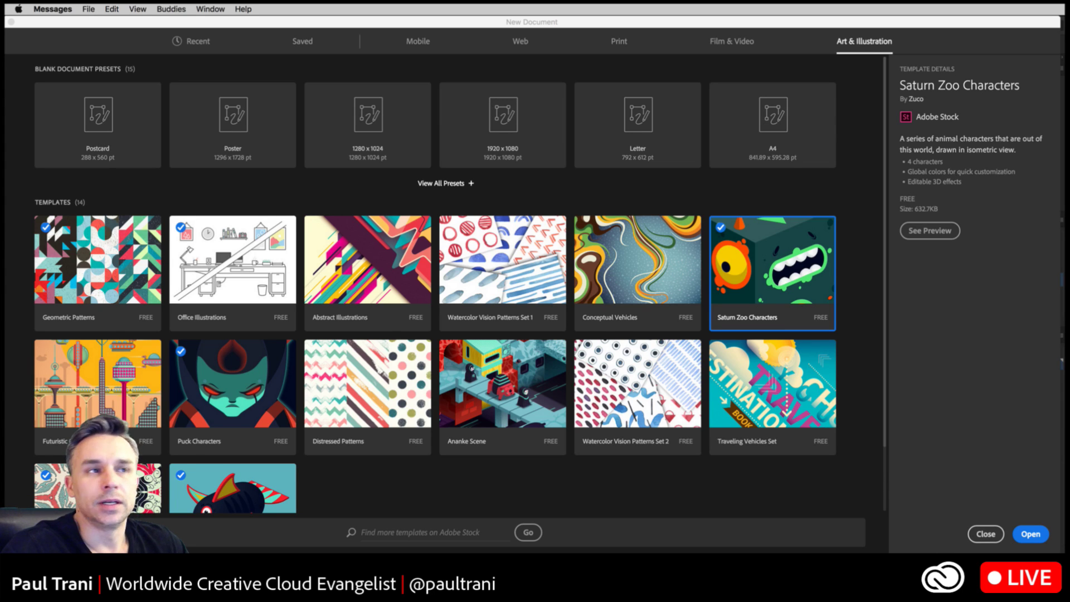
left_click(1030, 534)
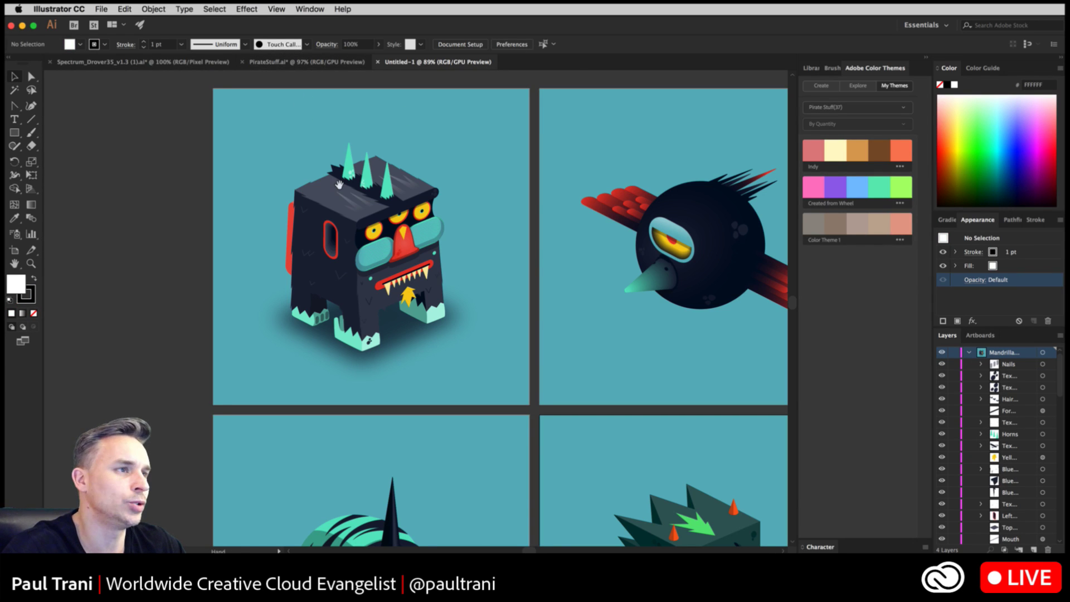
left_click_drag(349, 221, 230, 220)
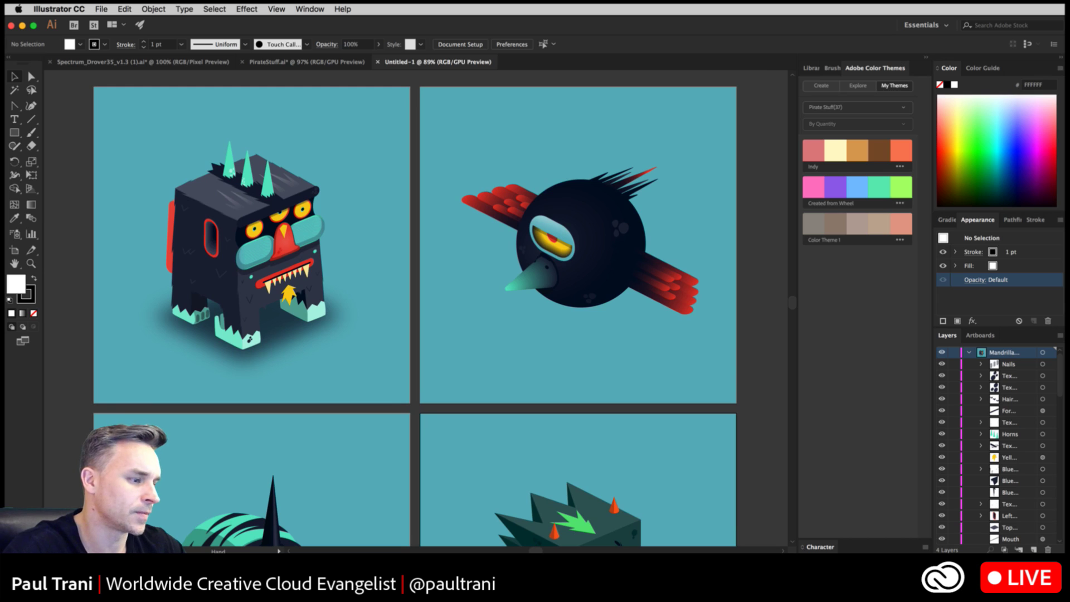
key("v")
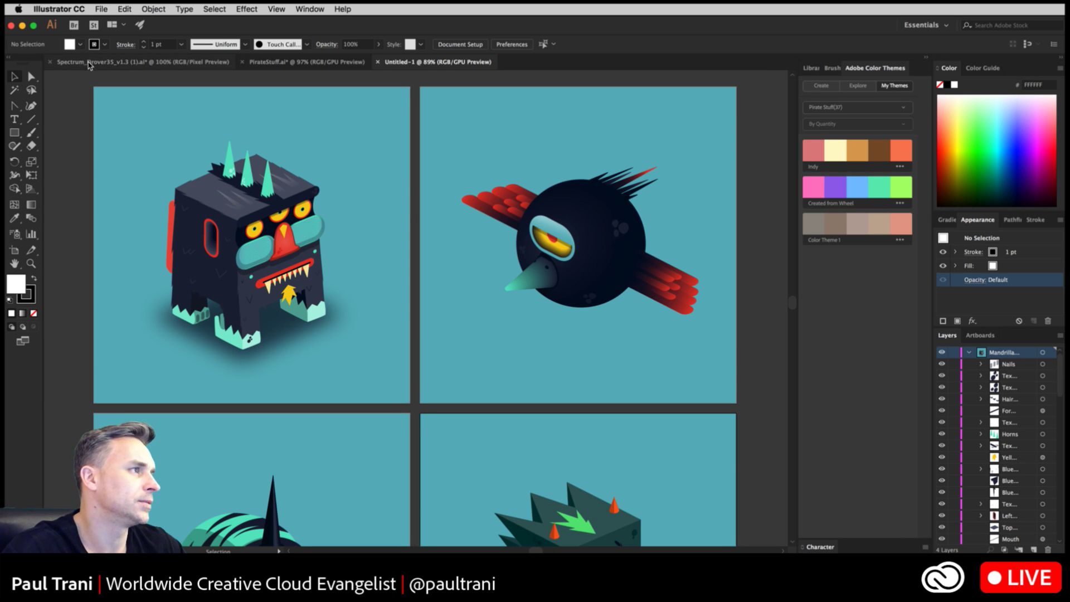
- Return to PirateStuff.ai, lock Layer 15 and select the pirate ship background image
left_click(267, 64)
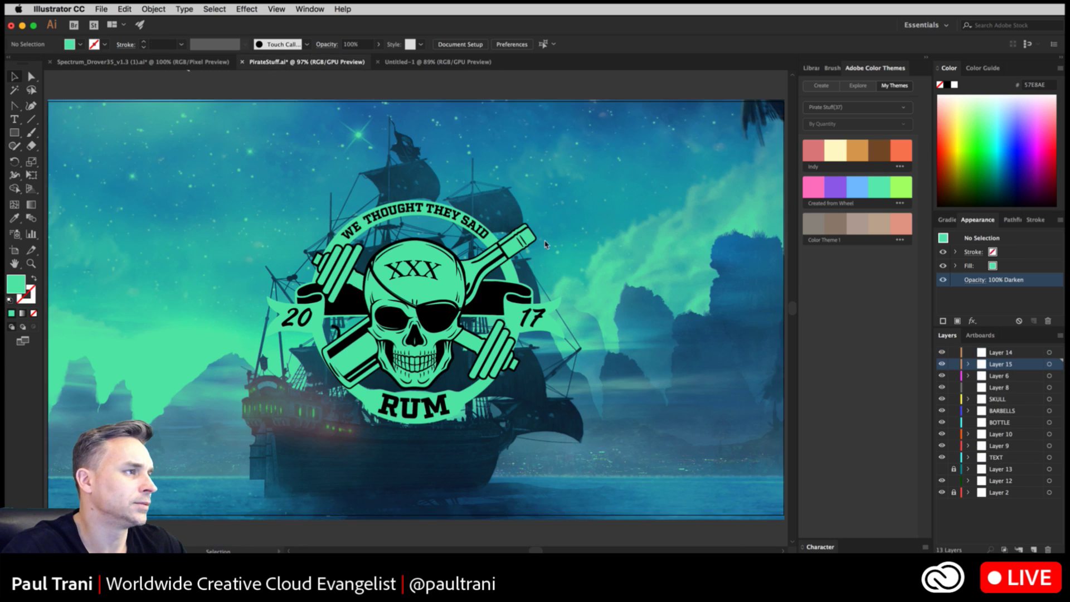
left_click(953, 364)
left_click(604, 260)
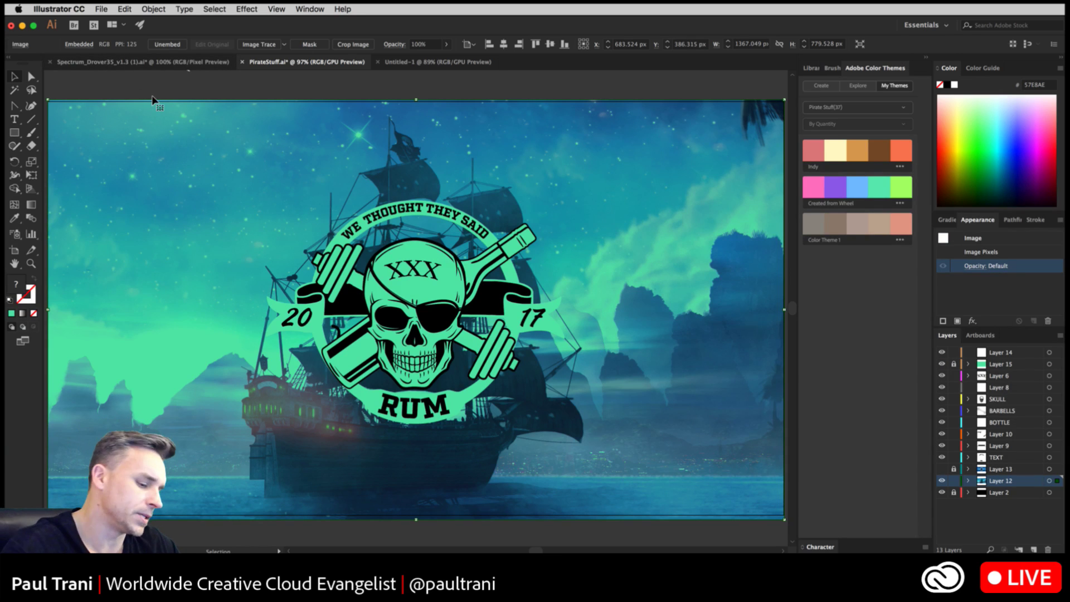
- Try to unembed the pirate ship image as a Photoshop file on the Desktop
left_click(167, 45)
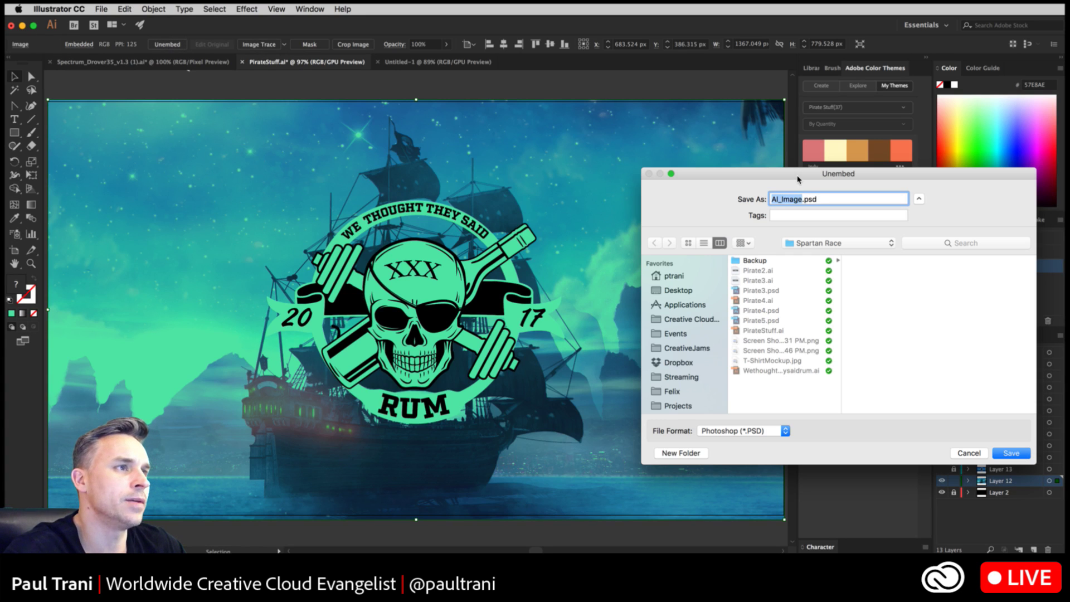
left_click_drag(798, 177, 548, 163)
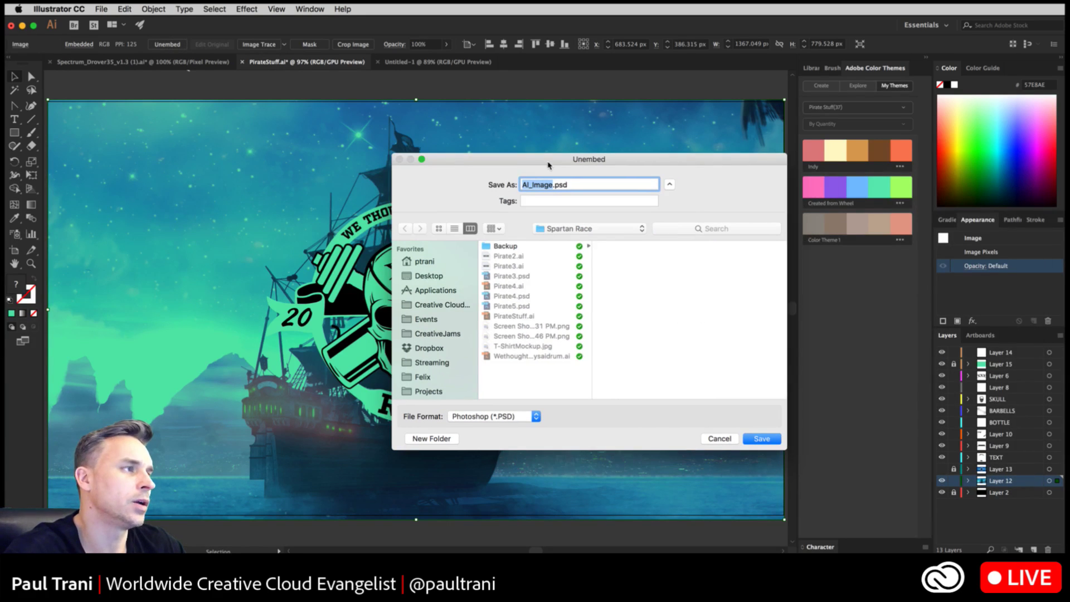
left_click(428, 277)
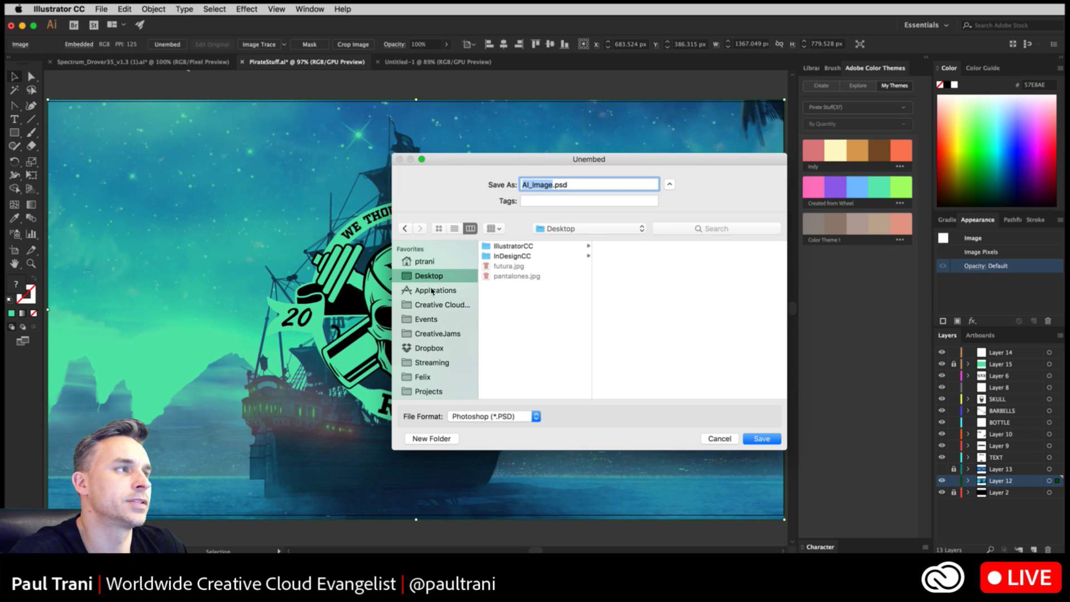
left_click(716, 438)
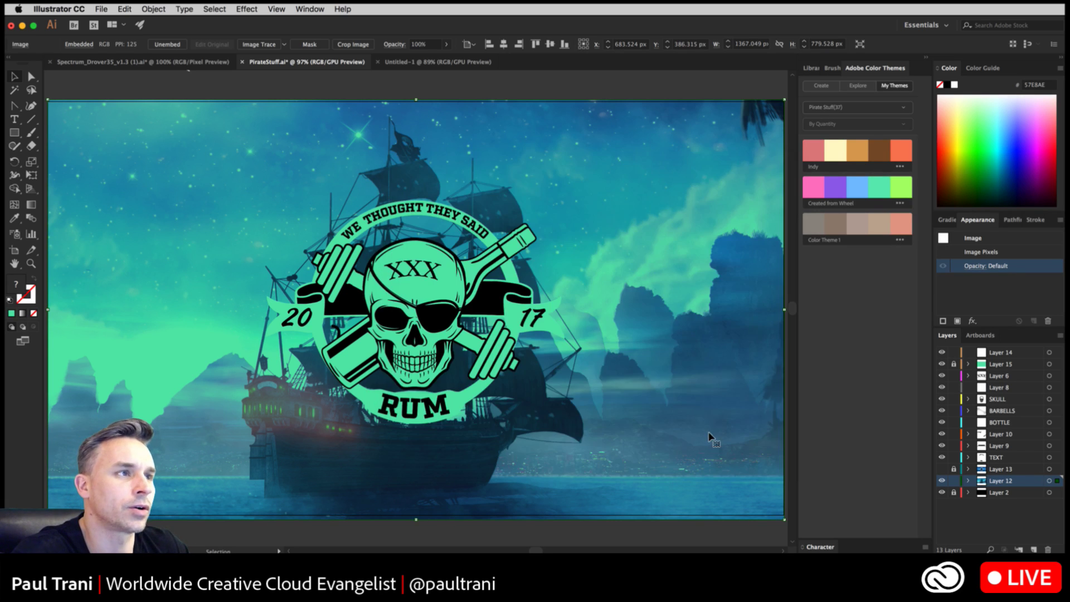
- Display the color themes and graphics of the Pirate Stuff library beside the artwork
left_click(812, 68)
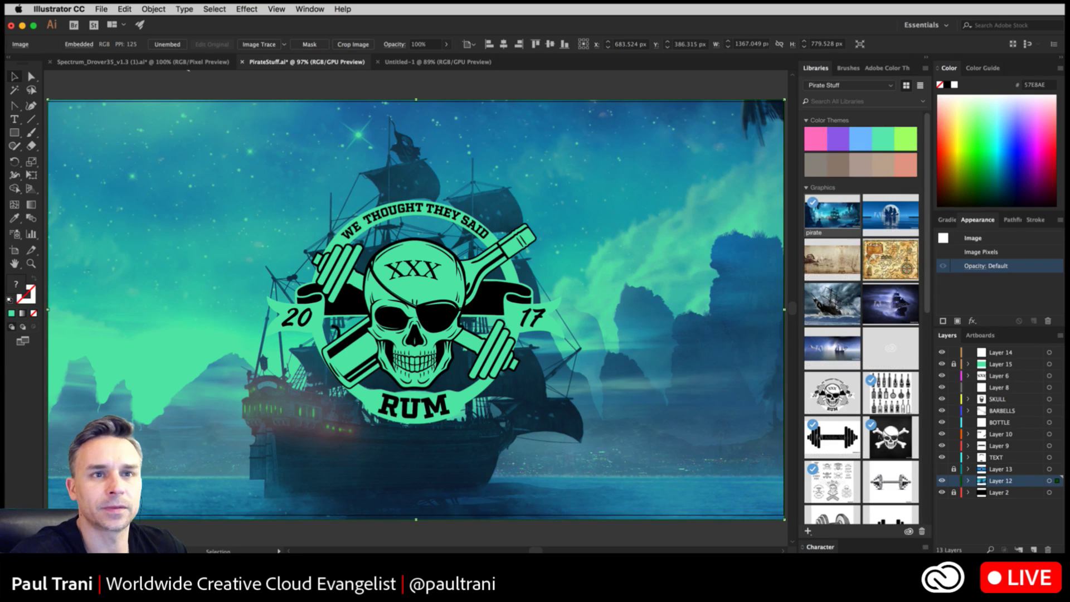
key("super+Tab")
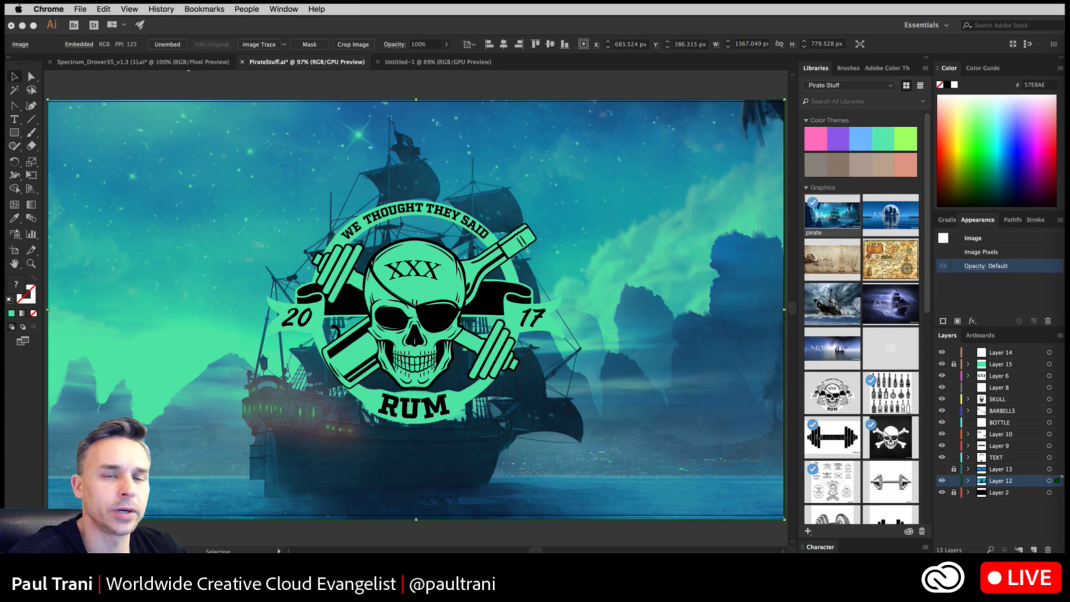
left_click(346, 89)
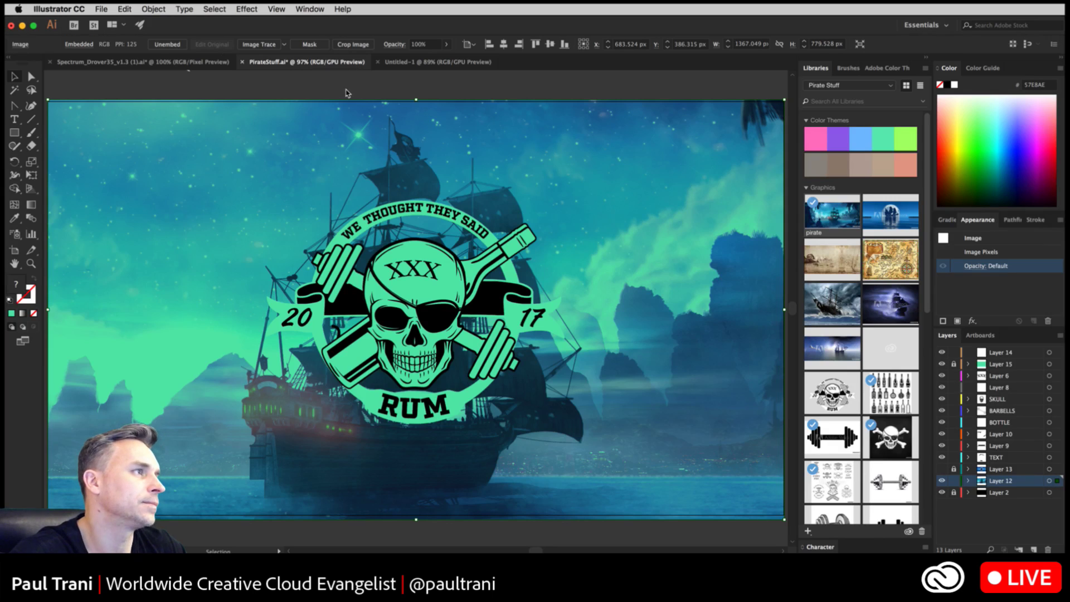
- Open the bug and feature request page for Illustrator
left_click(339, 8)
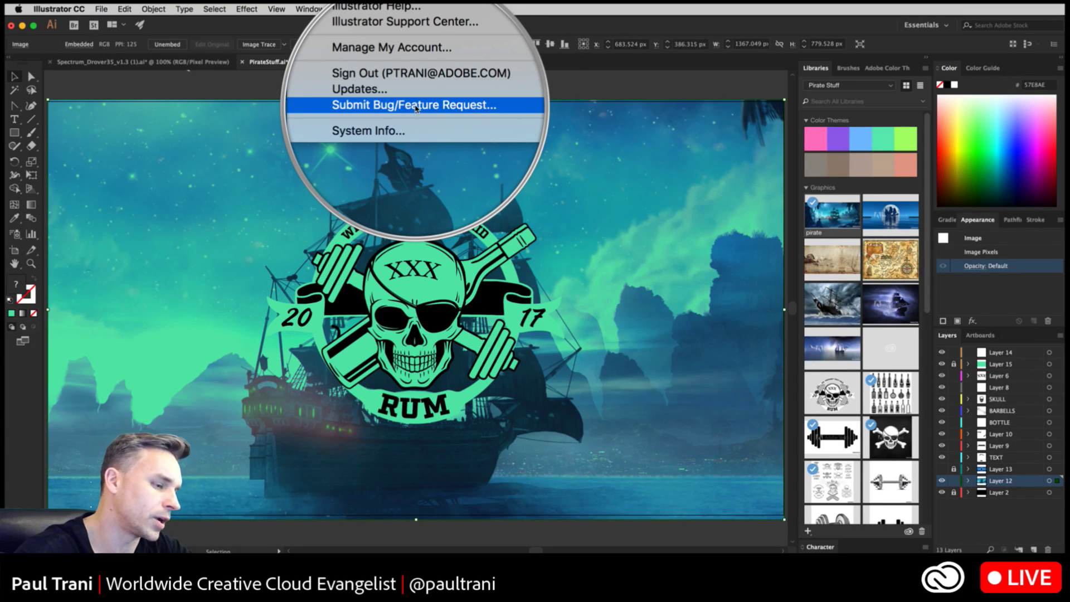
left_click(415, 107)
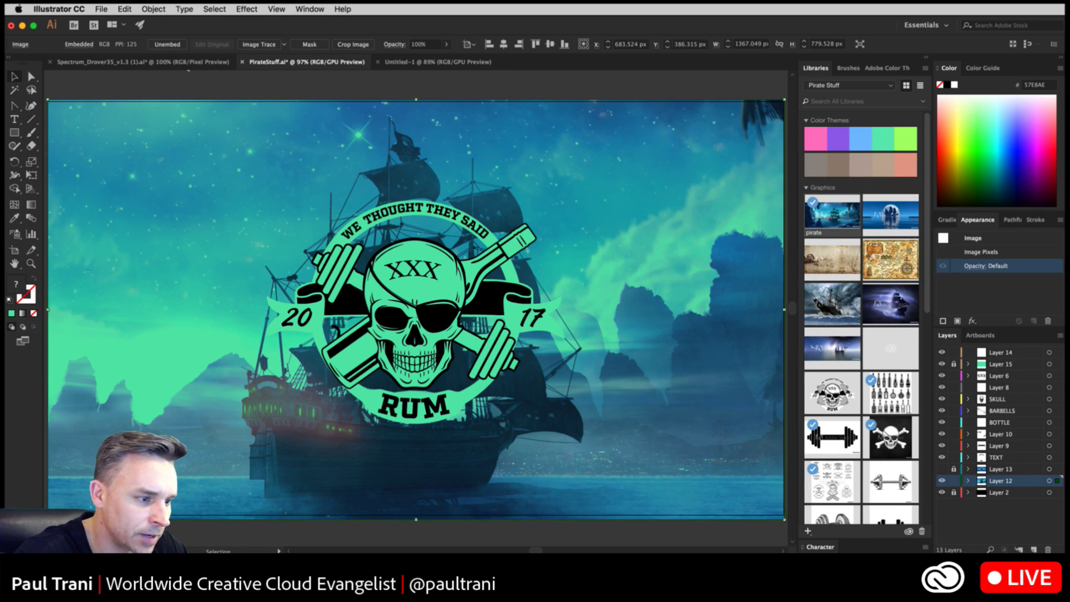
- Close the Finder window, examine the stability fixes in the InDesign release notes PDF in Acrobat, and close the PDF
key("super+Tab")
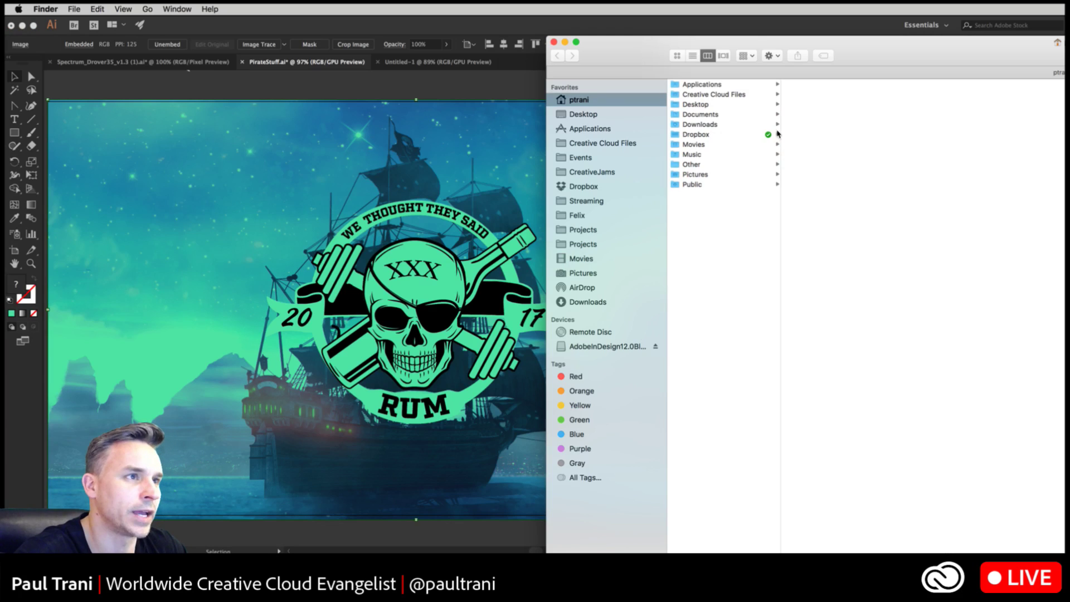
left_click(554, 42)
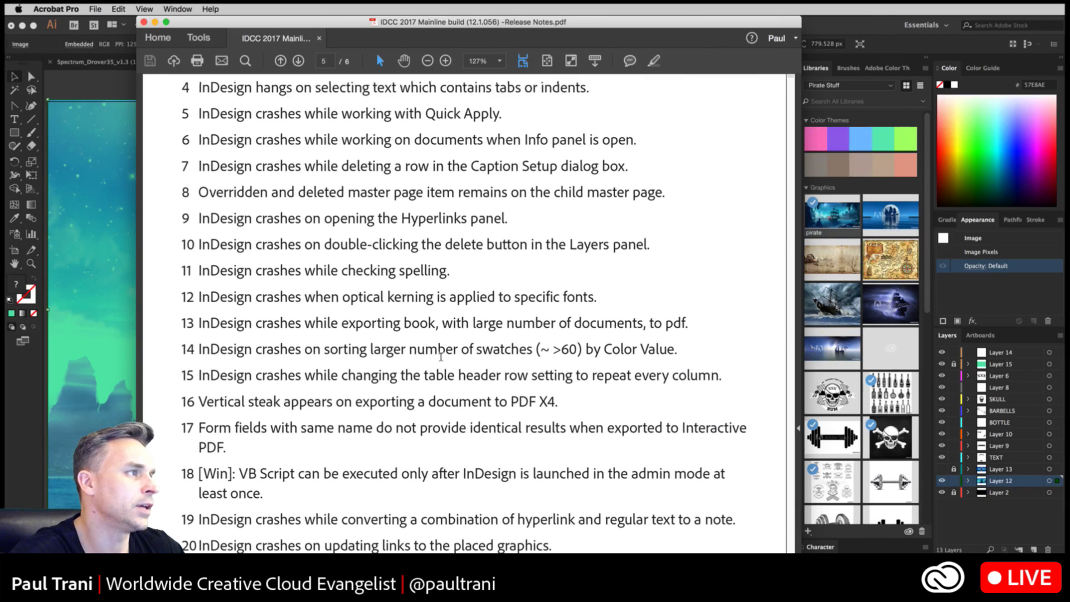
scroll(440, 357, "up", 4)
scroll(440, 357, "up", 6)
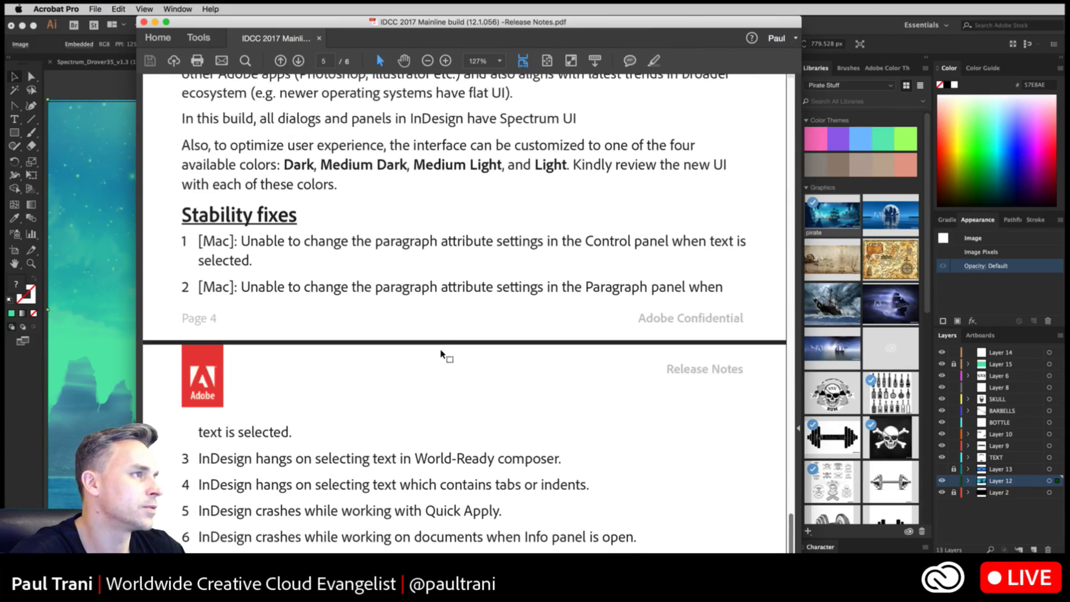
scroll(440, 356, "down", 2)
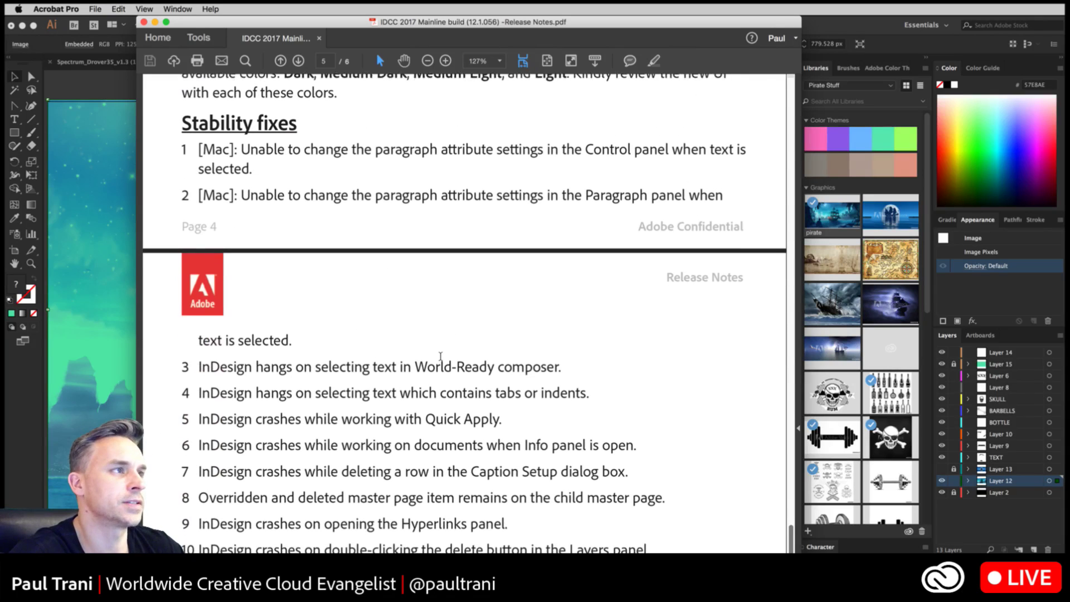
scroll(440, 355, "down", 2)
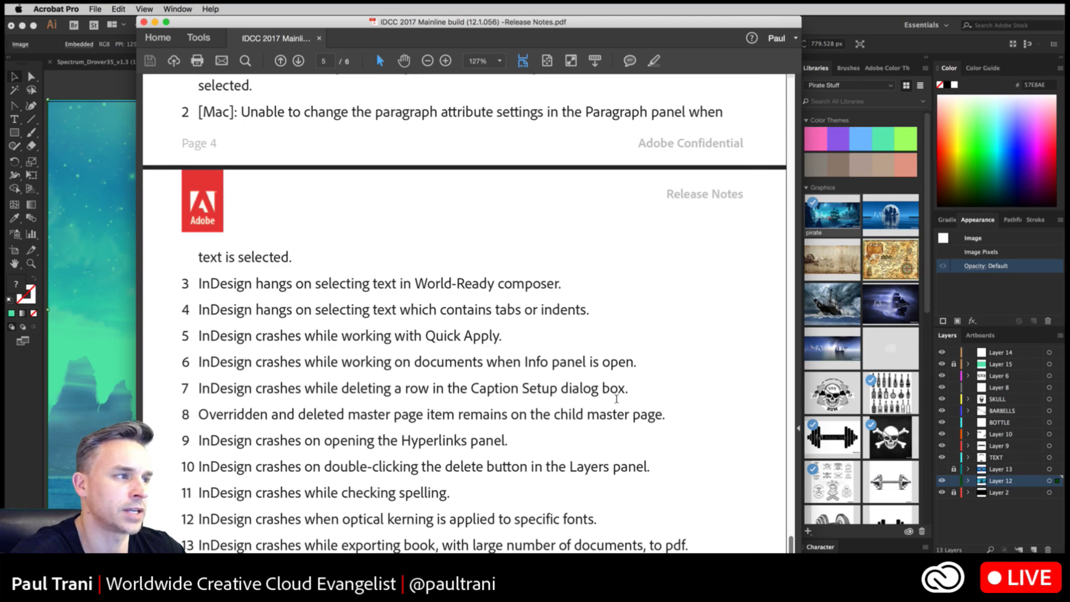
scroll(557, 399, "down", 7)
scroll(614, 415, "down", 3)
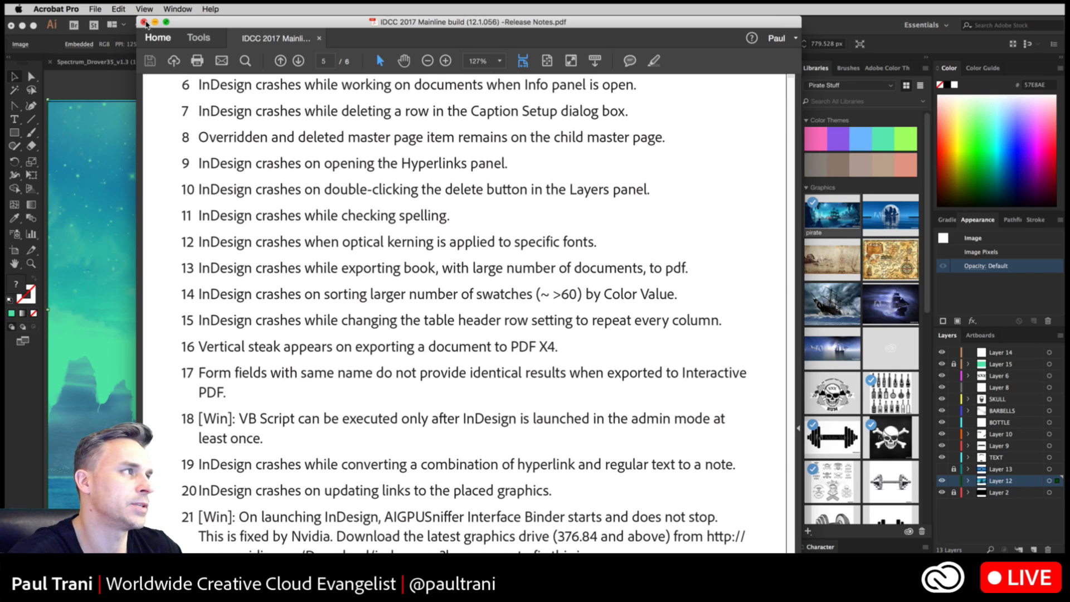
left_click(145, 22)
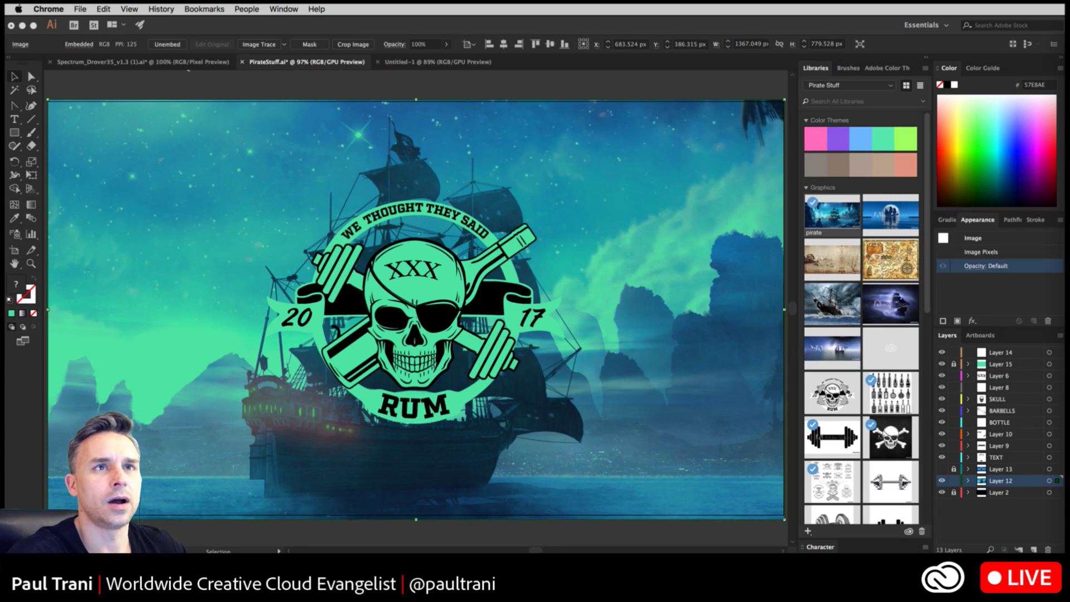
- Bring the Chrome window with InDesign's New features summary page onto the screen
left_click_drag(1058, 117, 405, 6)
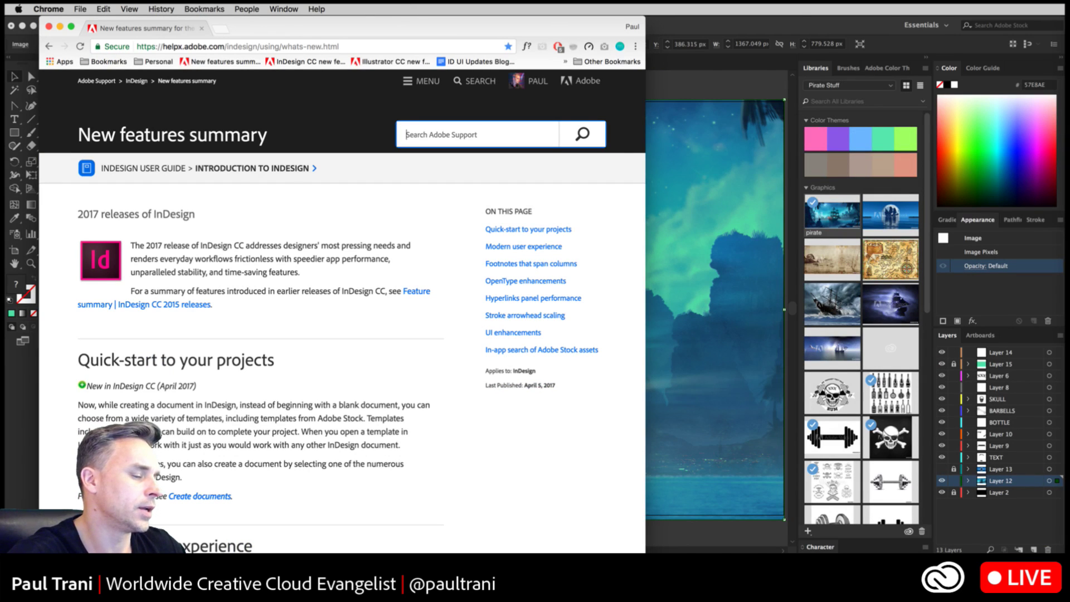
- Widen the browser window, read the InDesign new features summary through the OpenType enhancements, and select the page address
left_click_drag(646, 278, 991, 279)
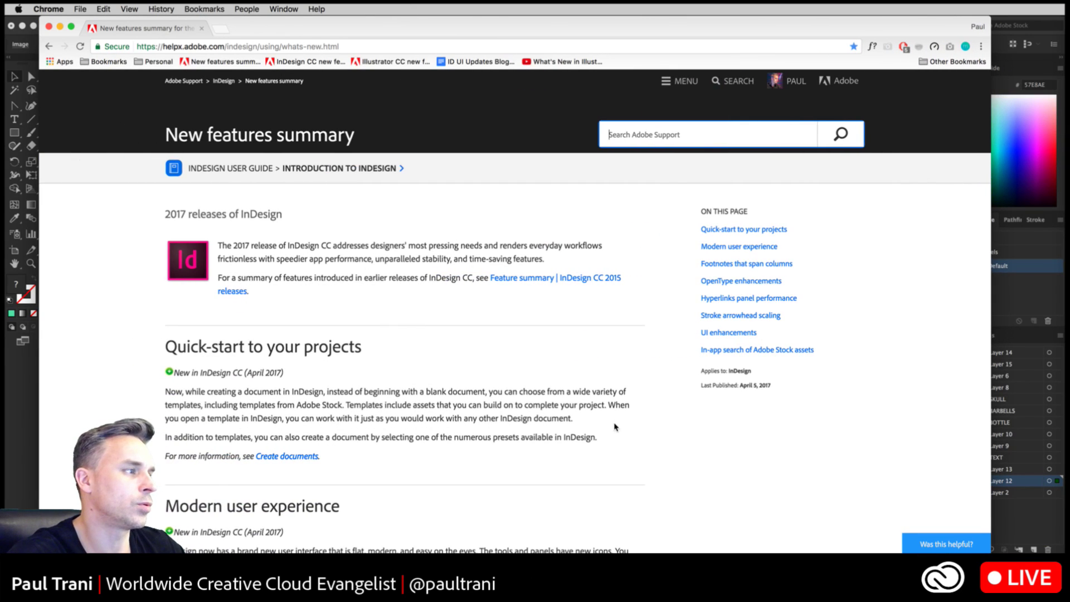
scroll(513, 356, "down", 5)
scroll(512, 354, "down", 20)
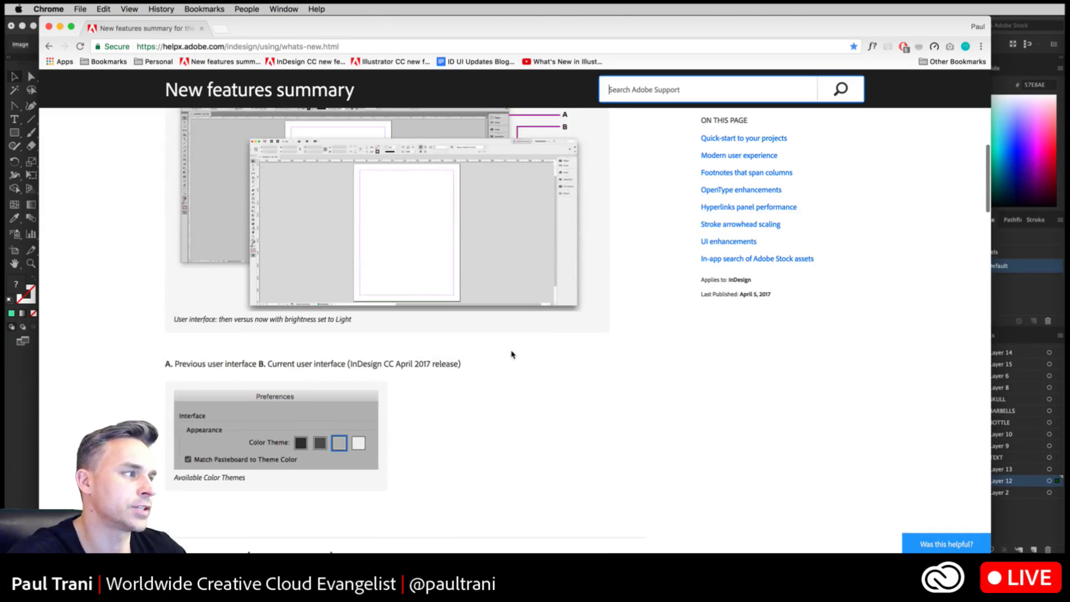
scroll(512, 354, "down", 4)
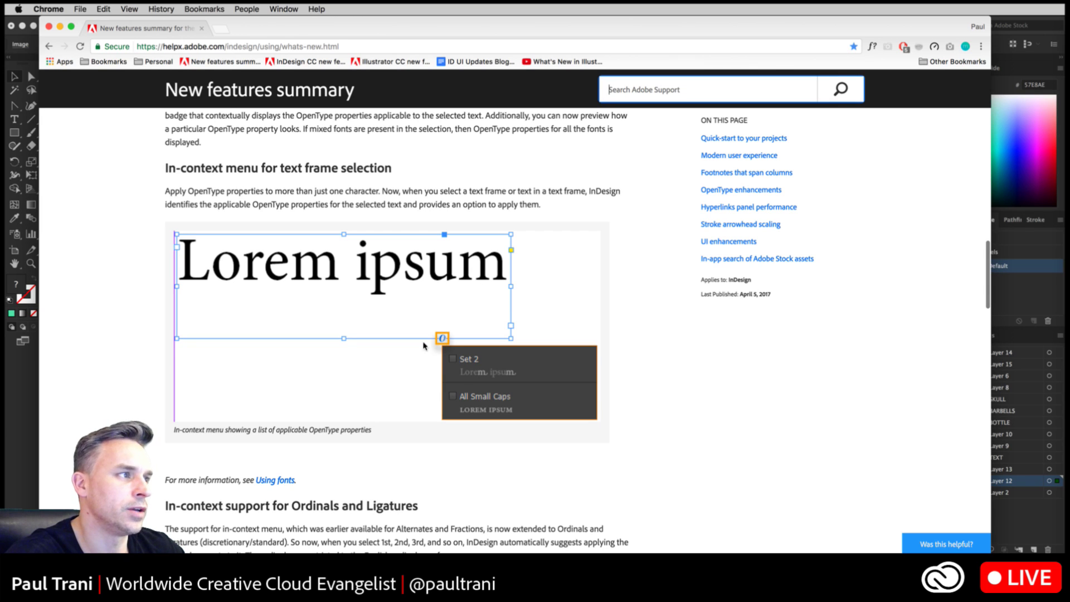
scroll(462, 404, "down", 3)
scroll(462, 406, "down", 3)
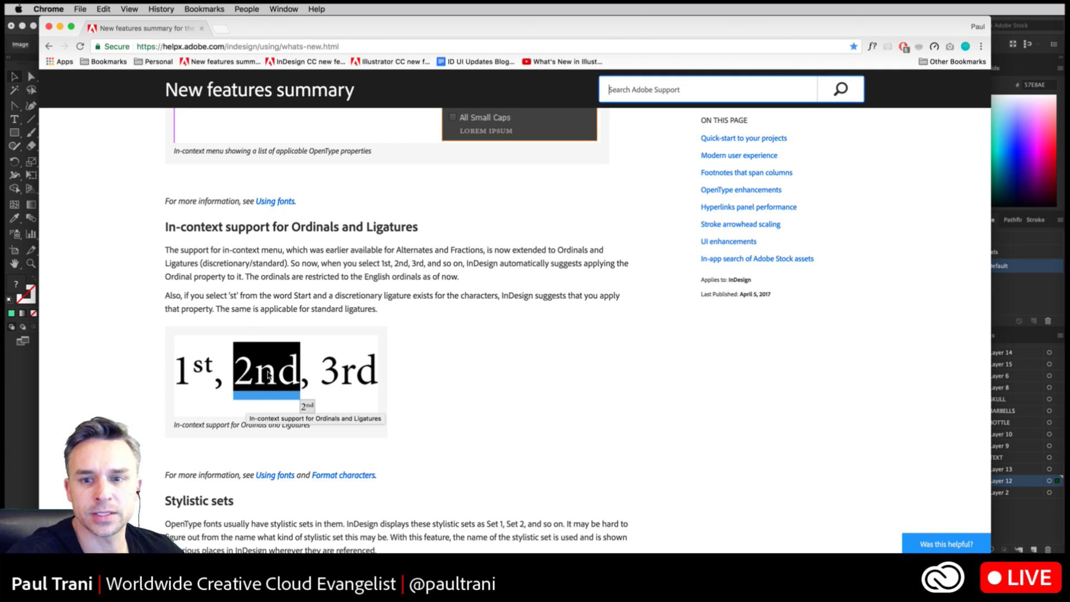
scroll(640, 458, "down", 2)
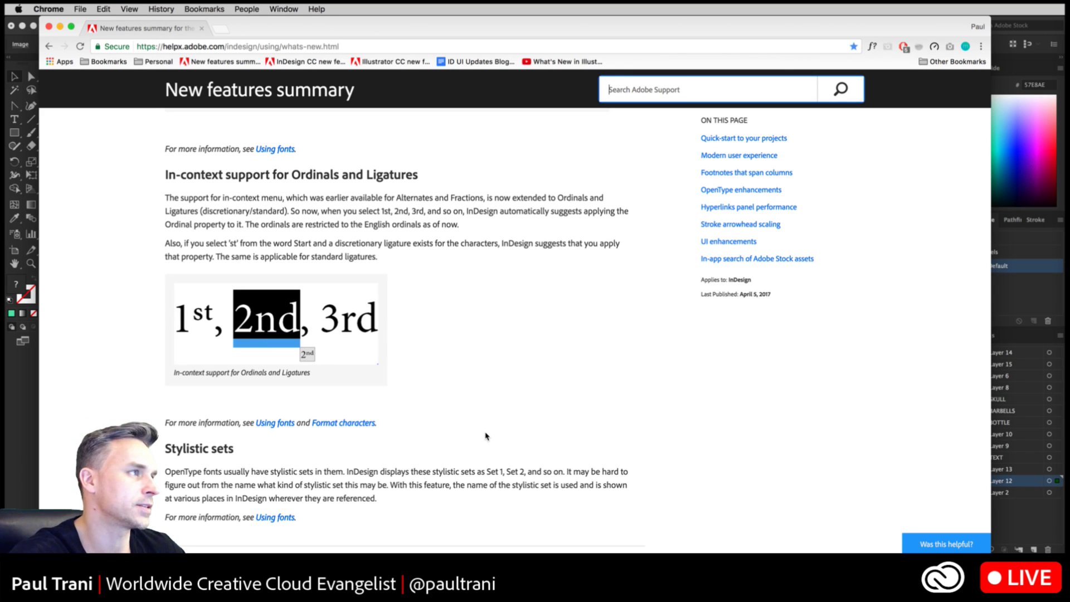
left_click(378, 51)
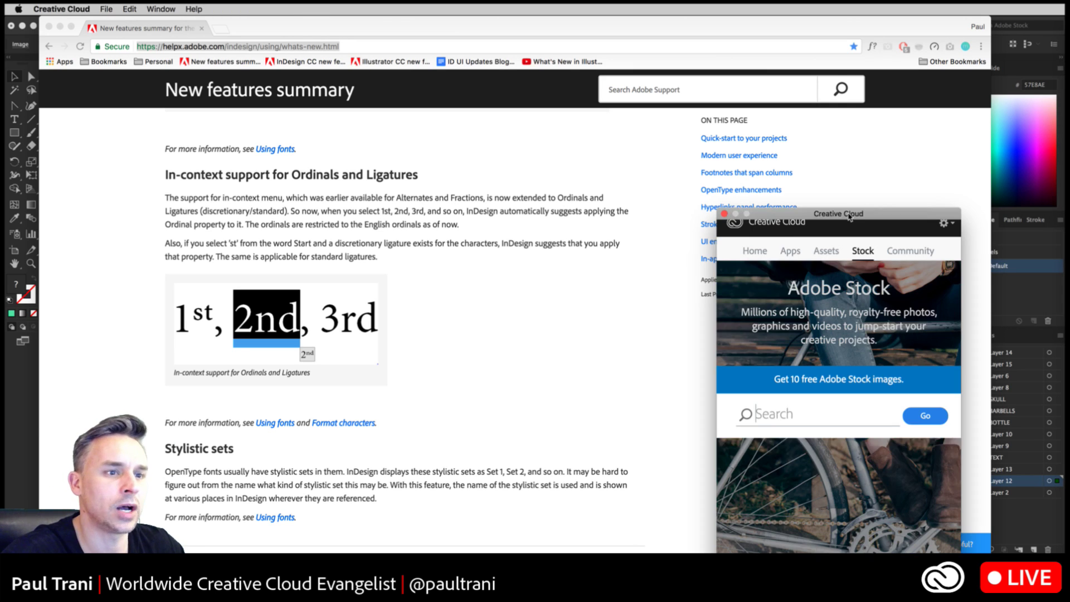
- Display the apps list in the Creative Cloud desktop app, minimize the browser window, and examine the installed apps
left_click(790, 263)
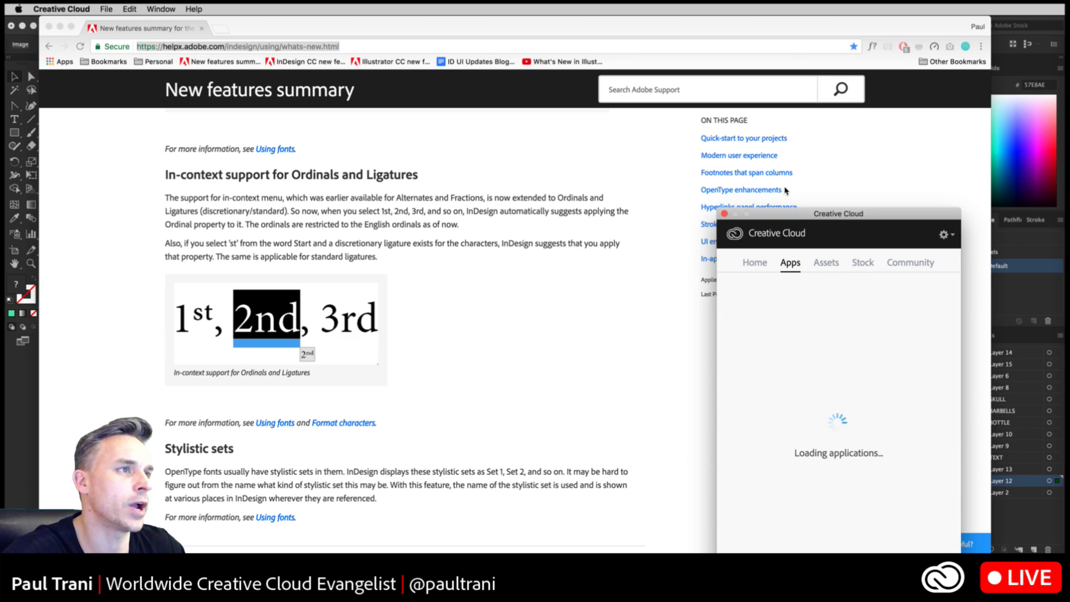
left_click_drag(788, 217, 874, 65)
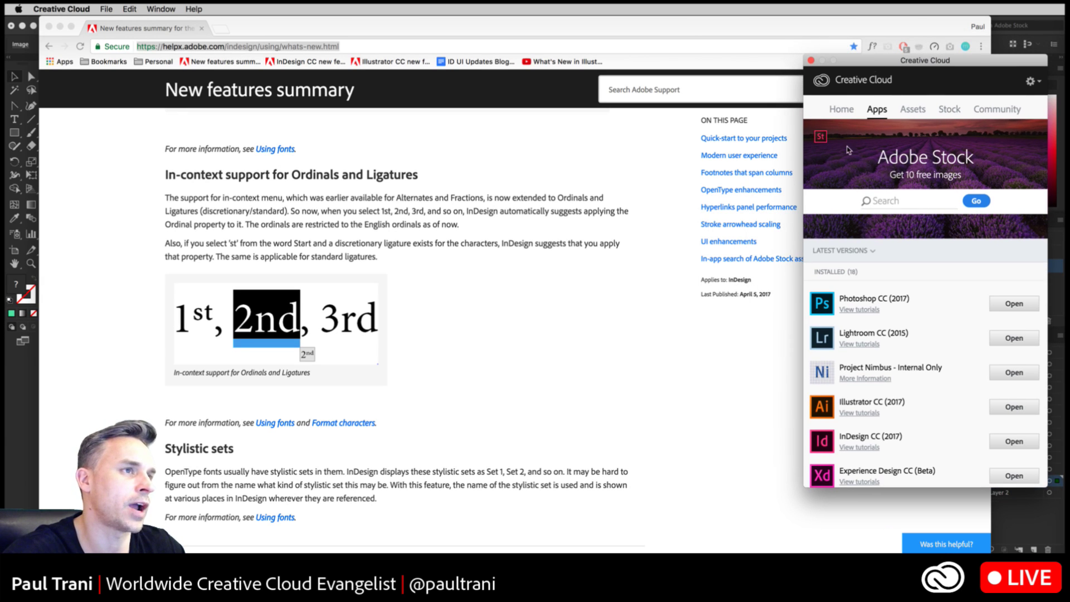
double_click(243, 28)
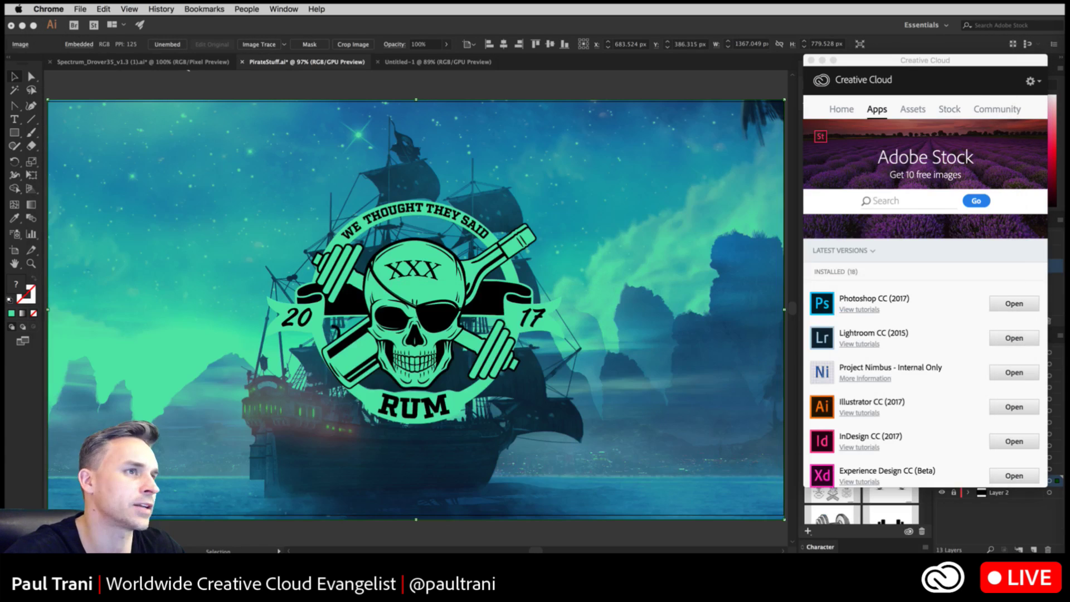
scroll(939, 335, "down", 4)
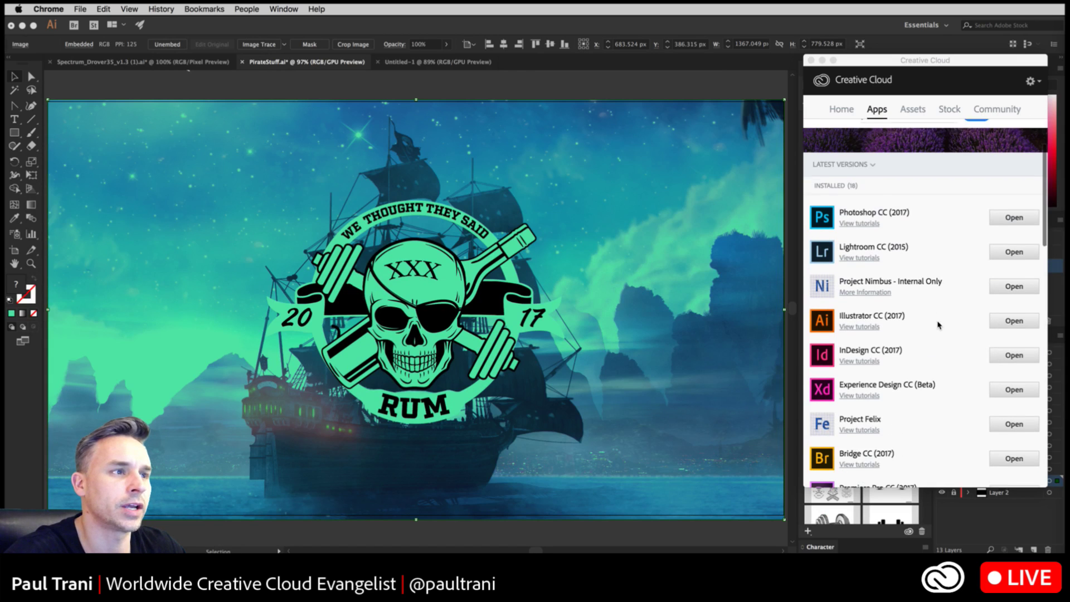
scroll(939, 330, "down", 6)
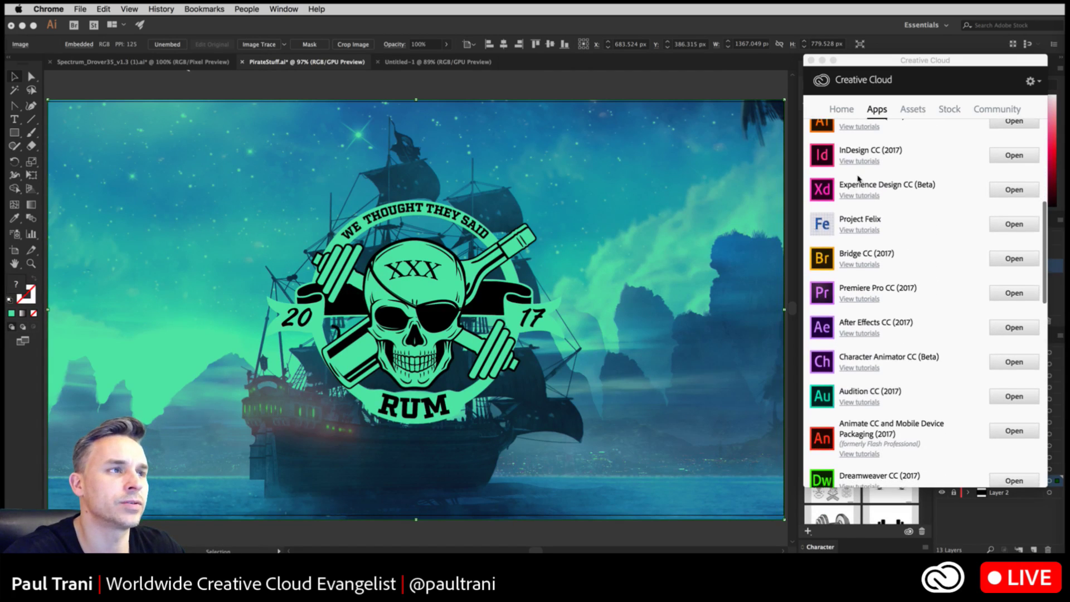
scroll(893, 219, "up", 10)
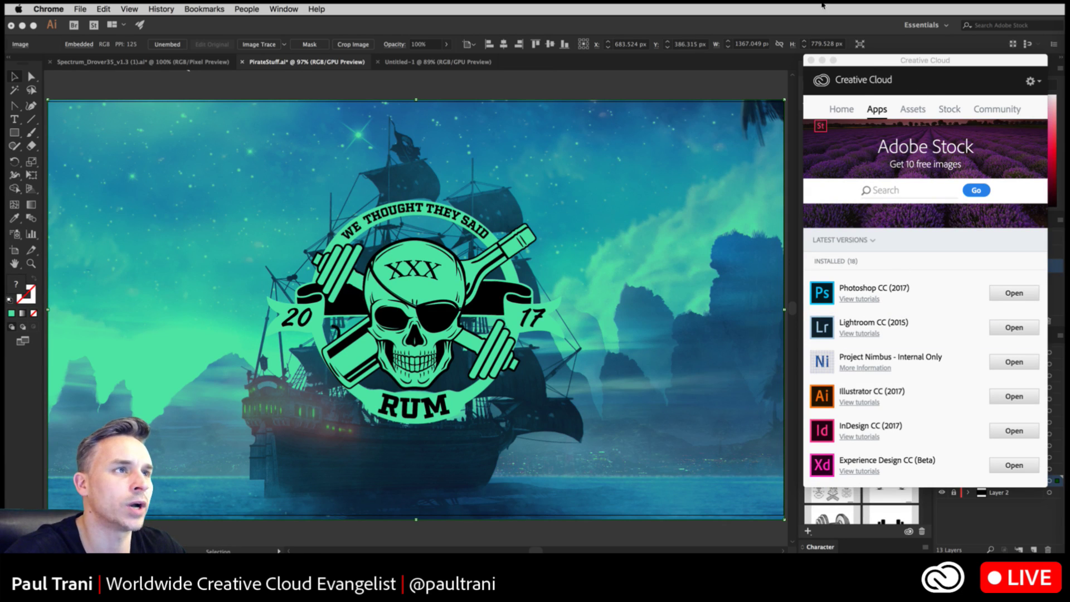
left_click(863, 65)
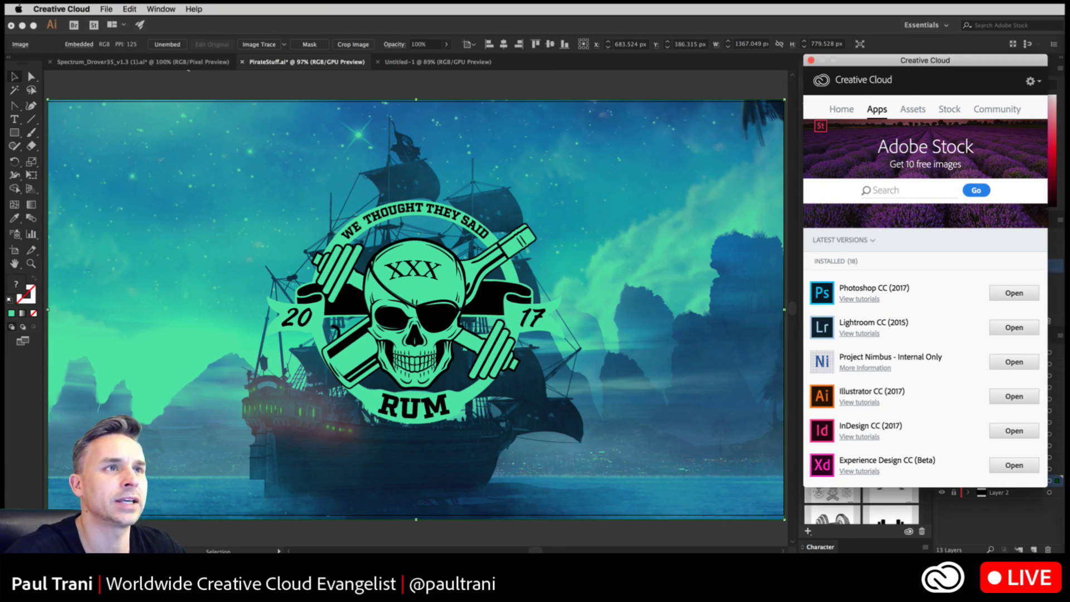
- Show the Illustrator CC new features page in Chrome, select its address, and minimize the browser window
left_click(895, 56)
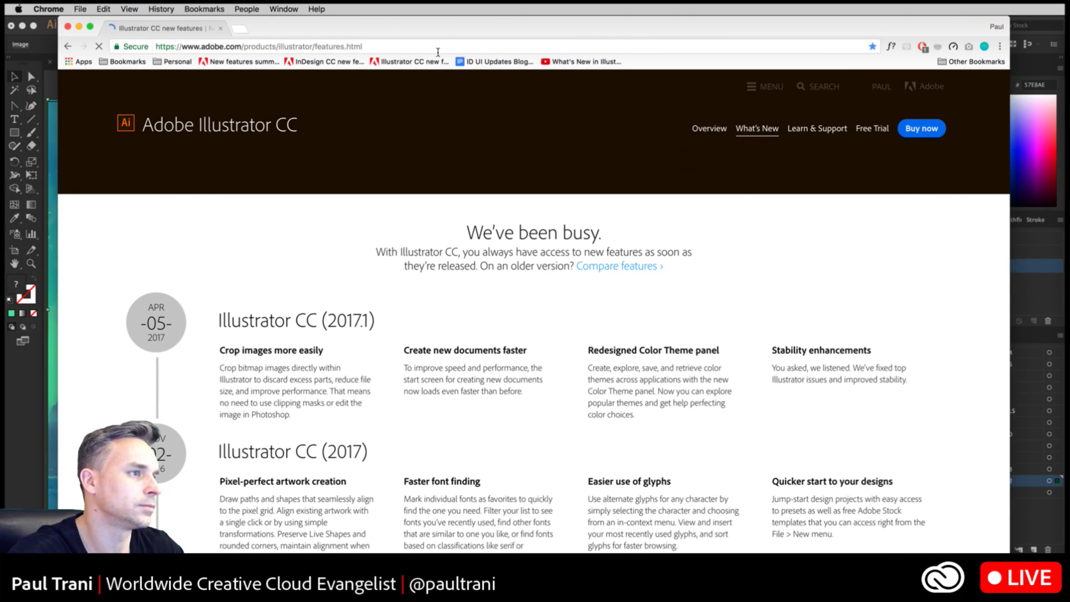
left_click(369, 48)
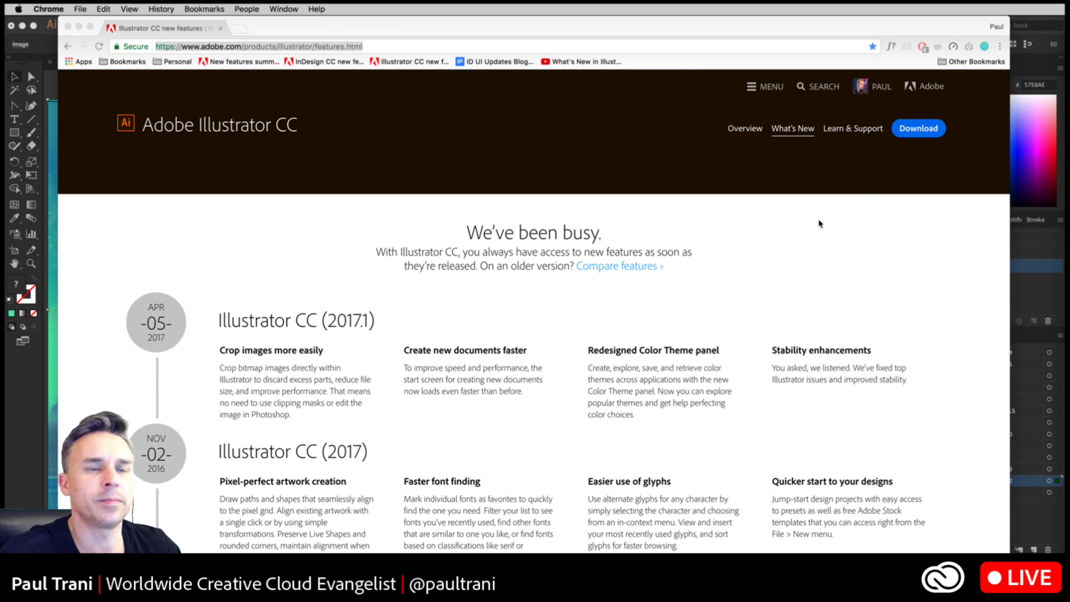
left_click_drag(259, 30, 289, 241)
key("super+m")
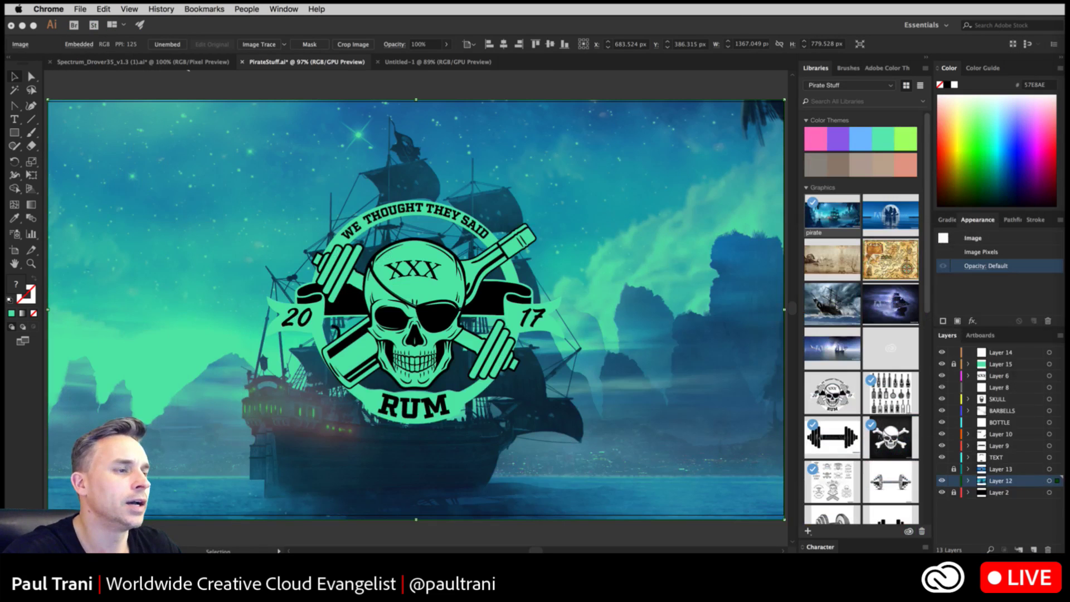
- Return to Illustrator and look through the graphics saved in the Pirate Stuff library
left_click(270, 84)
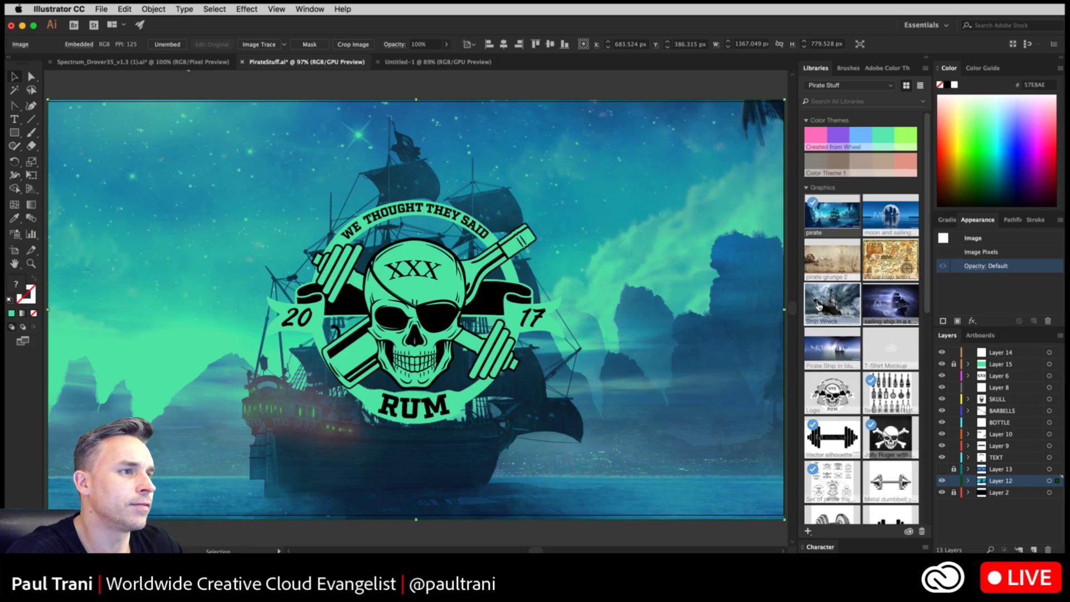
scroll(845, 449, "down", 5)
scroll(866, 446, "down", 4)
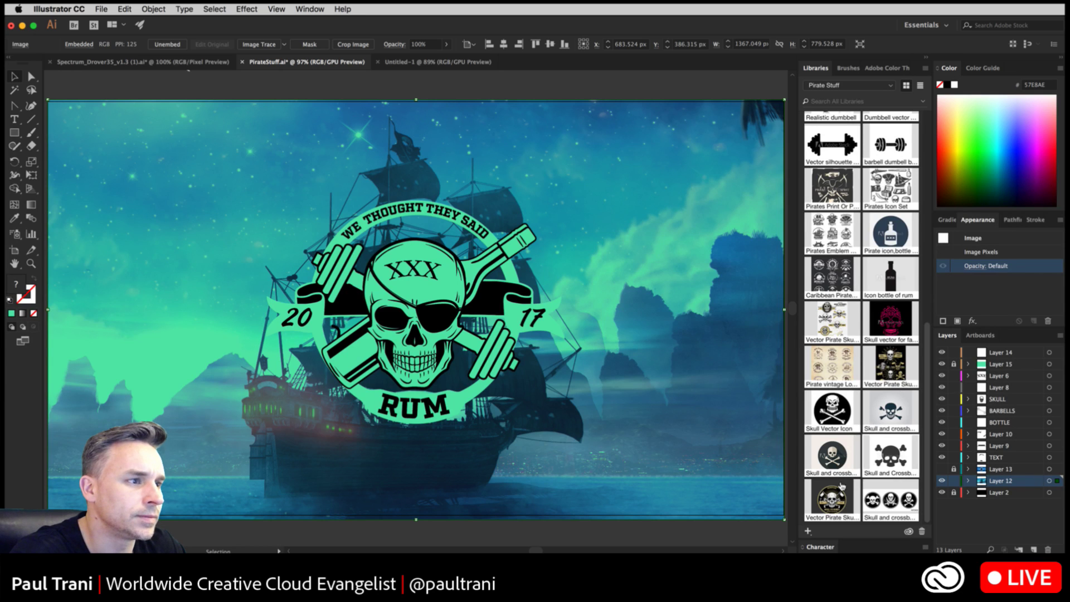
scroll(822, 495, "up", 3)
scroll(822, 495, "up", 1)
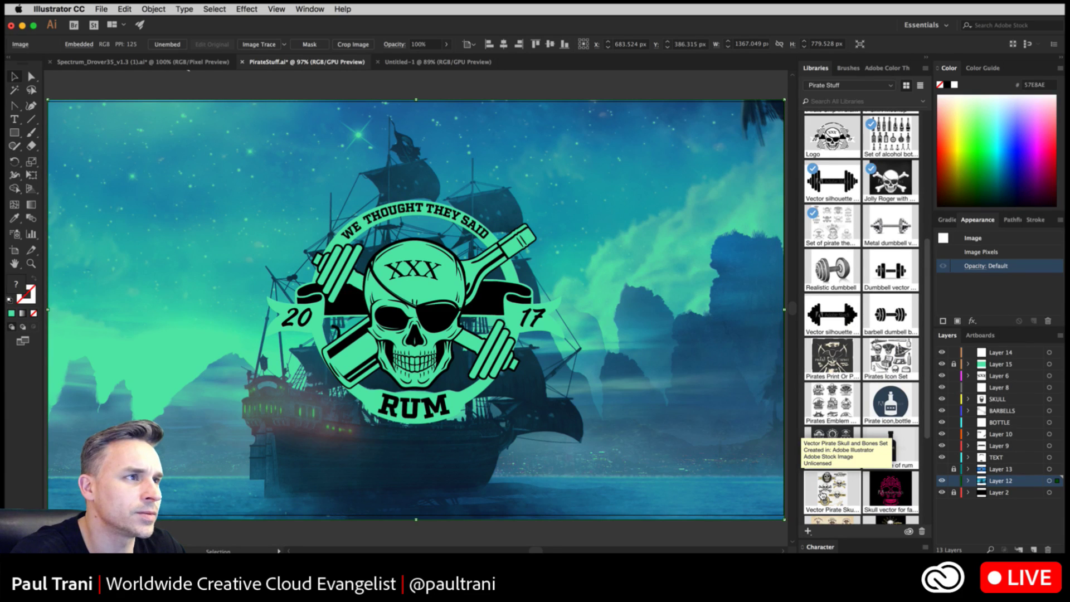
scroll(823, 494, "down", 1)
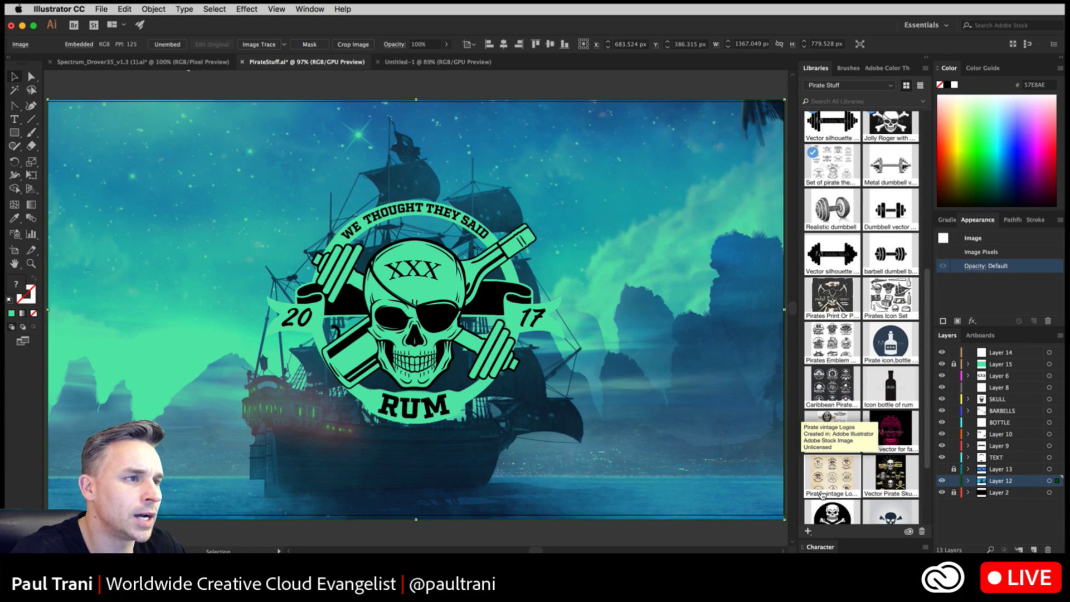
scroll(825, 463, "down", 1)
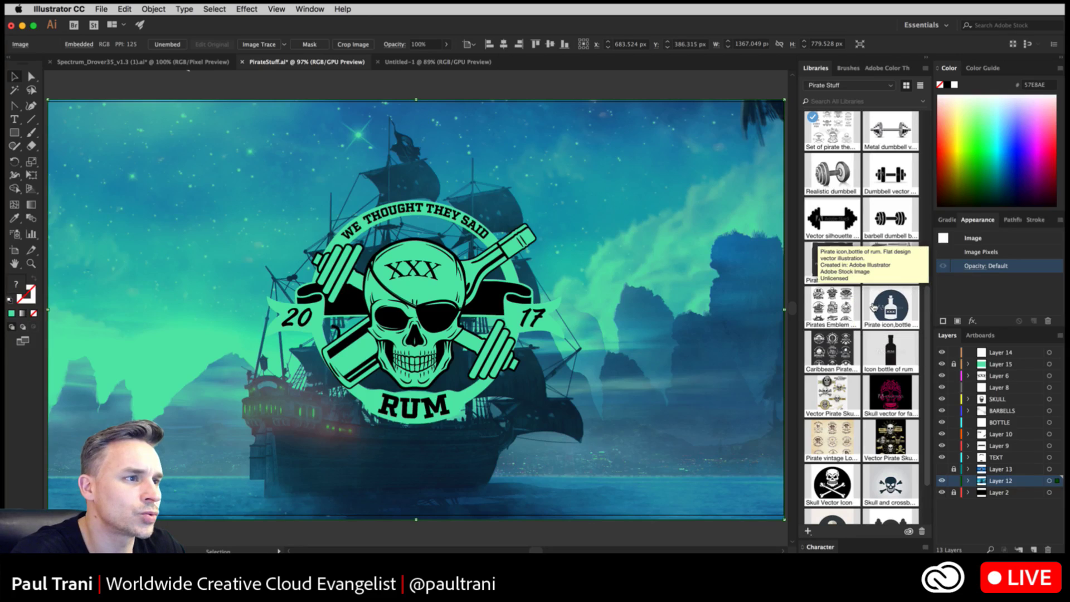
- Search all libraries for "skull" and open the SVG graphic named skull for editing
scroll(858, 335, "up", 3)
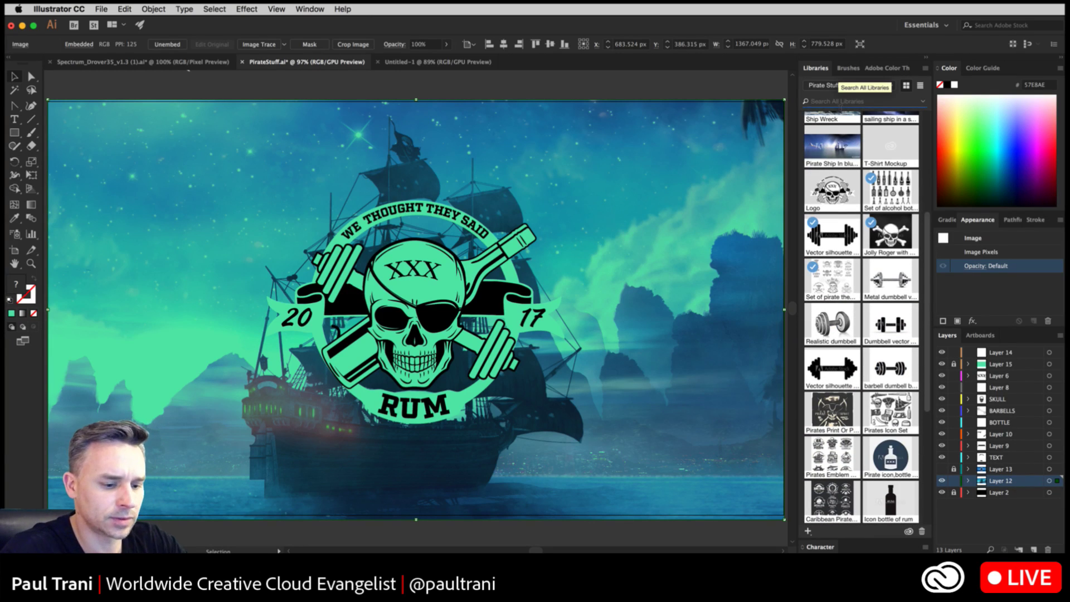
type("skull")
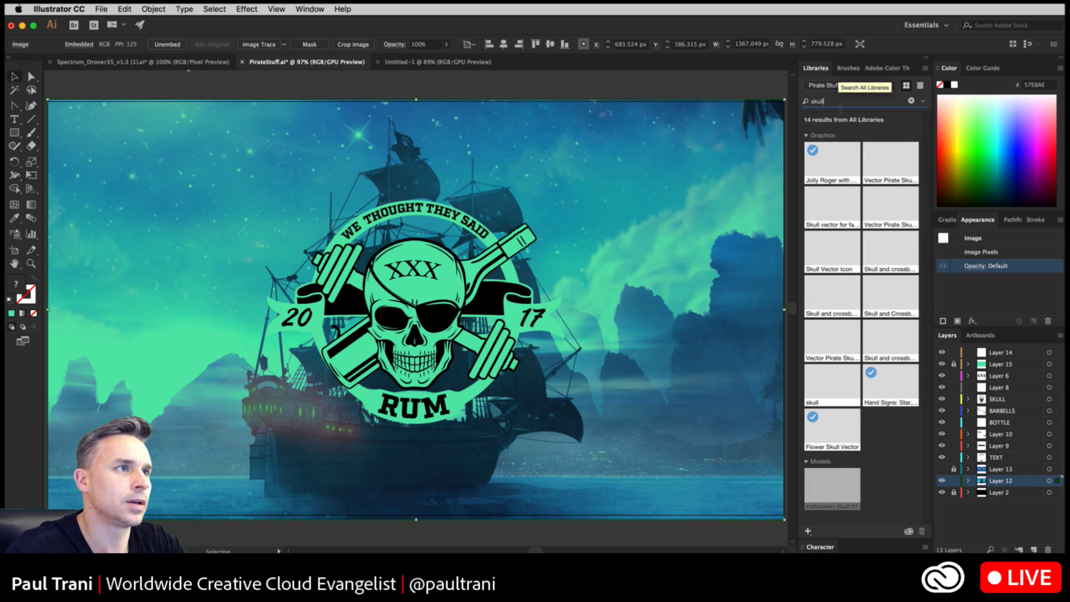
double_click(816, 401)
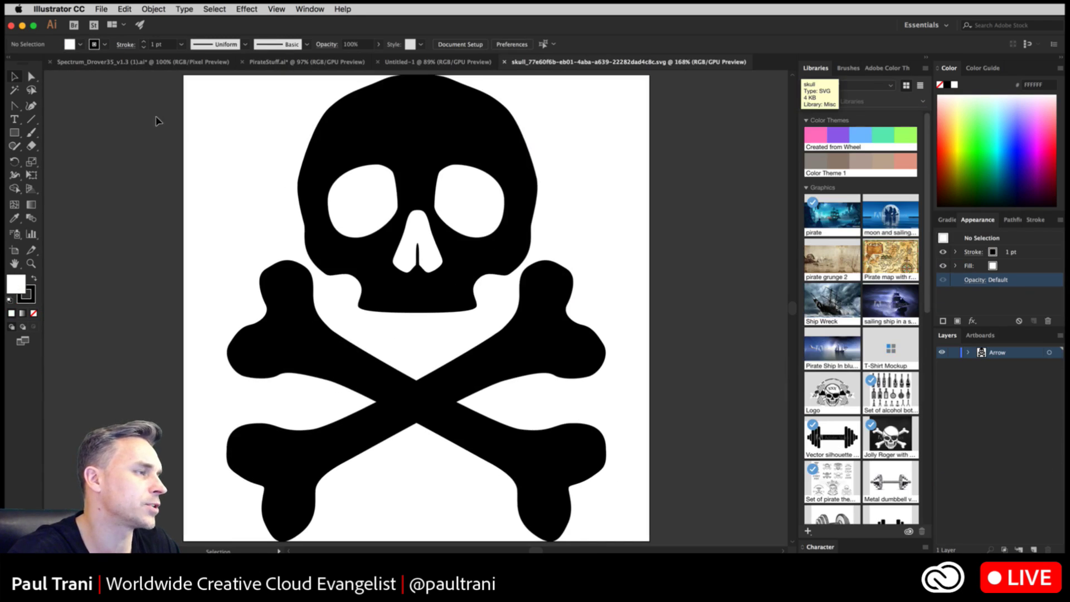
- Ungroup the skull and crossbones artwork and move the skull up and slightly right, clear of the bones
left_click(350, 251)
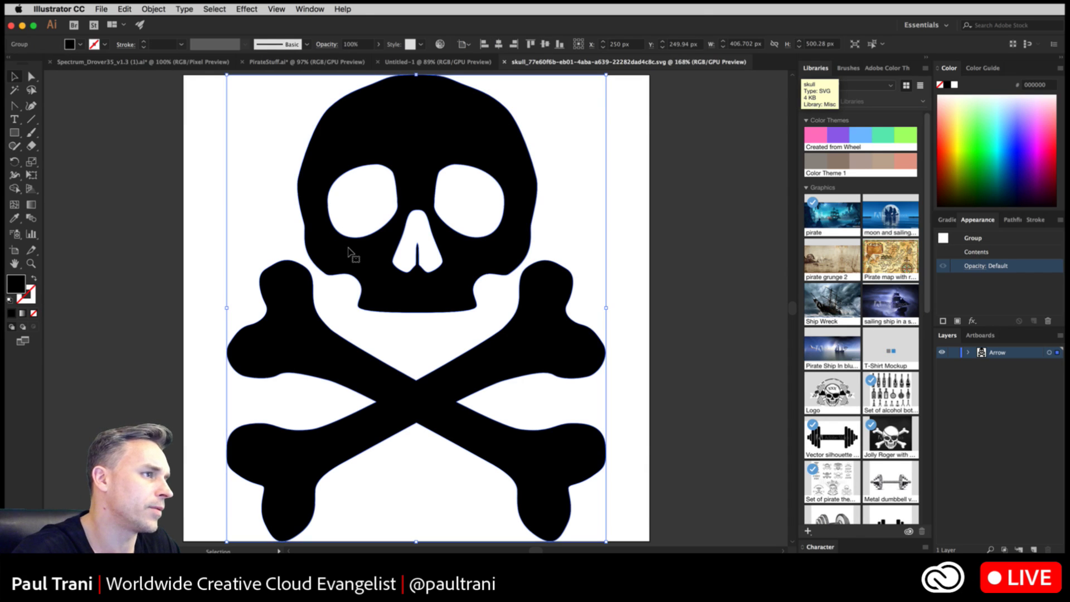
right_click(350, 253)
left_click(394, 349)
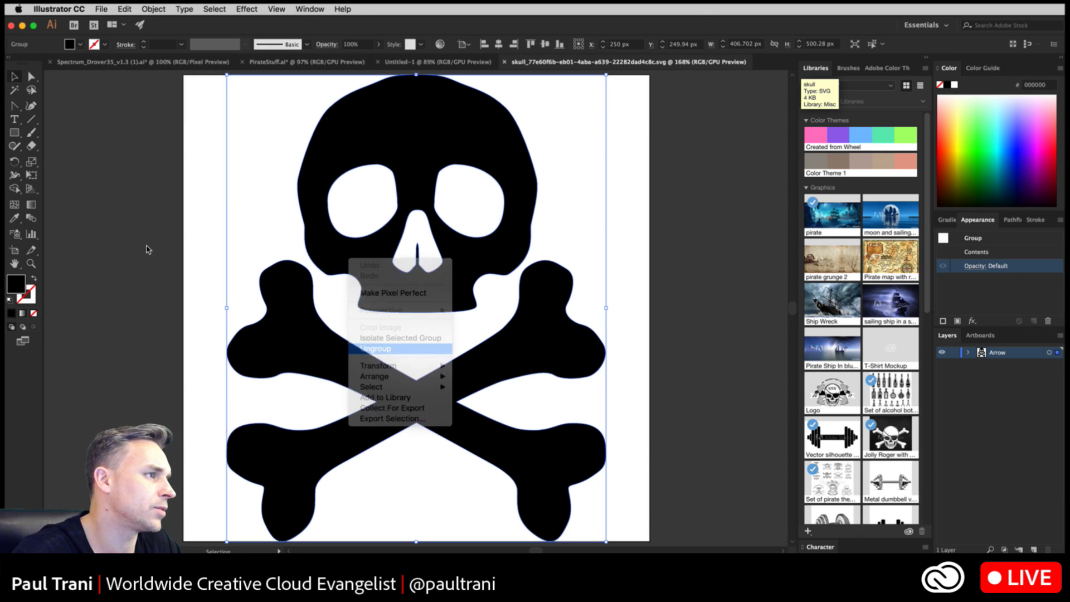
left_click(351, 239)
left_click_drag(349, 248, 374, 211)
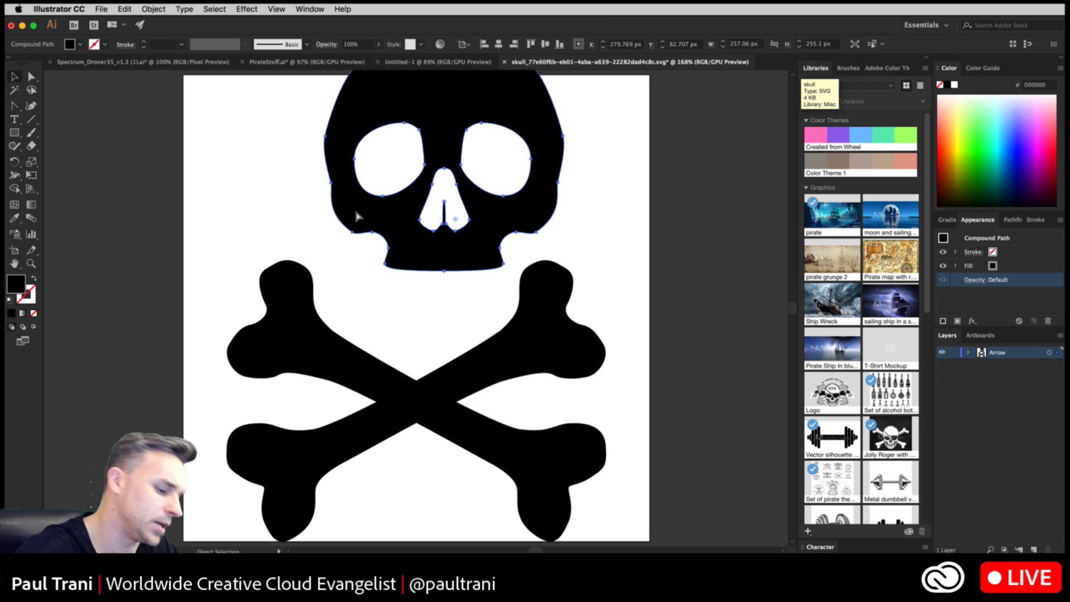
- Switch to the PirateStuff.ai document and hide Layer 13 and every layer above it
left_click(277, 65)
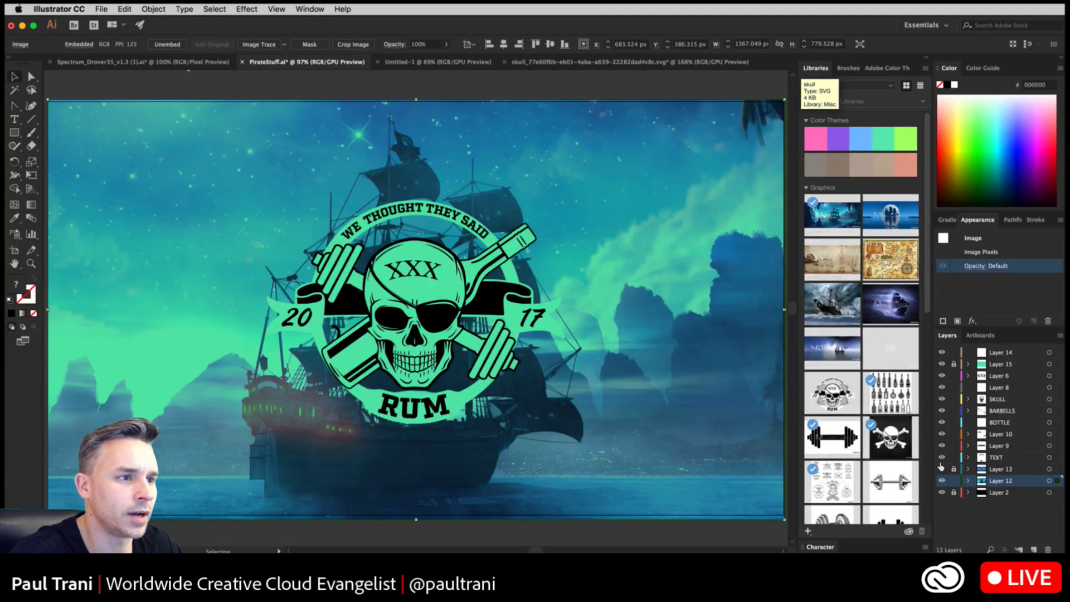
left_click_drag(941, 467, 938, 344)
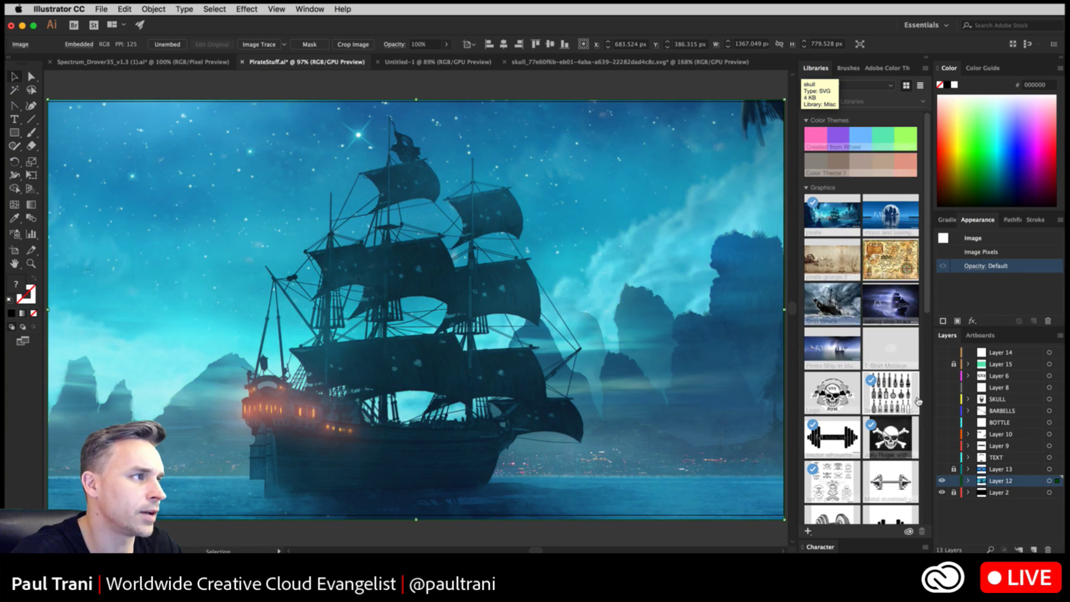
- Paste the copied skull into the artwork, enlarge it to about 500 × 496 px, and move it over the ship
key("super+v")
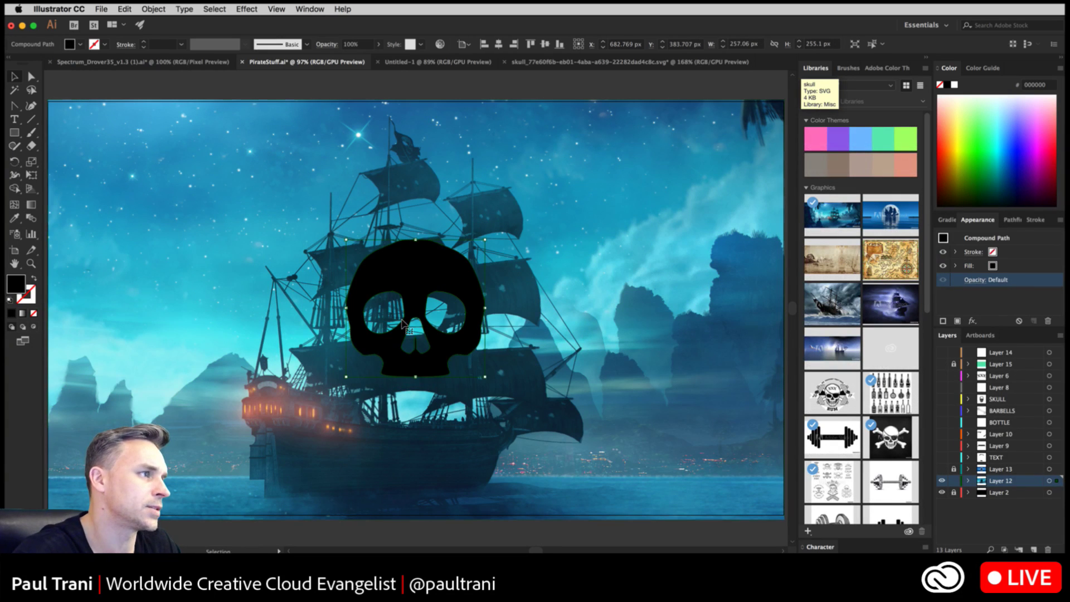
left_click_drag(487, 376, 615, 506)
left_click_drag(454, 294, 404, 223)
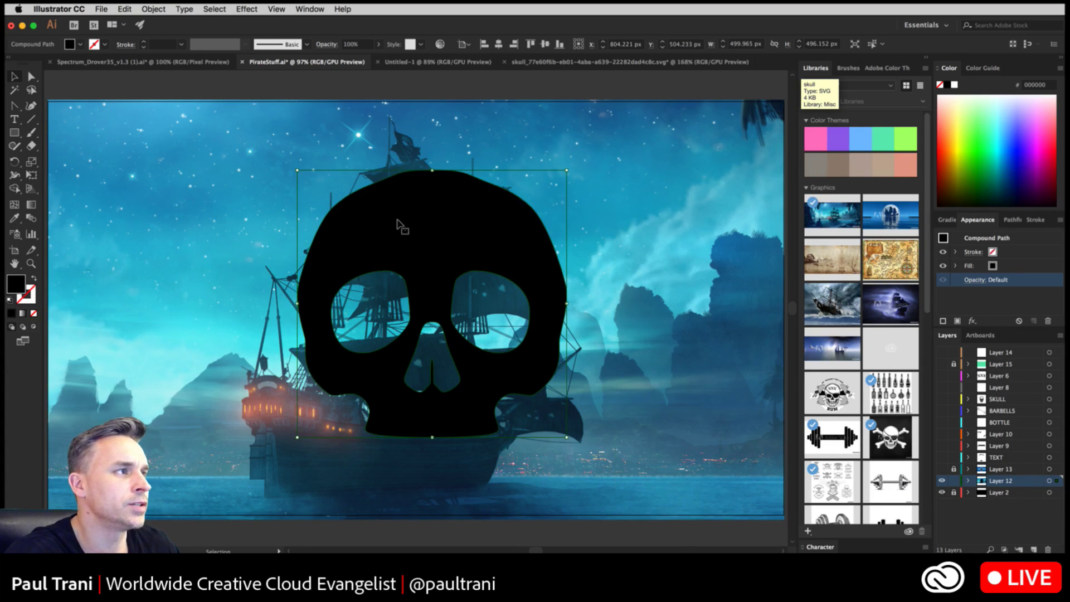
- Select the skull together with the pirate ship image and make a clipping mask from them
left_click(429, 126, "shift")
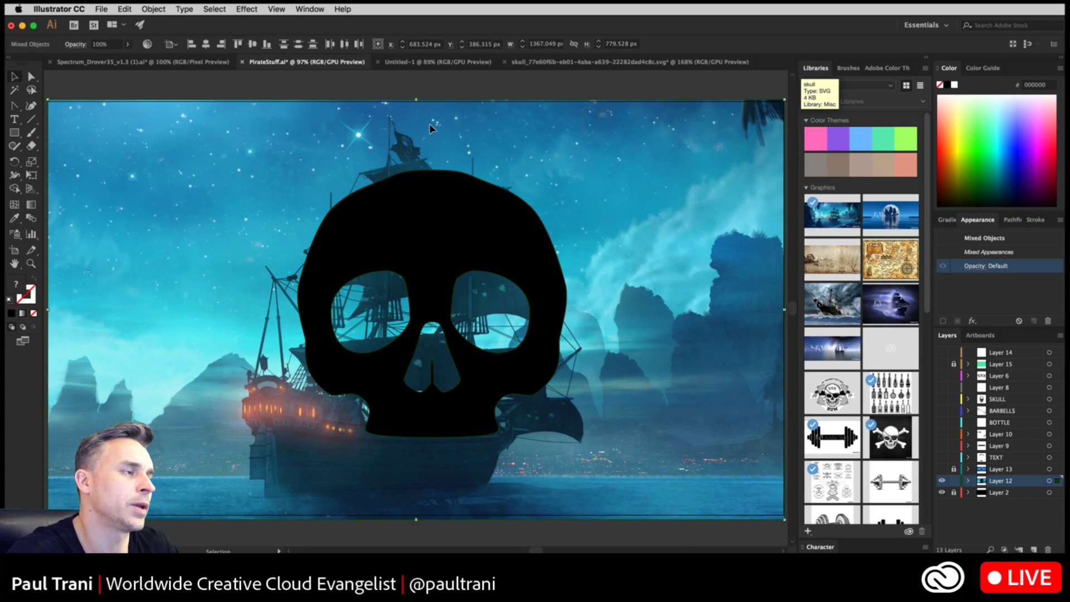
left_click(454, 228)
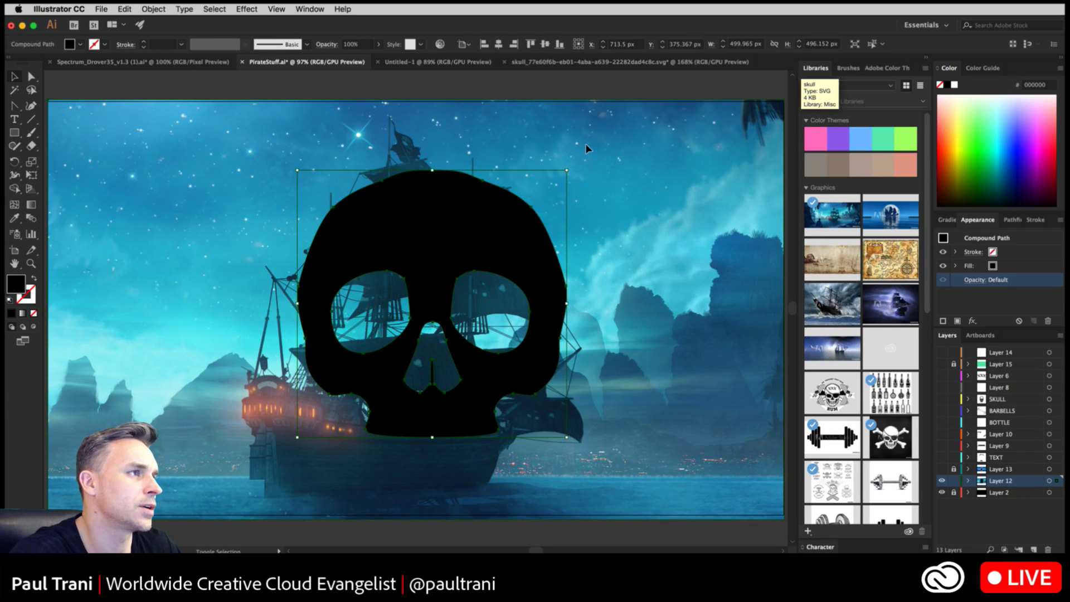
left_click(585, 142, "shift")
right_click(449, 192)
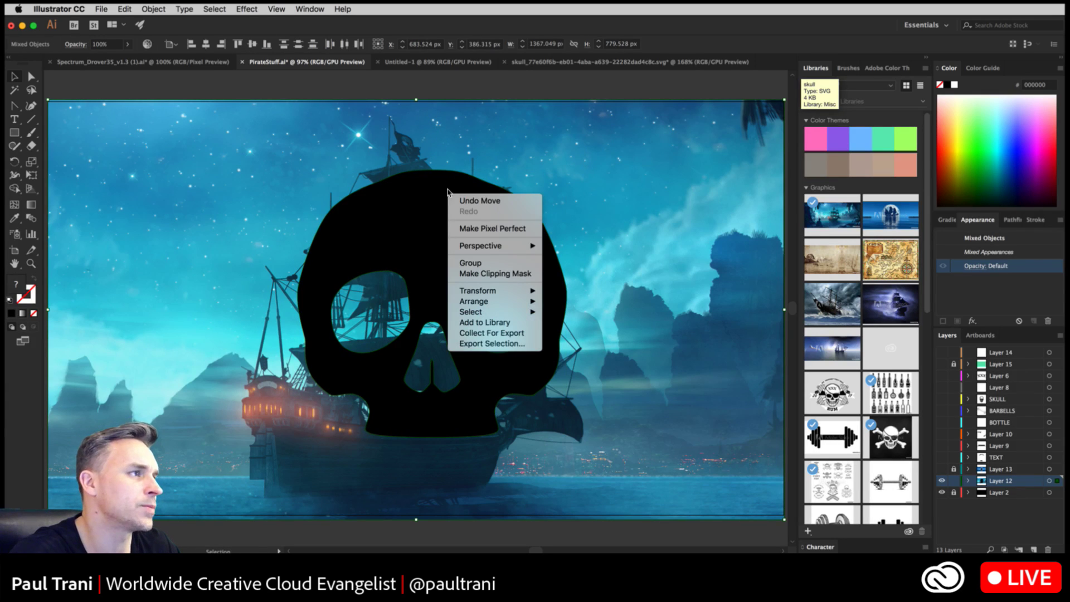
left_click(483, 273)
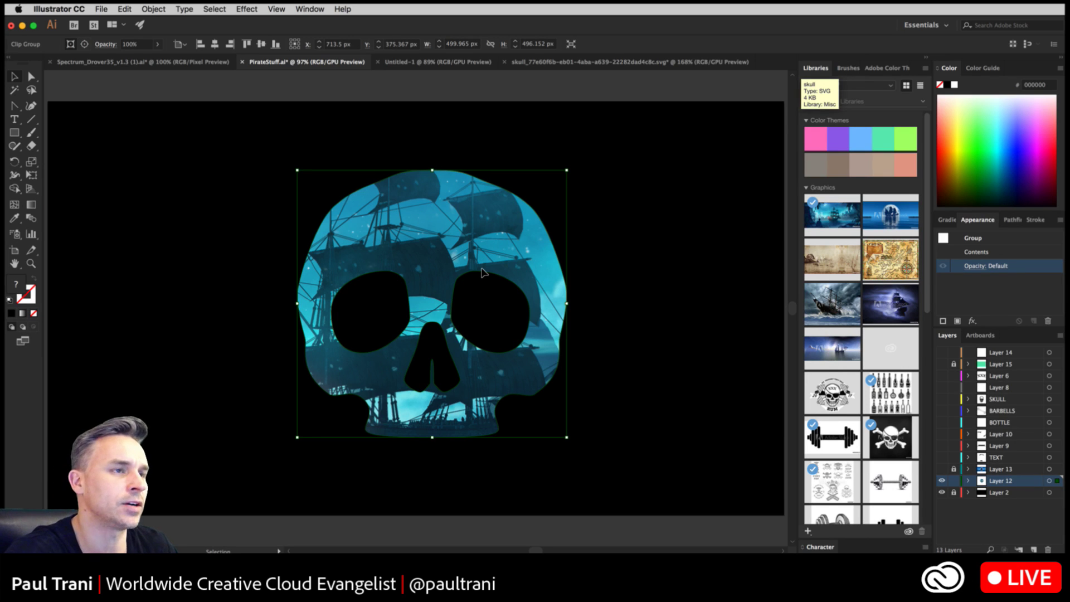
- Isolate the skull clip group, reposition the ship image inside it to about X 878, Y 414 px, and exit isolation mode
double_click(475, 210)
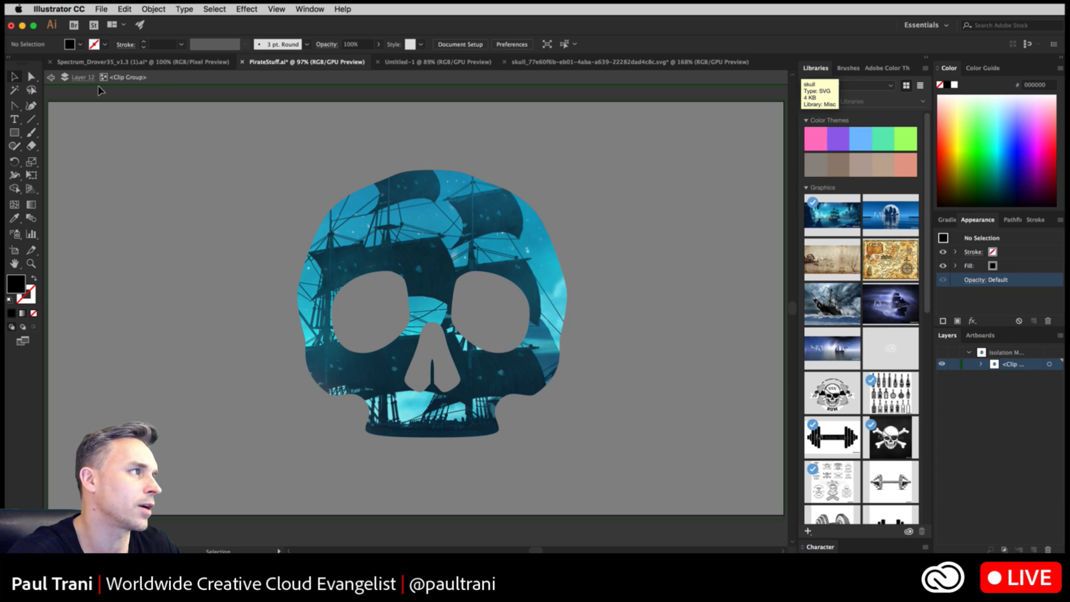
left_click(52, 76)
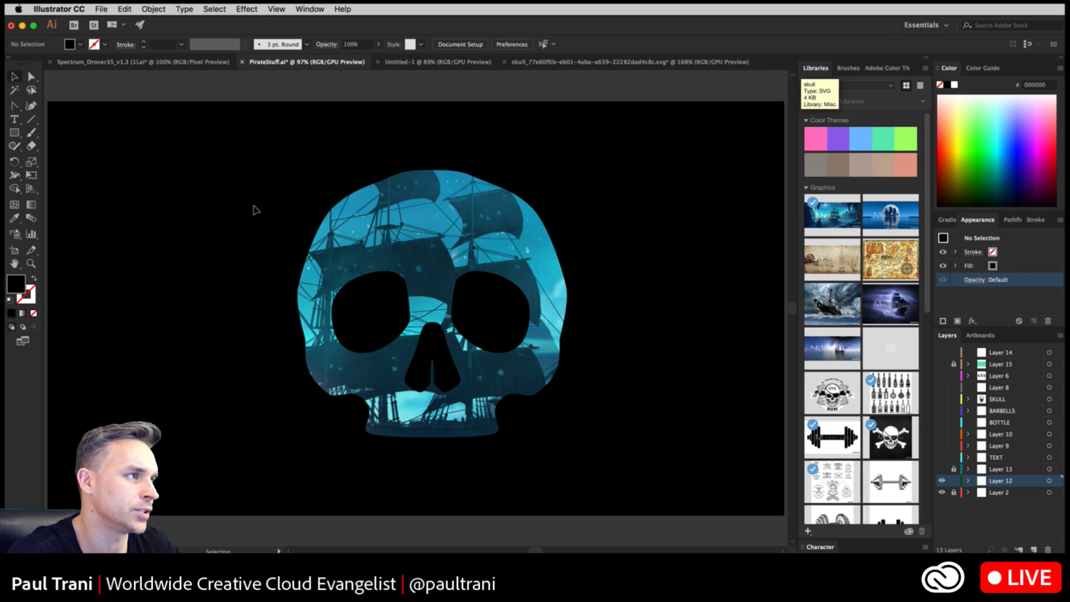
left_click(384, 232)
double_click(384, 232)
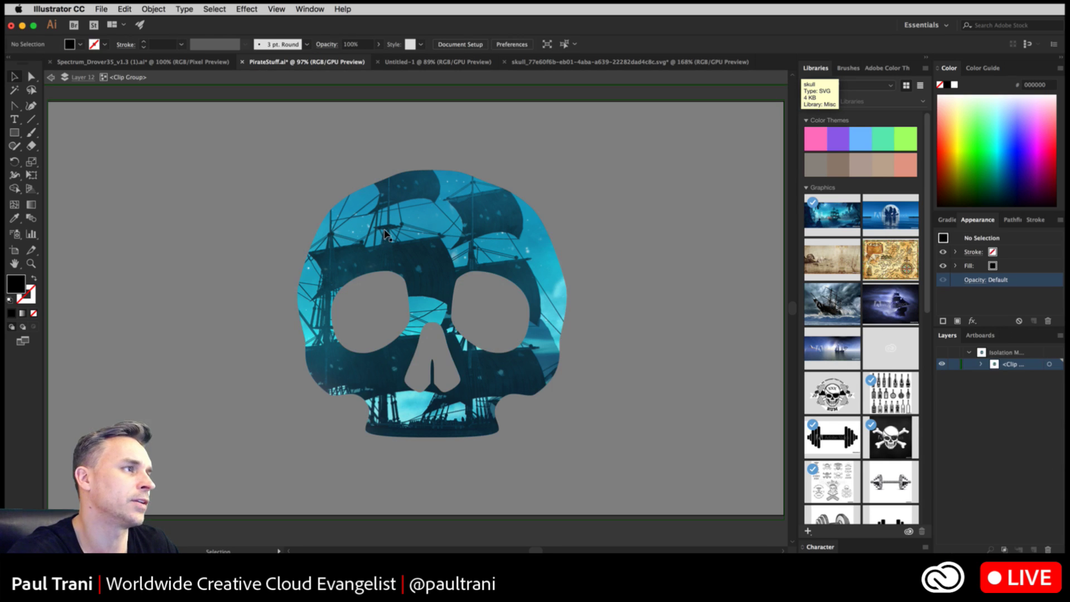
left_click_drag(439, 234, 406, 261)
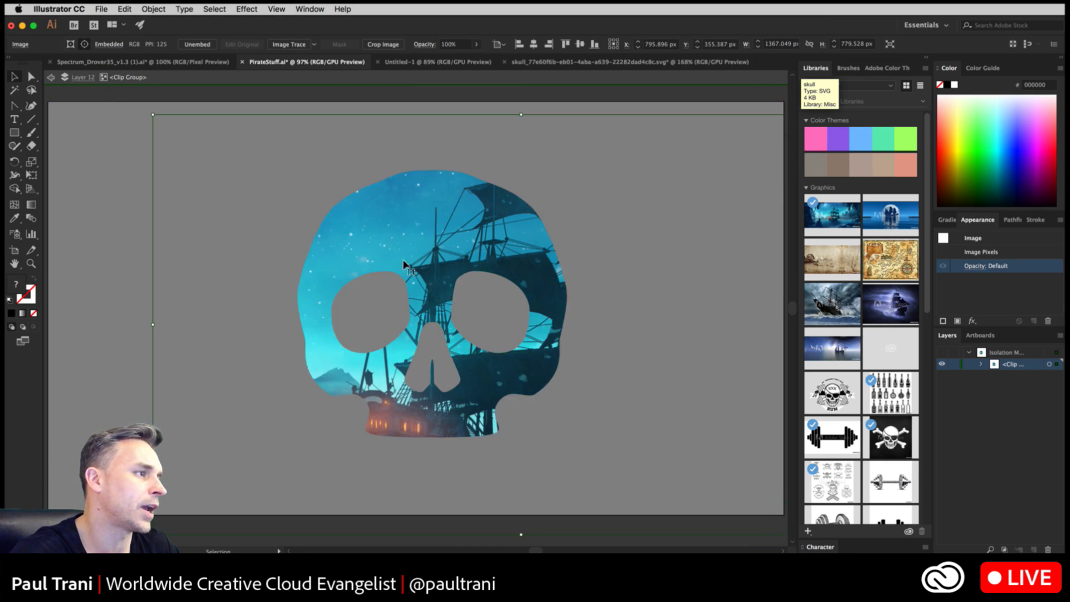
double_click(406, 261)
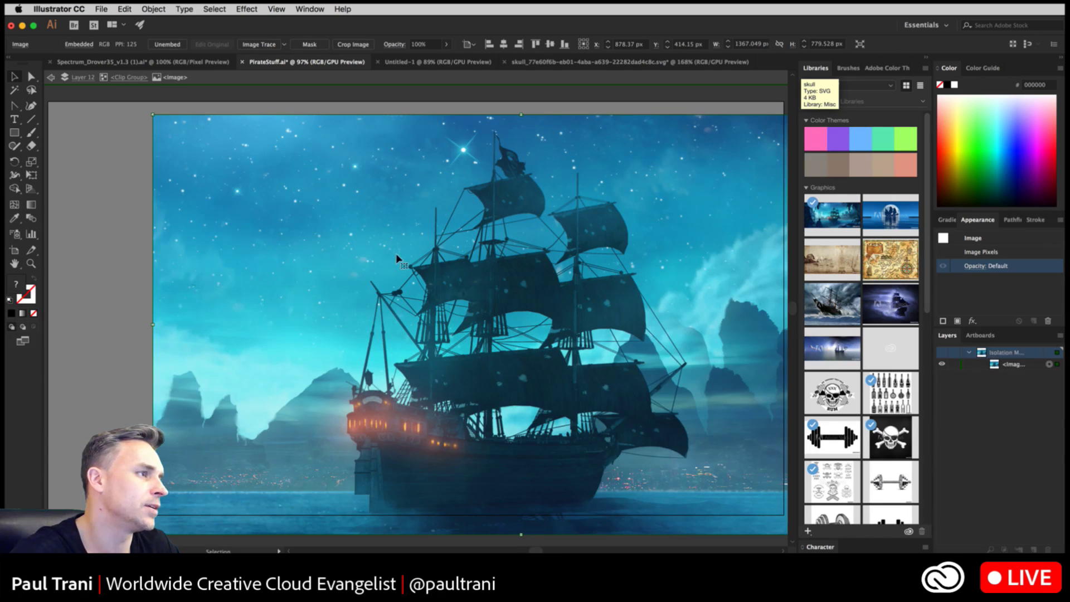
left_click(120, 77)
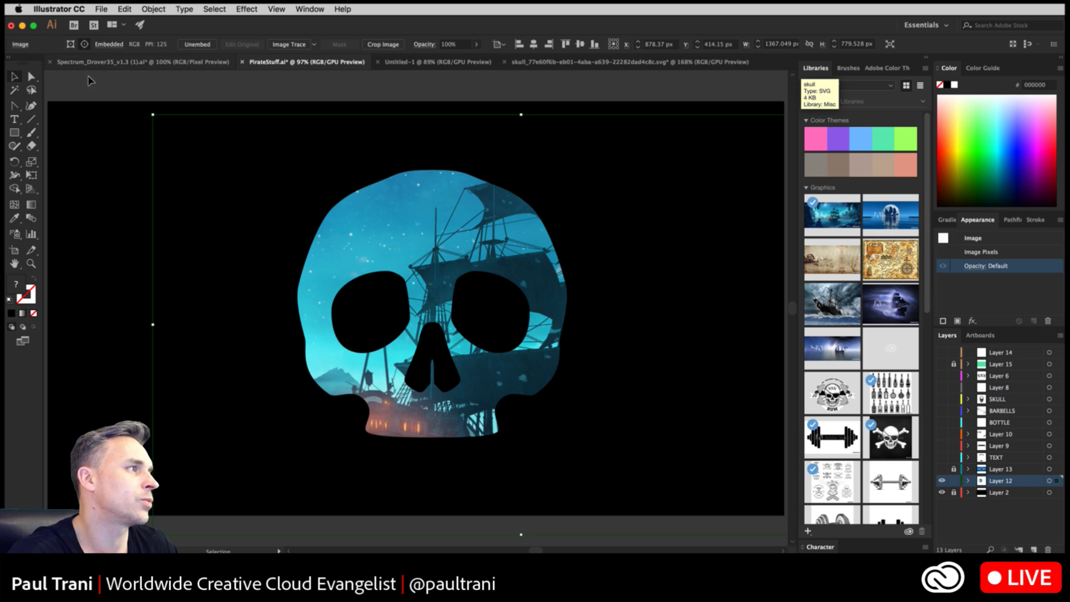
left_click(111, 116)
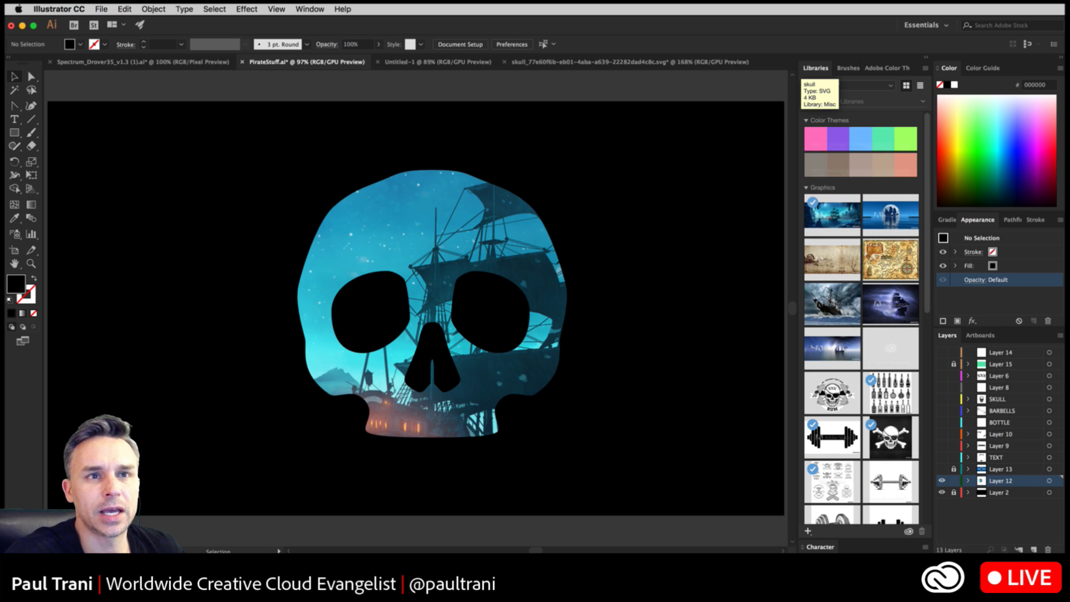
- Switch to QuickTime Player, start a movie recording to view the phone's Adobe apps, then close it and return to Illustrator
key("super+Tab")
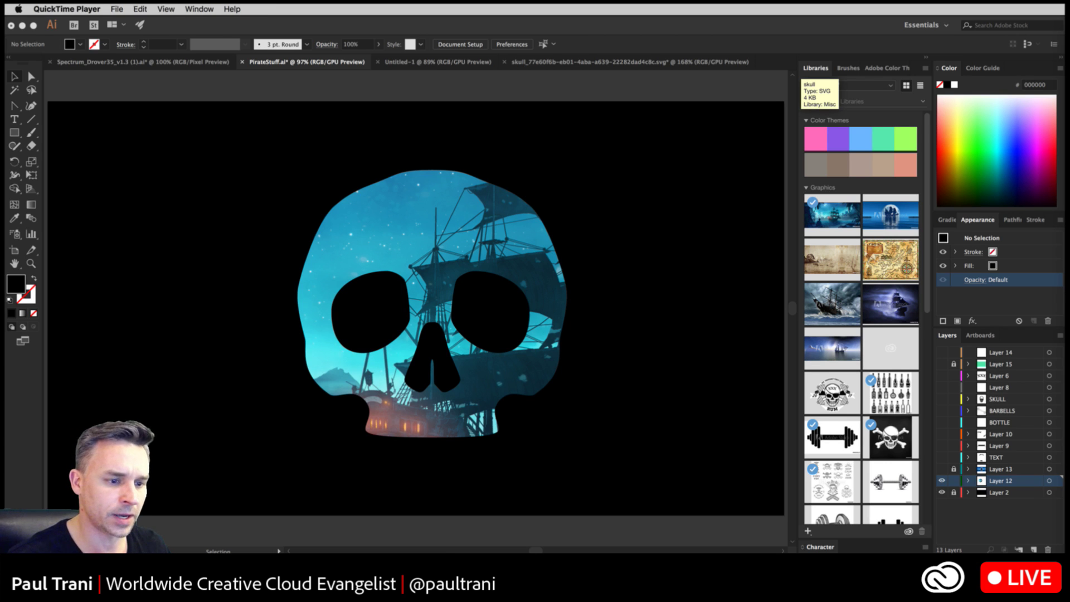
key("alt+super+n")
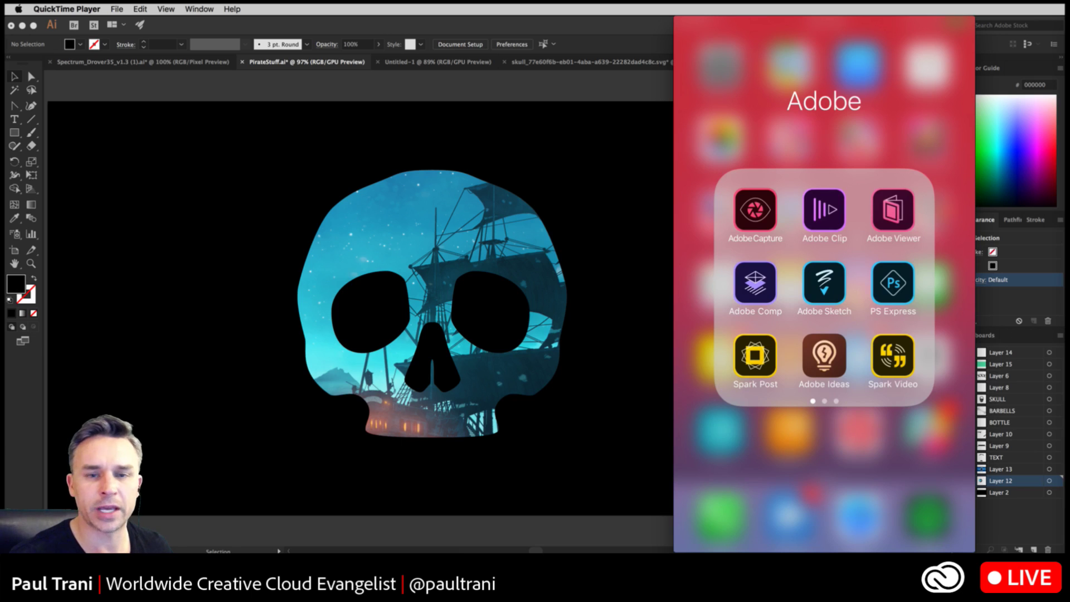
mouse_move(761, 219)
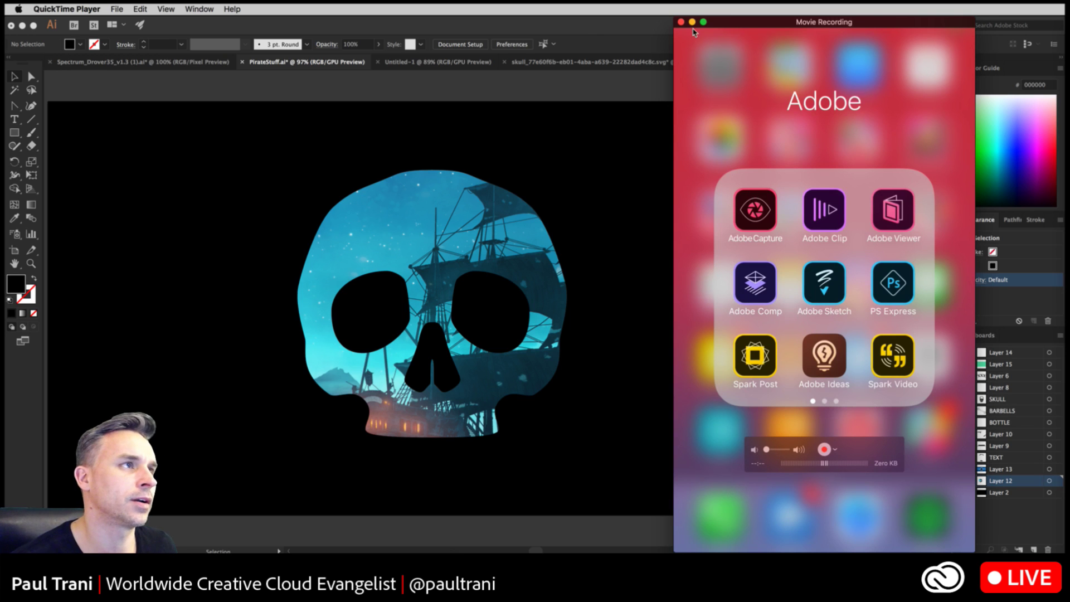
left_click_drag(741, 28, 753, 44)
key("super+w")
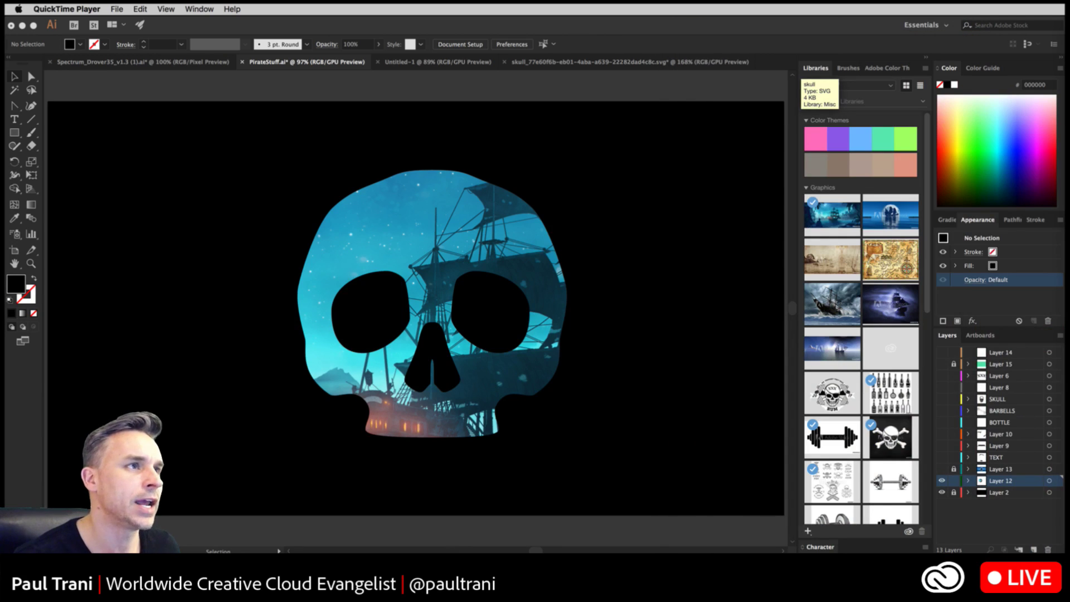
left_click(84, 107)
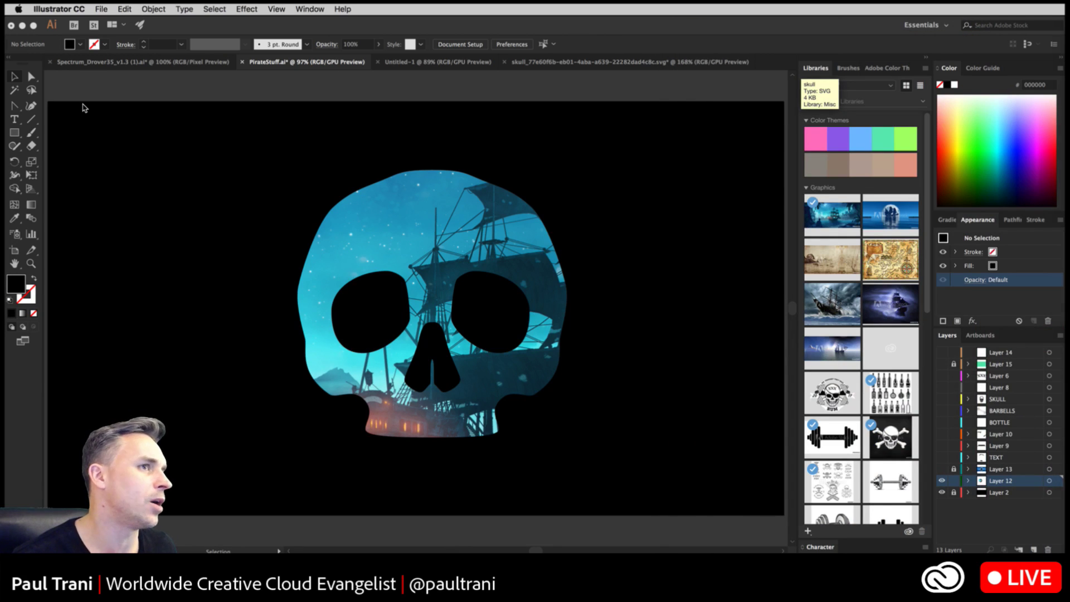
- View the saved Adobe Color Themes and preview Layer 13 in place of Layer 12, then restore the layers' visibility
left_click(877, 68)
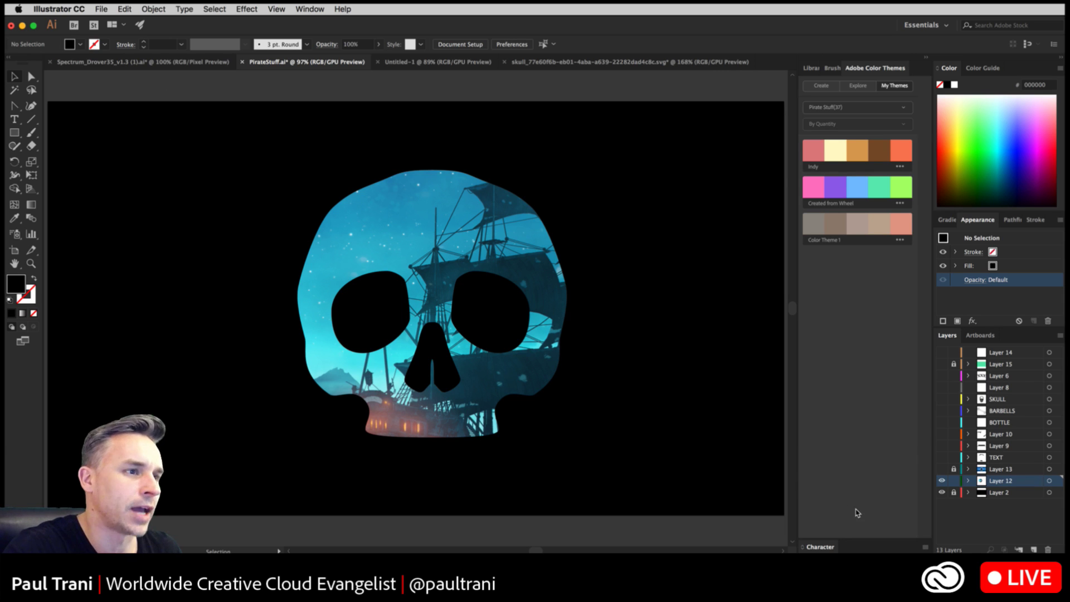
left_click(942, 481)
left_click(942, 469)
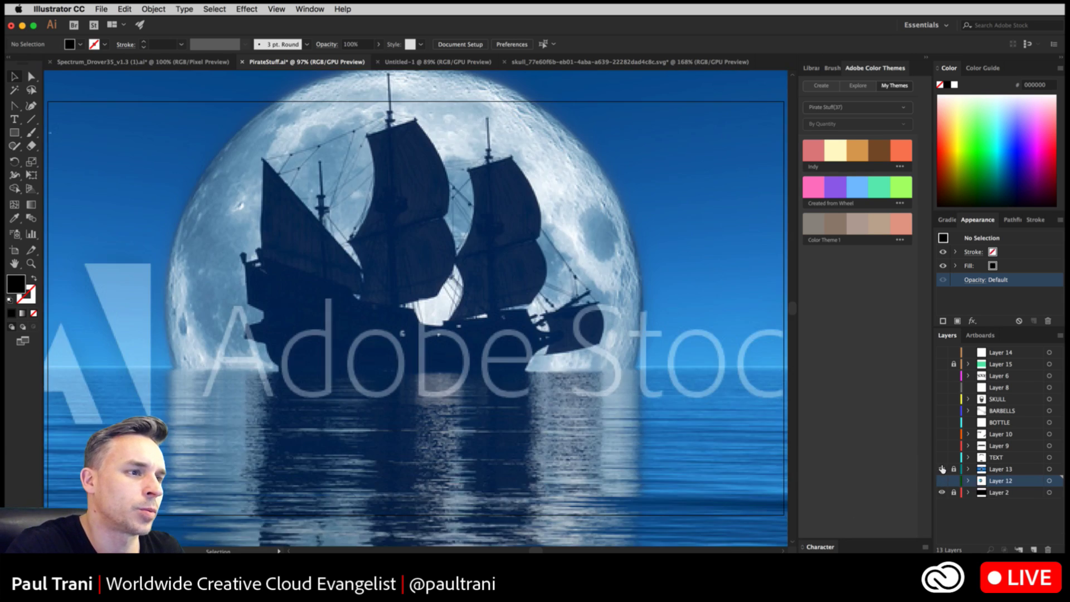
left_click(942, 468)
left_click(941, 481)
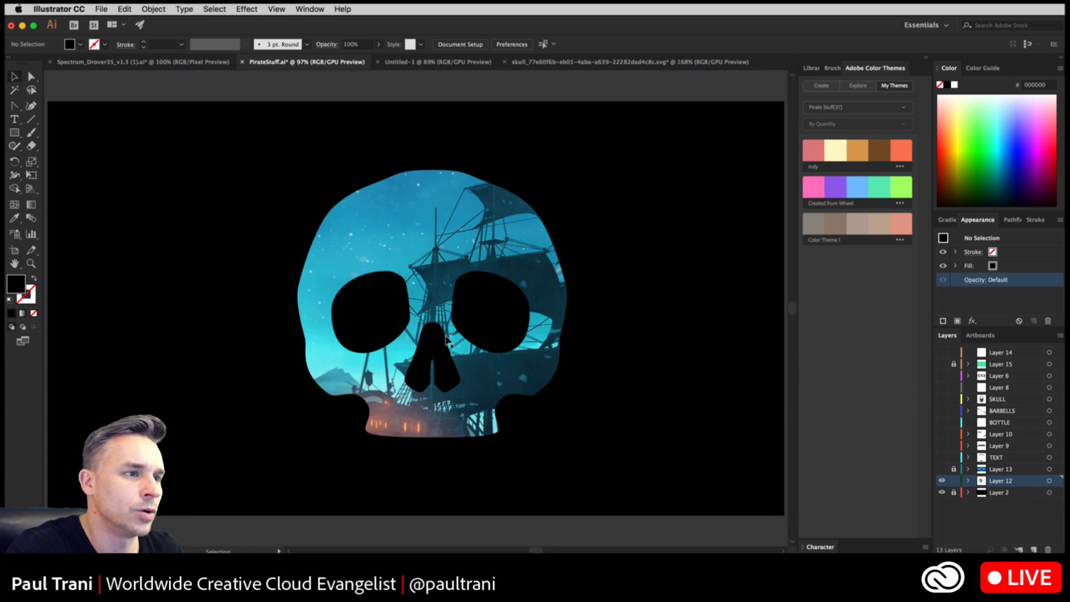
- Release the skull clipping mask and move the ship image over the artboard to about X 709, Y 384 px
left_click(365, 239)
right_click(366, 241)
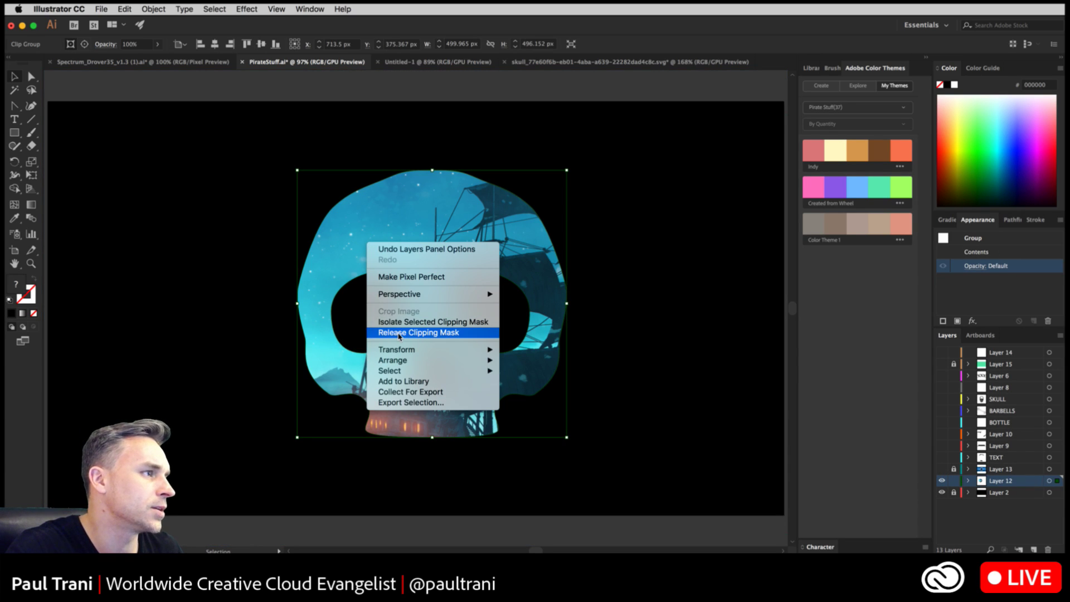
left_click(399, 333)
left_click(334, 92)
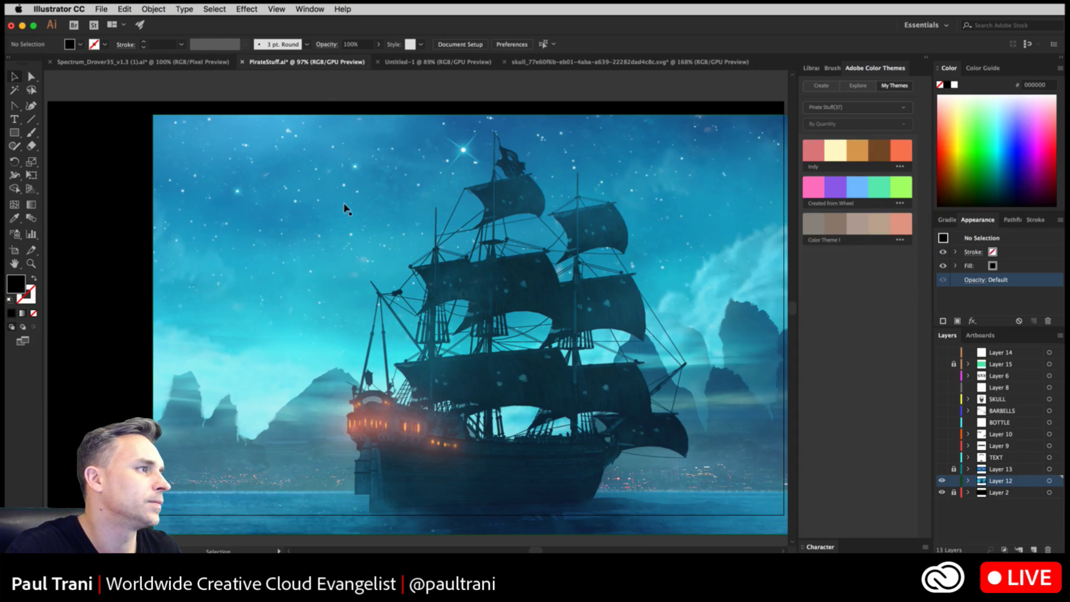
left_click_drag(345, 209, 218, 194)
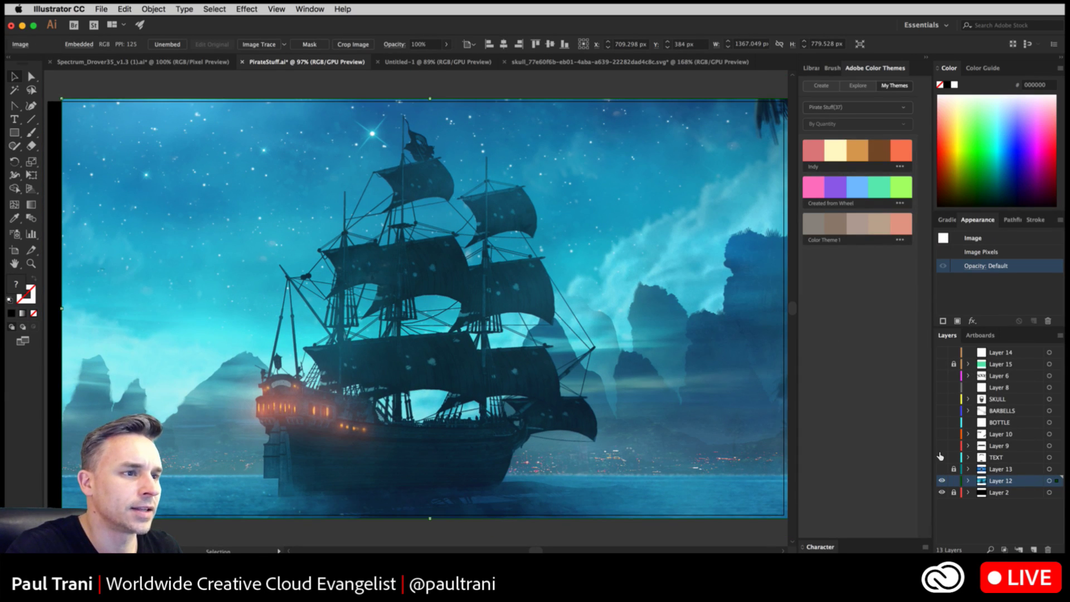
- Make all layers from TEXT up to Layer 14 visible and enlarge the view of the skull badge to 150%
left_click_drag(941, 457, 942, 347)
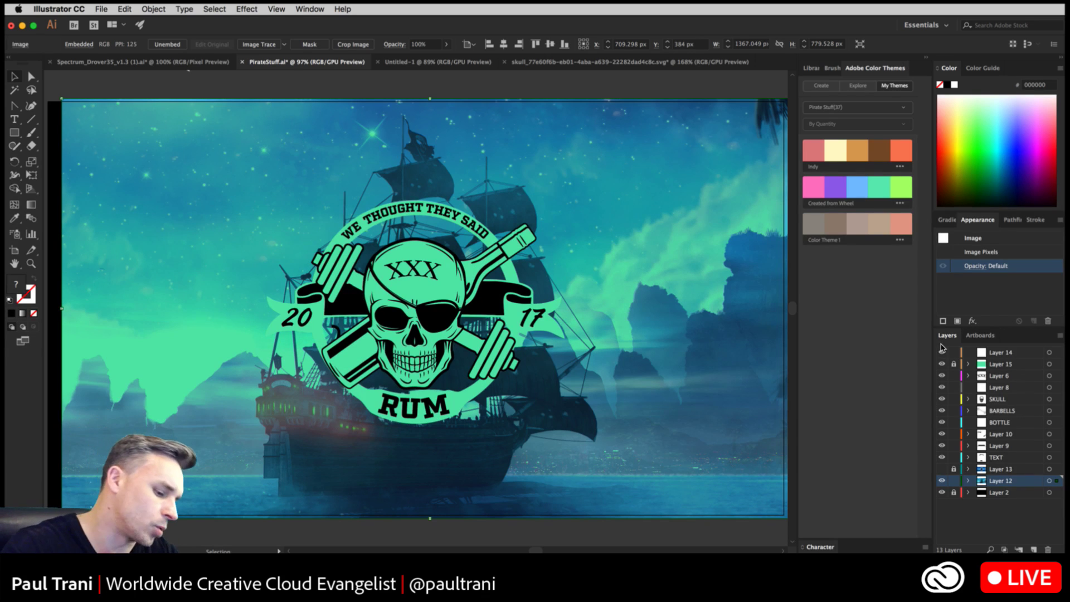
key("super+1")
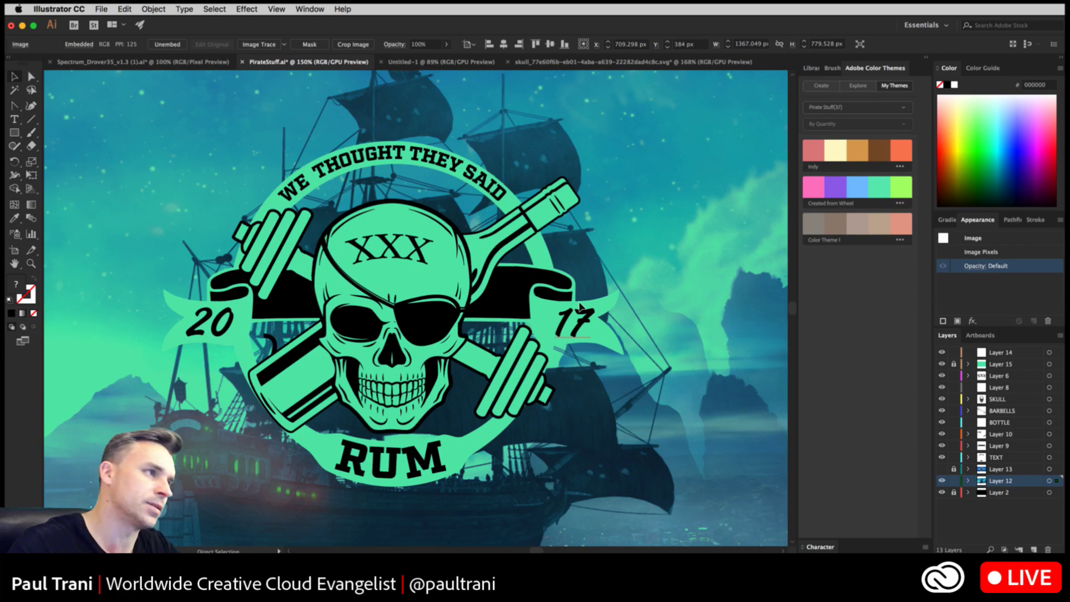
key("super+equal")
left_click_drag(579, 306, 625, 309)
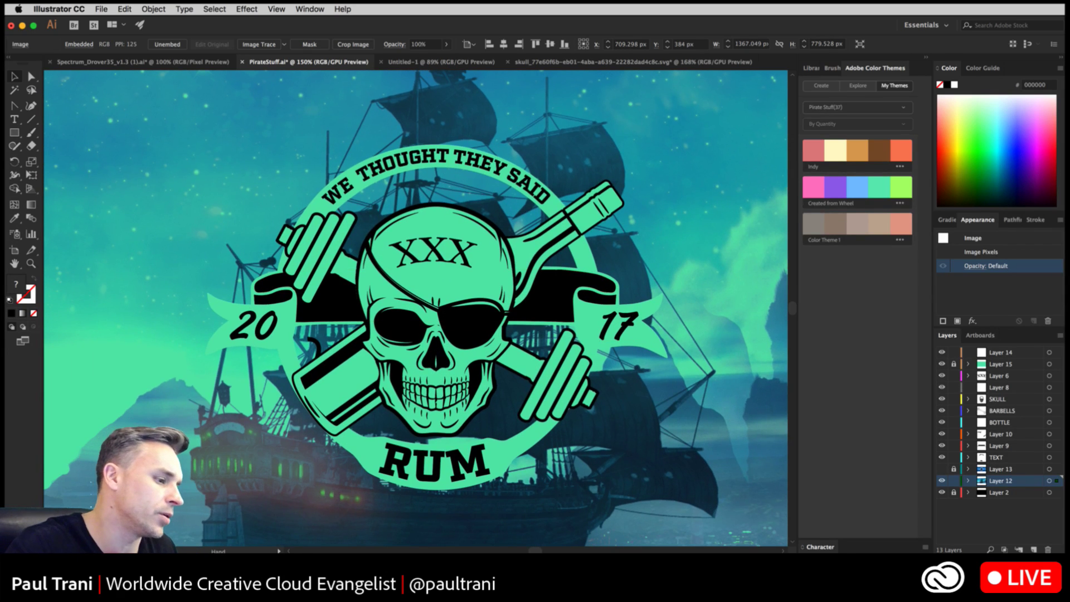
- Switch to InDesign and start a new document
key("super+Tab")
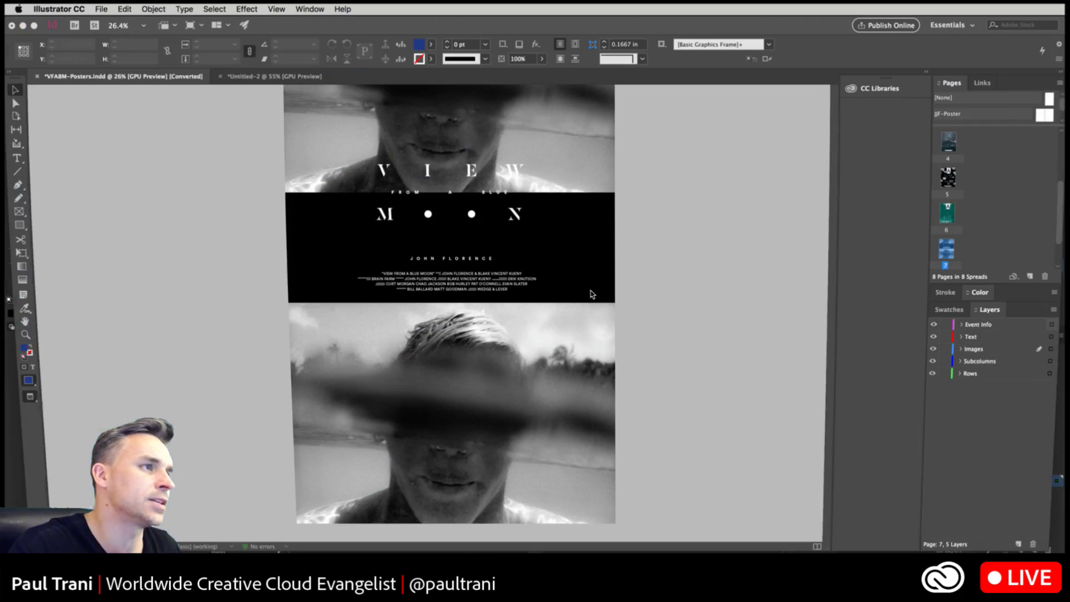
left_click(95, 7)
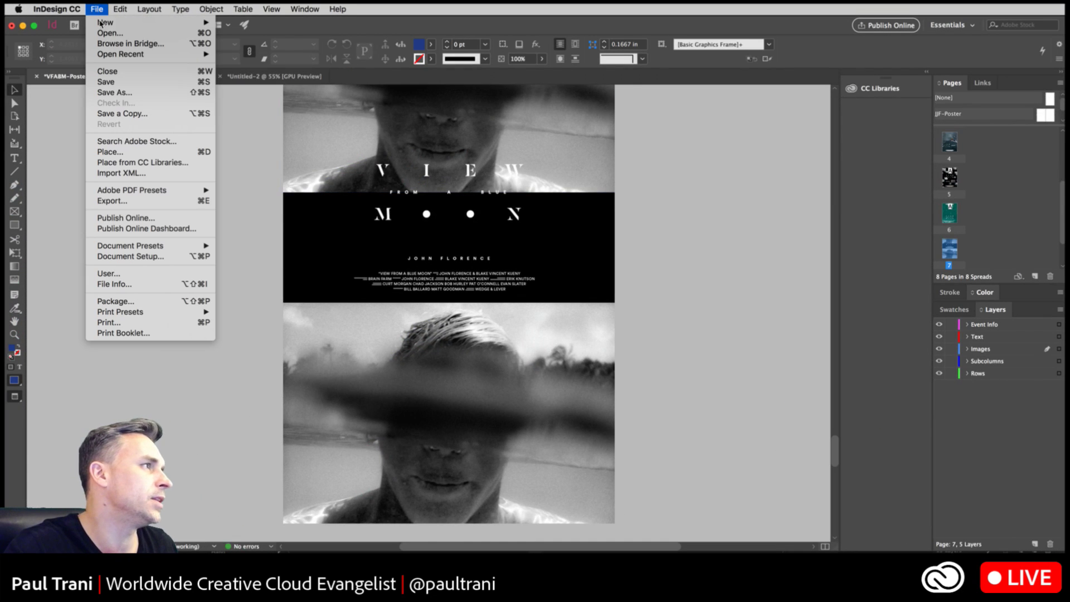
mouse_move(103, 23)
left_click(249, 26)
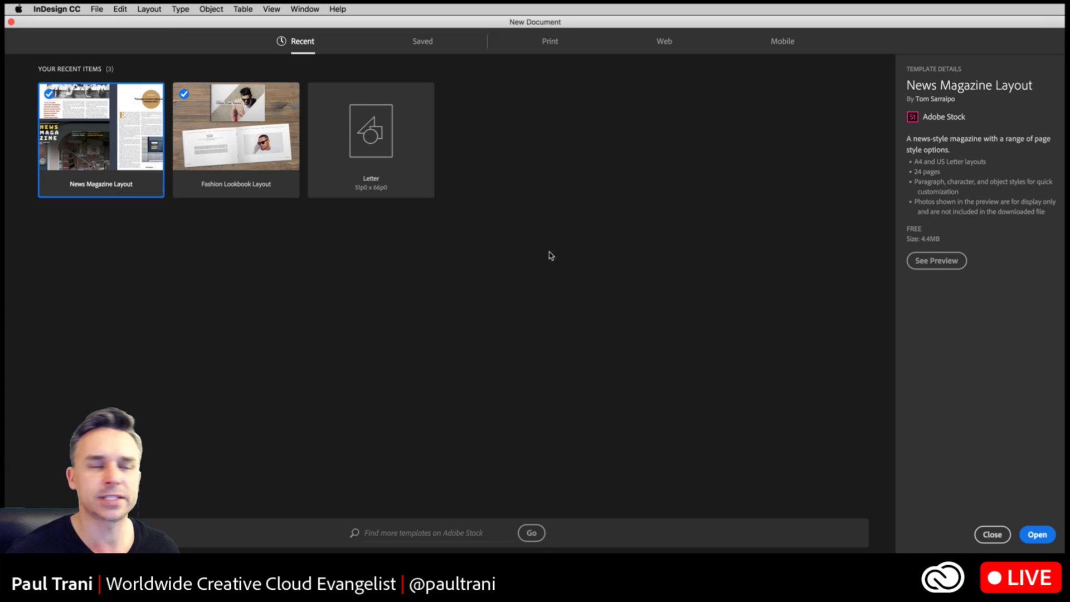
- Browse the Mobile templates and preview the Dark Digital Magazine Layout
left_click(775, 43)
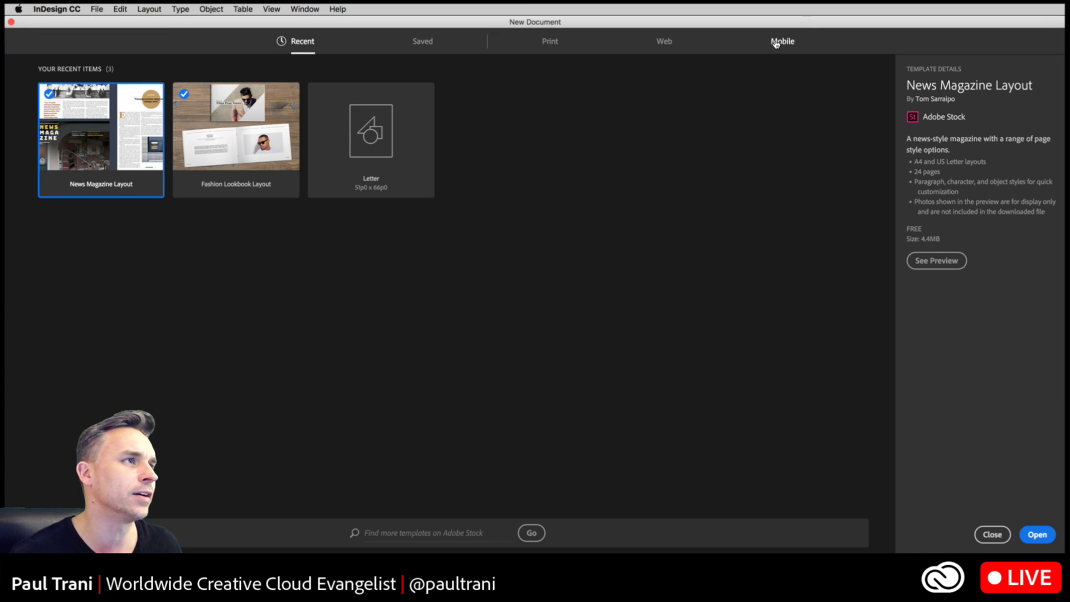
left_click(759, 283)
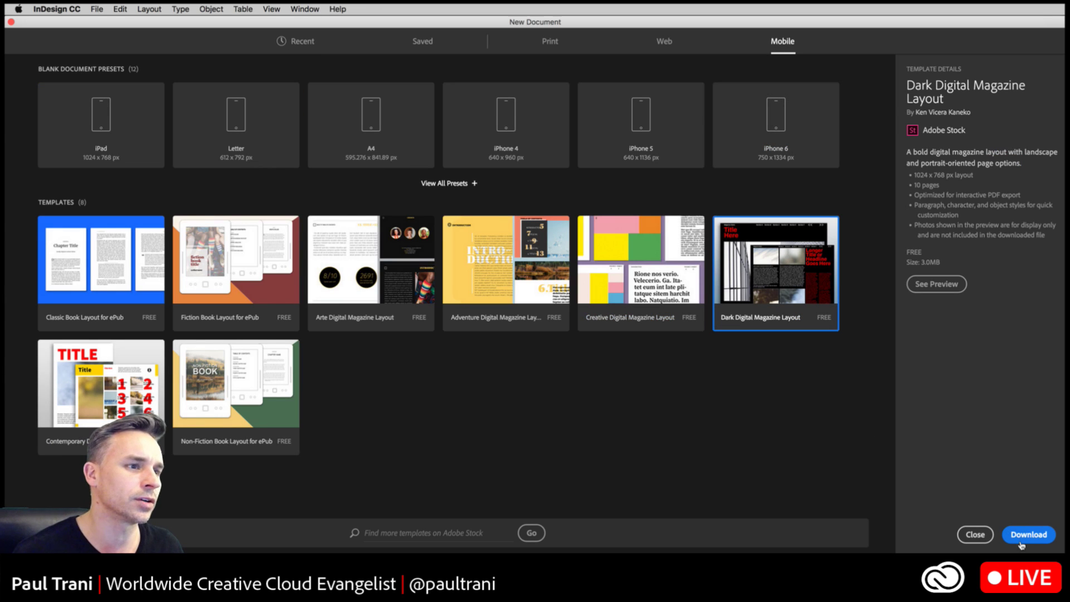
left_click(938, 286)
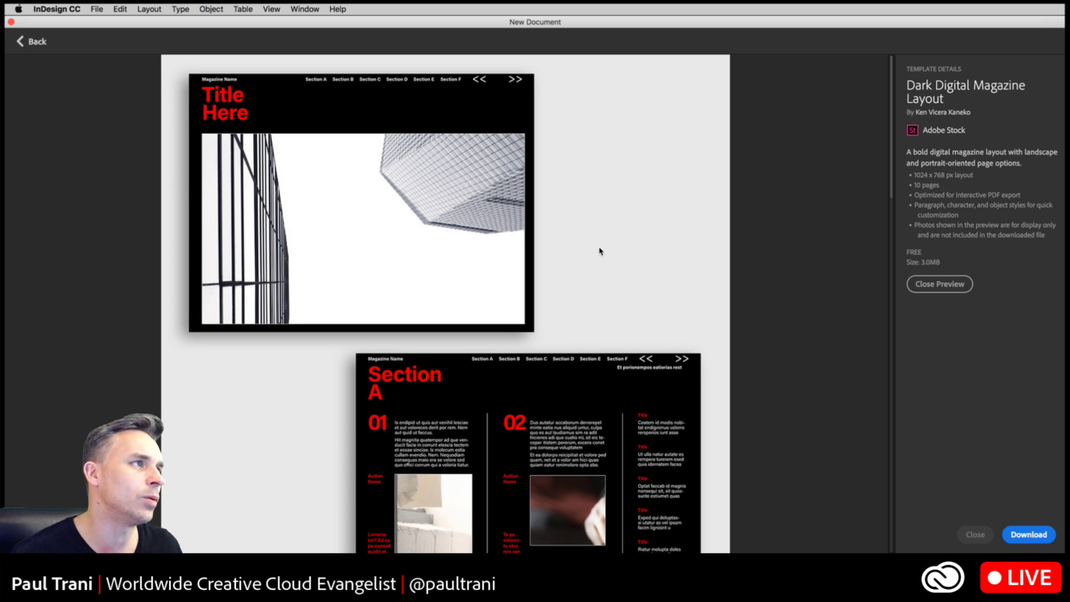
left_click(22, 43)
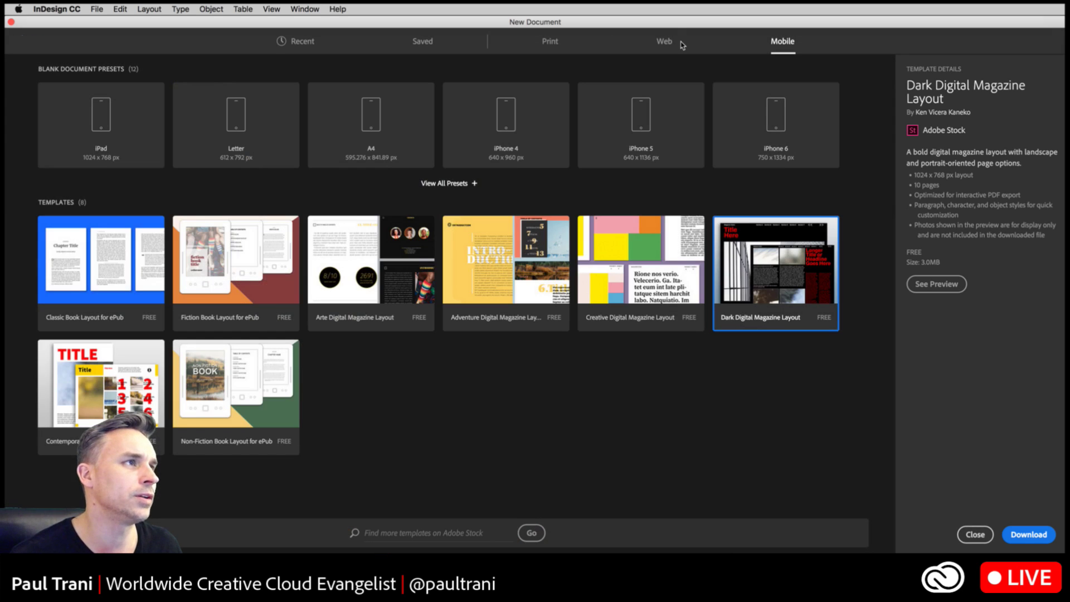
- Browse the Web templates, preview the Social Media Kit, and download and open it as a new document
left_click(674, 43)
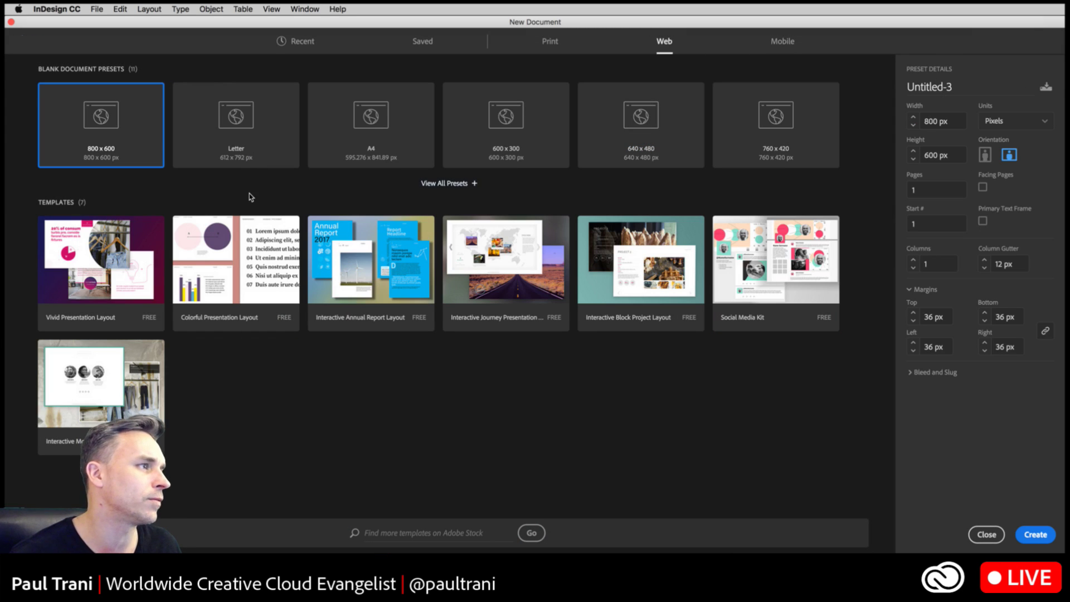
left_click(110, 249)
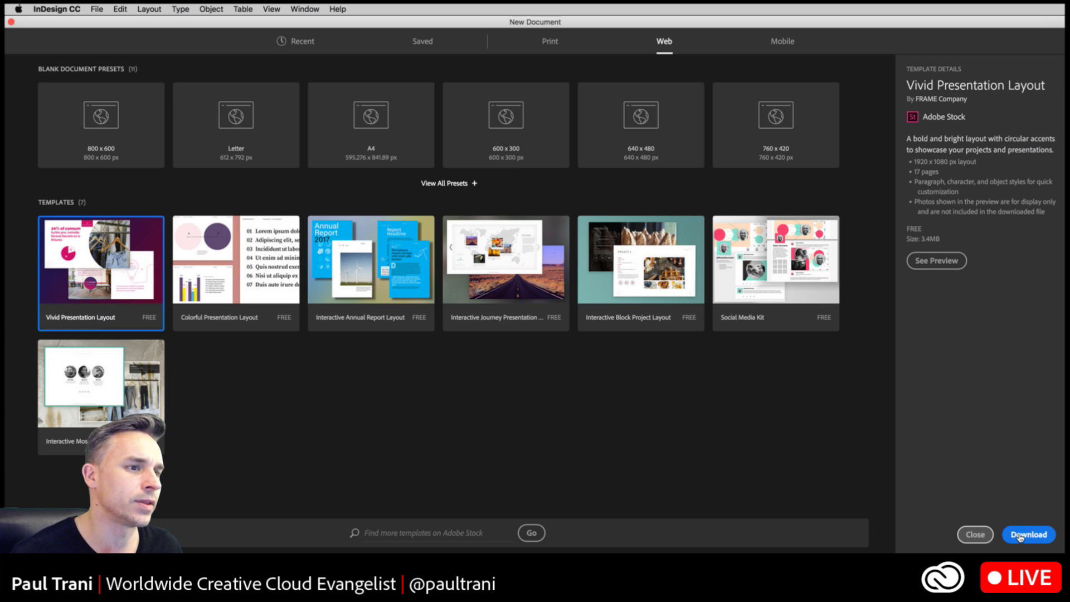
left_click(773, 249)
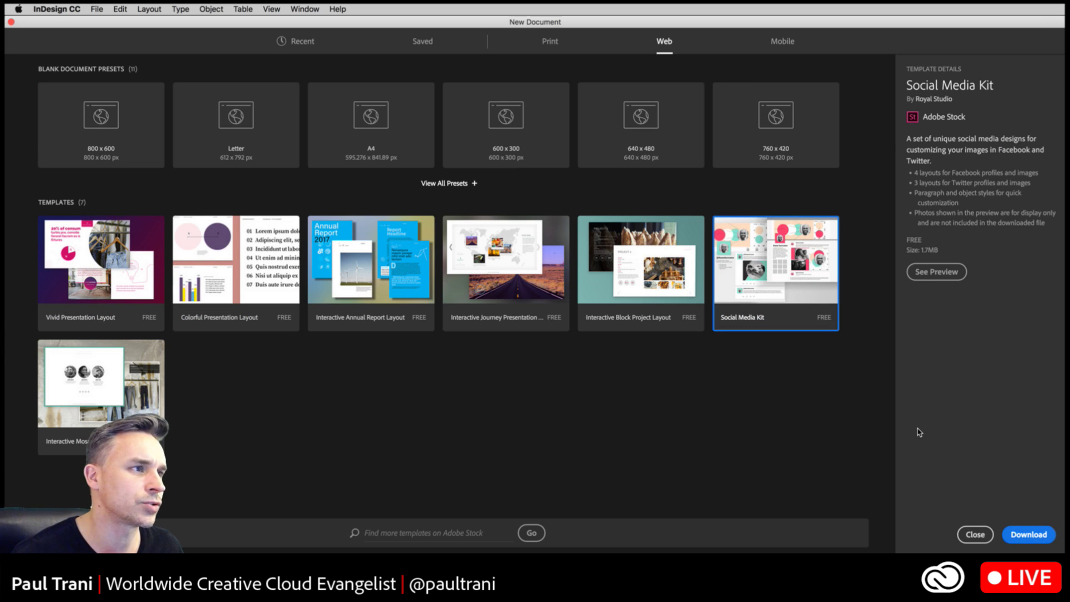
left_click(935, 273)
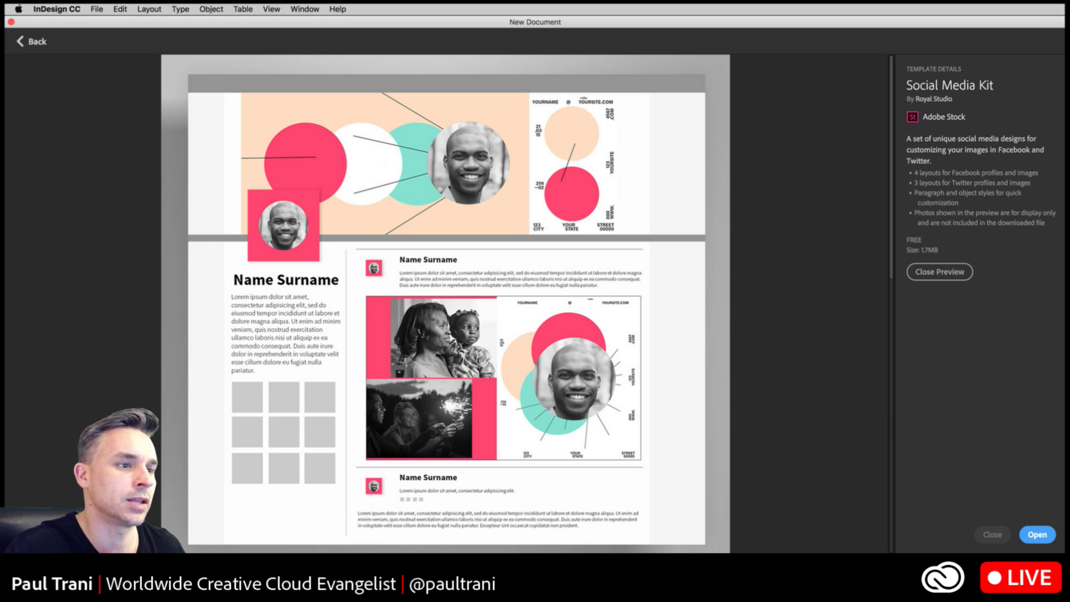
left_click(1037, 534)
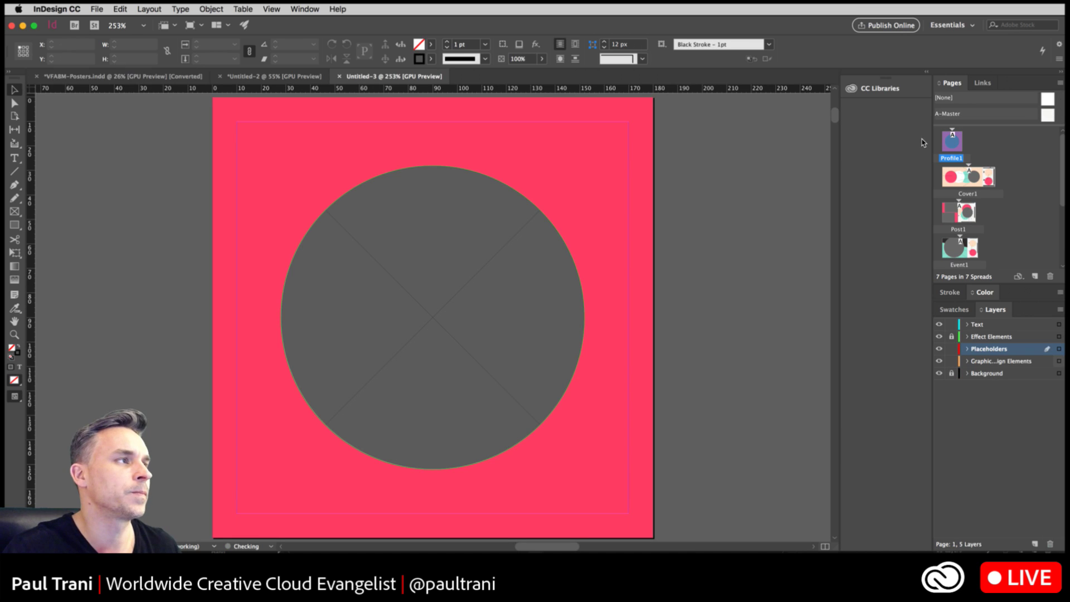
- Review the Publish Online introduction and its publishing options for the social media document, then close them without publishing
left_click(892, 26)
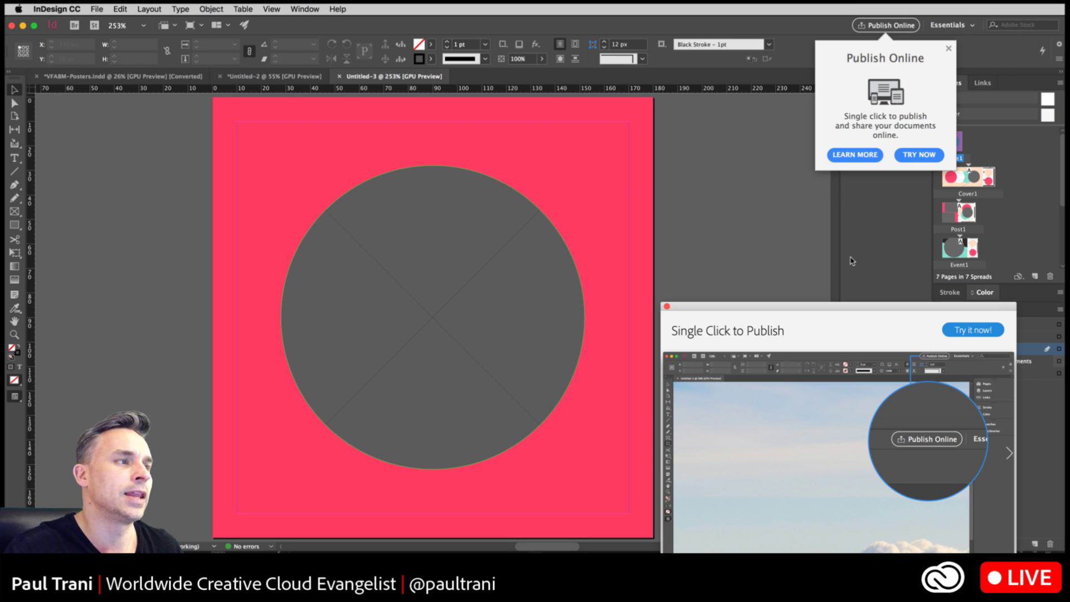
left_click(773, 290)
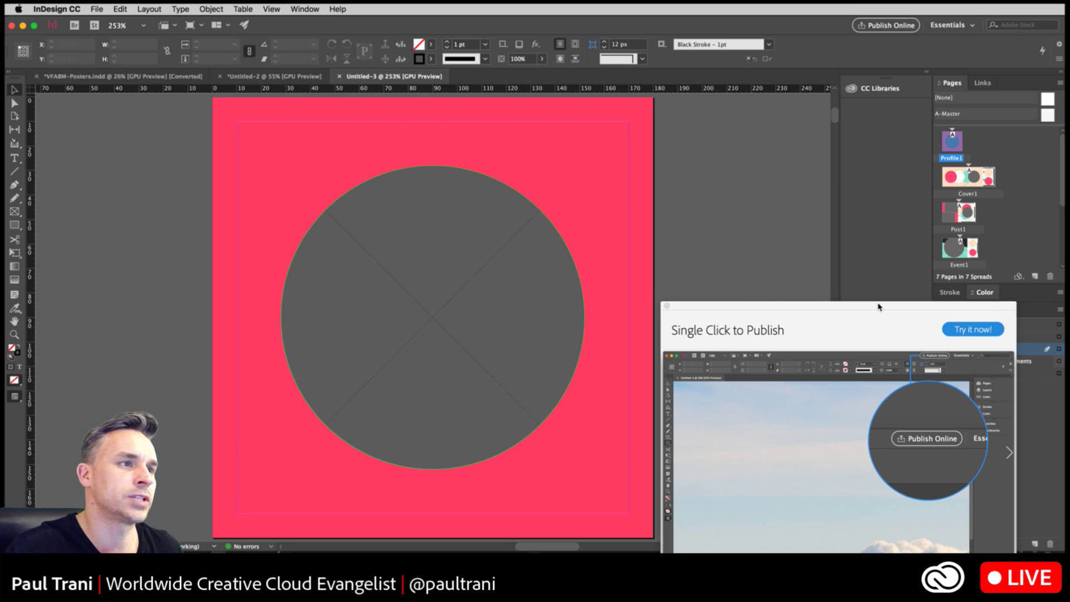
left_click_drag(879, 307, 825, 146)
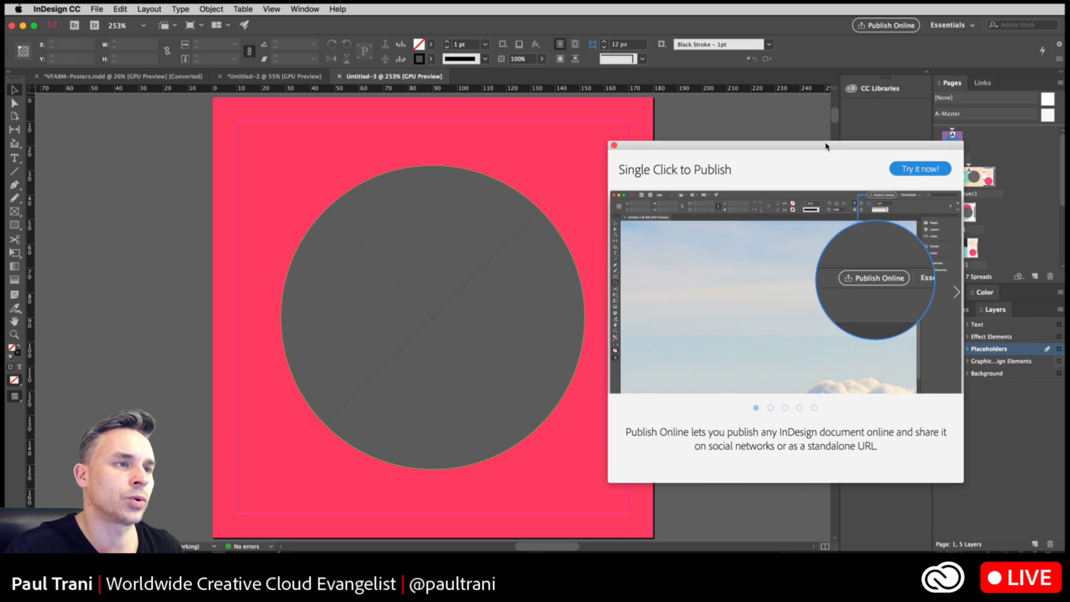
left_click(613, 144)
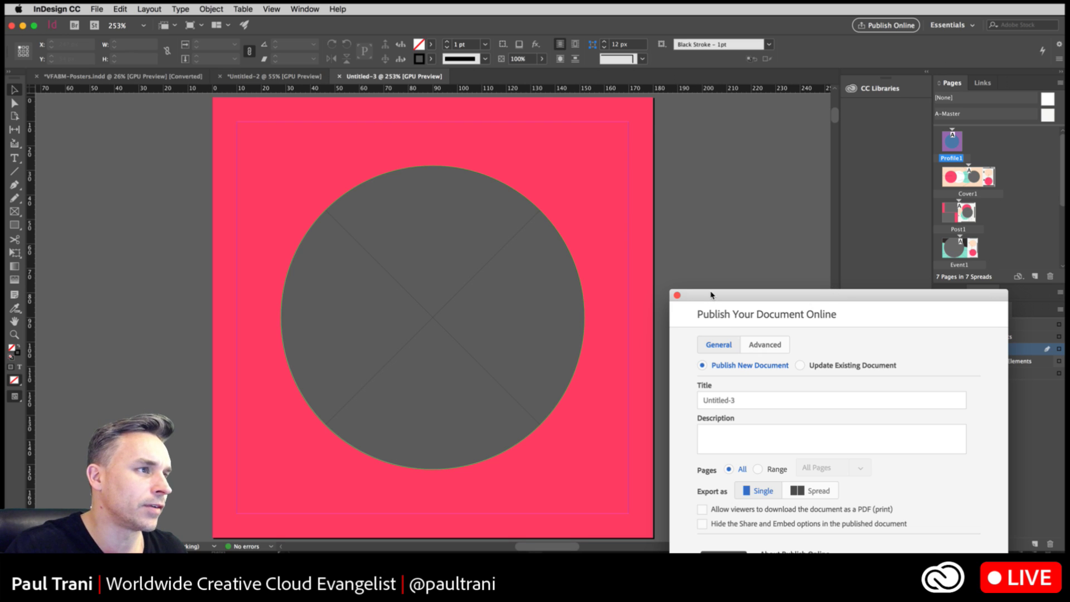
left_click_drag(710, 295, 672, 117)
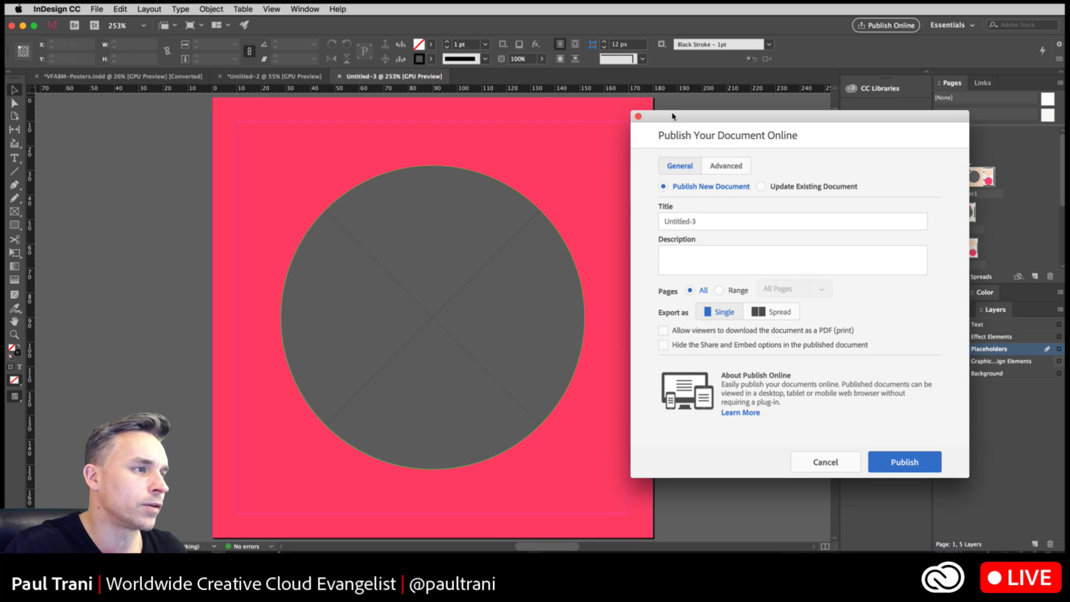
left_click(638, 117)
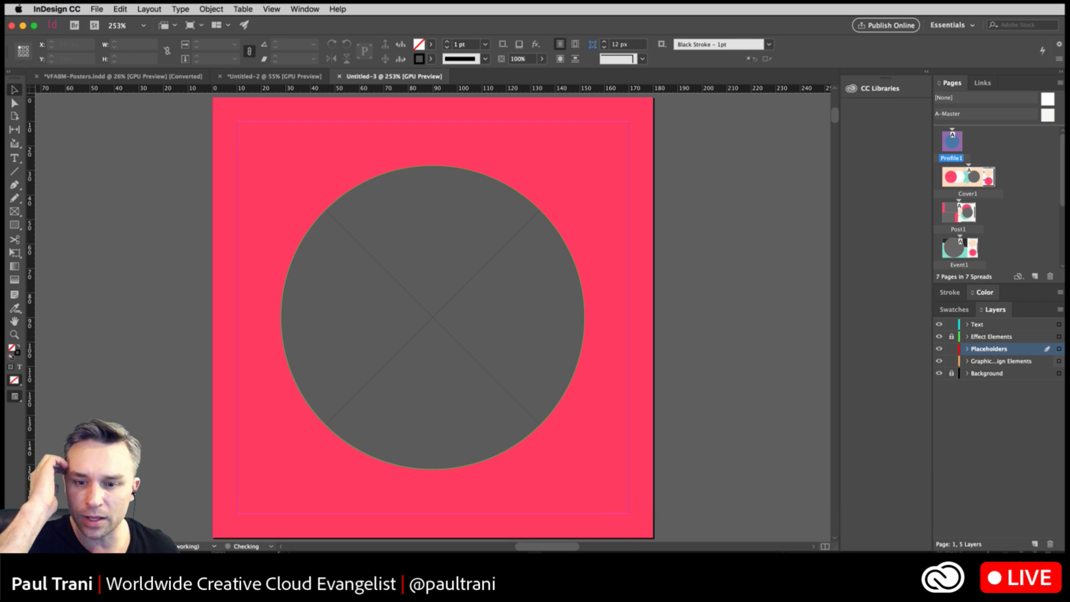